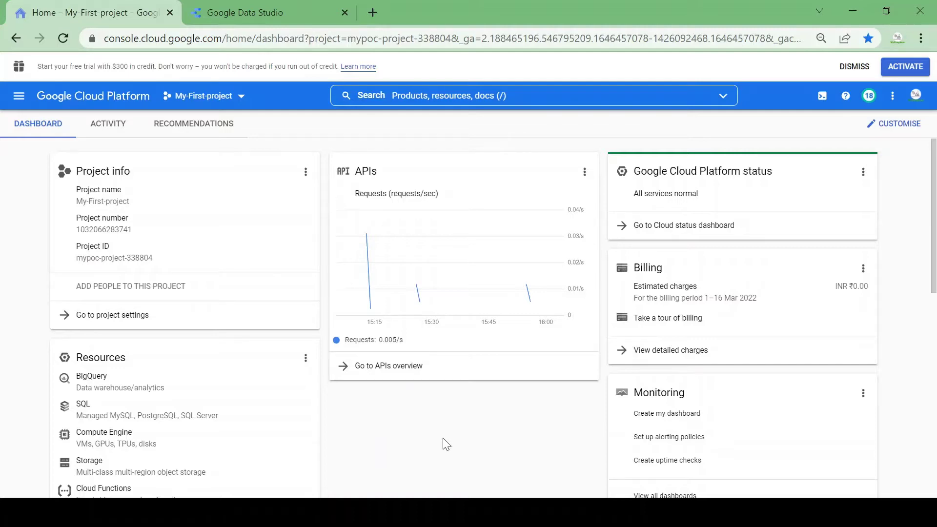
- Search the cloud console for "big" and open BigQuery from the results
{"action": "left_click", "coordinate": [530, 102]}
{"action": "type", "text": "bi"}
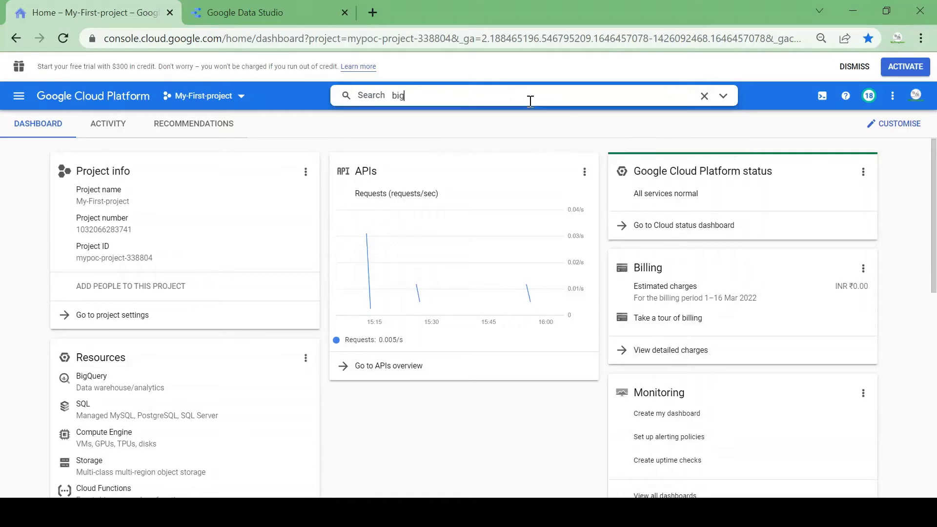
{"action": "type", "text": "g"}
{"action": "left_click", "coordinate": [411, 193]}
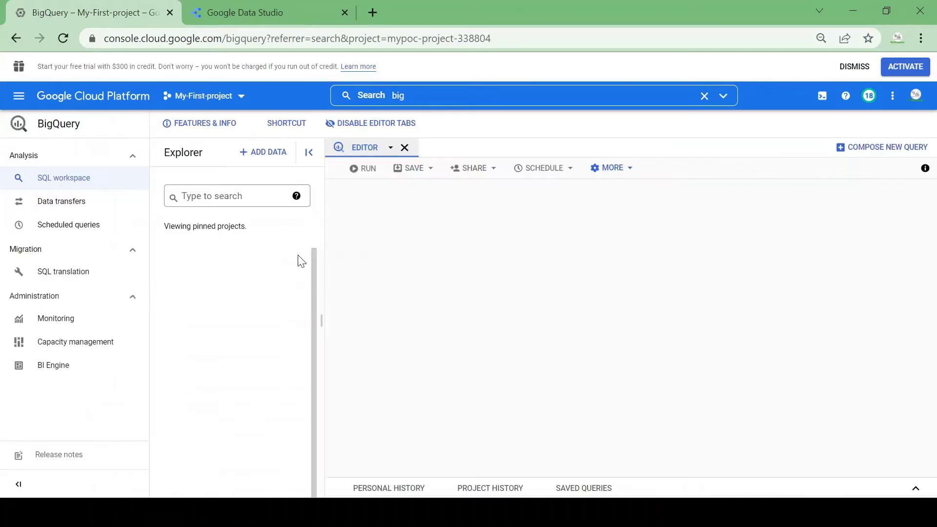
- Expand the pinned project and its bqdemo dataset, and open the employee table
{"action": "left_click", "coordinate": [163, 257]}
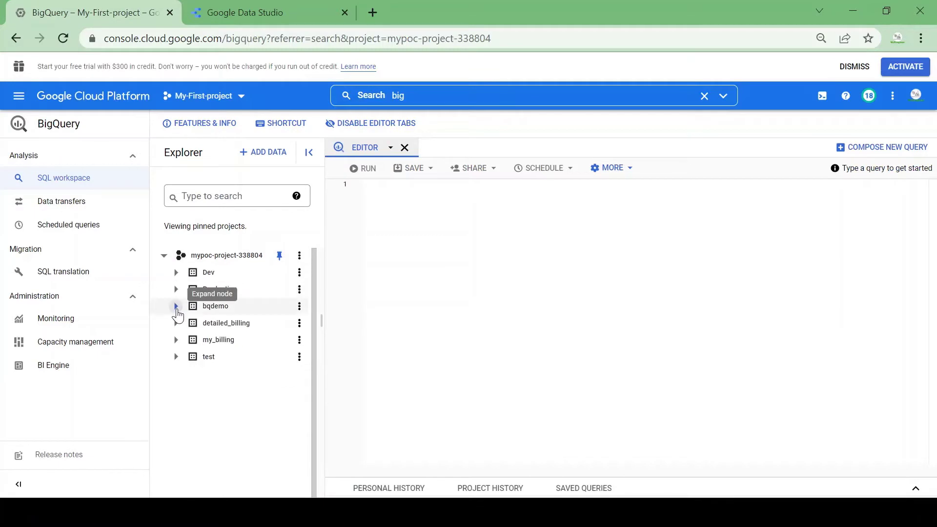
{"action": "left_click", "coordinate": [176, 307]}
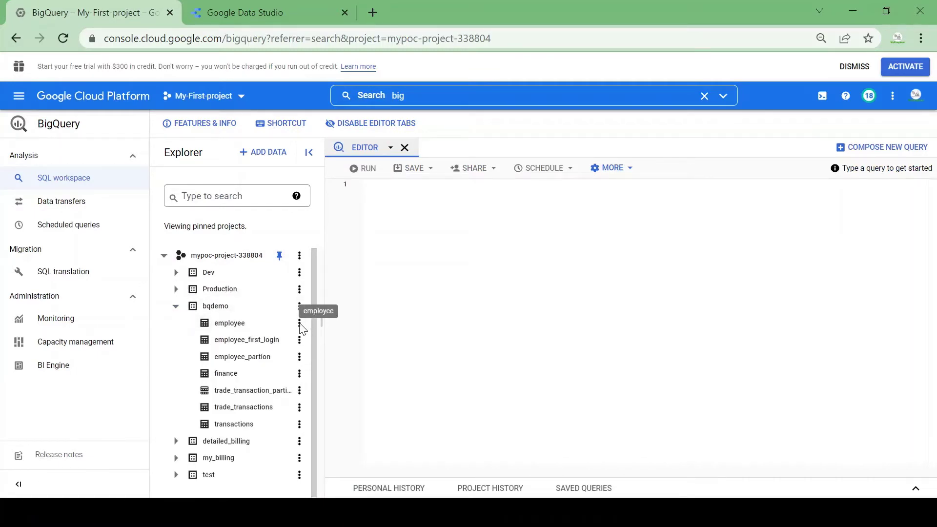
{"action": "left_click", "coordinate": [265, 325]}
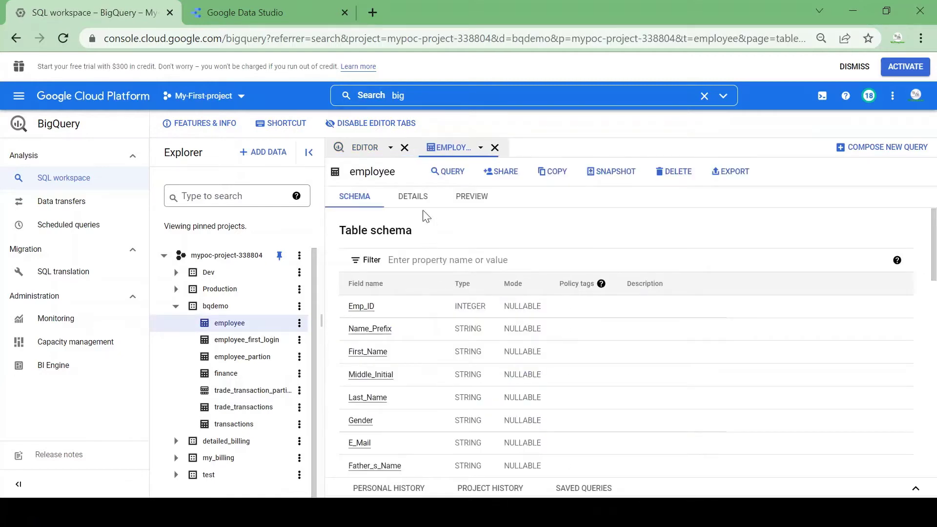
- Examine the employee table's details and preview its rows across all columns
{"action": "left_click", "coordinate": [413, 196]}
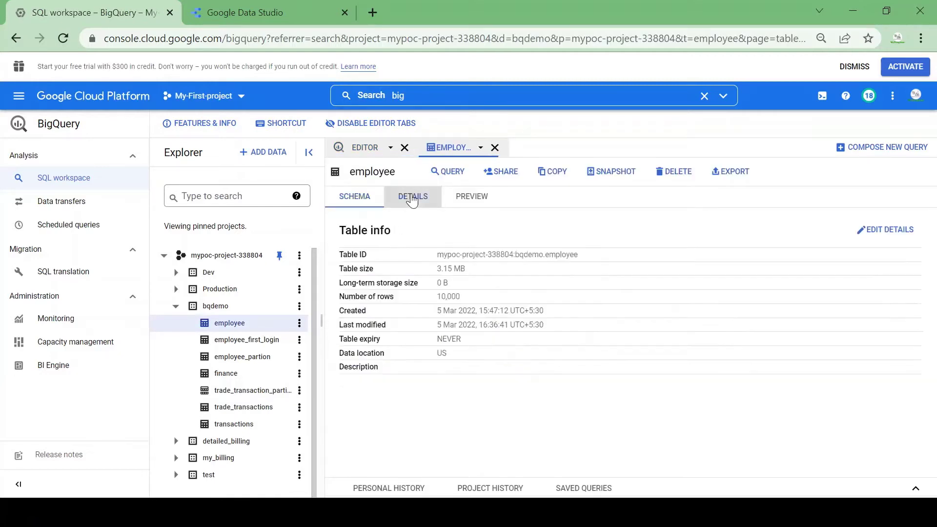
{"action": "left_click", "coordinate": [462, 198]}
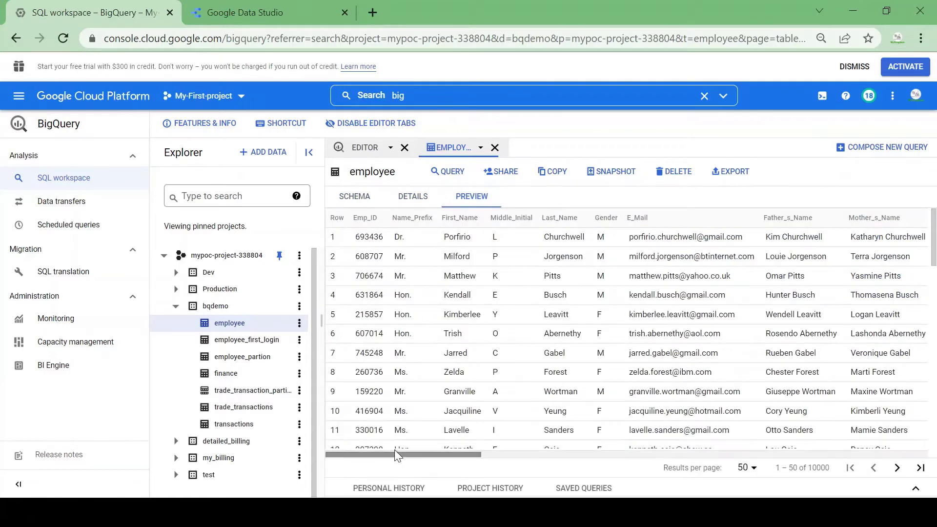
{"action": "left_click_drag", "start_coordinate": [394, 450], "coordinate": [425, 455]}
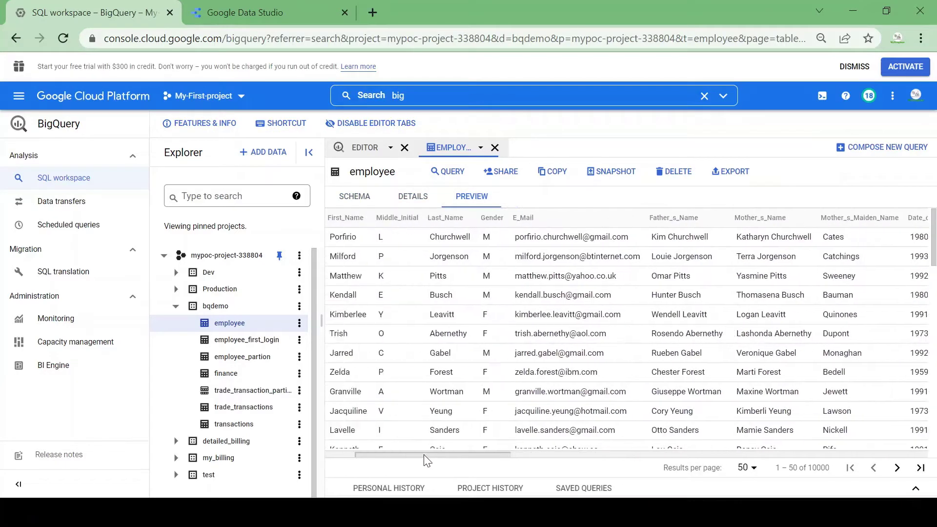
{"action": "left_click", "coordinate": [341, 452]}
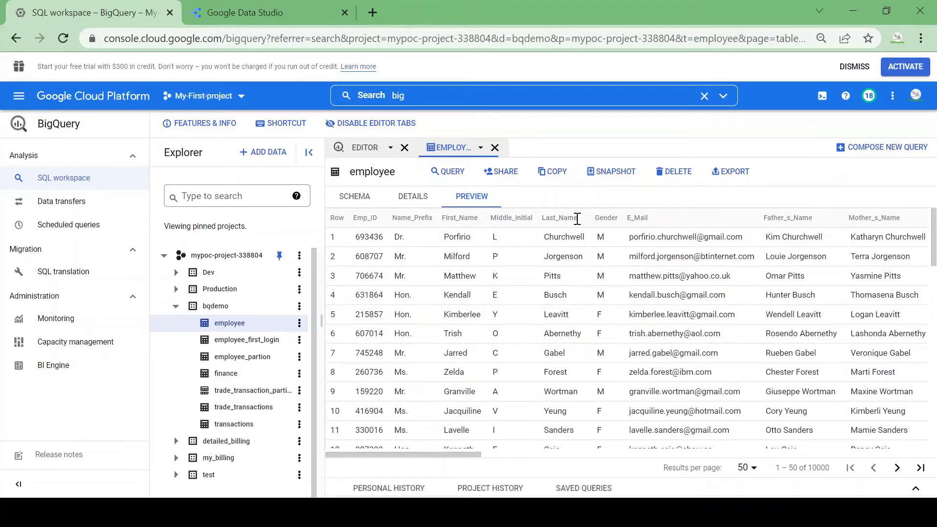
{"action": "left_click_drag", "start_coordinate": [441, 454], "coordinate": [657, 463]}
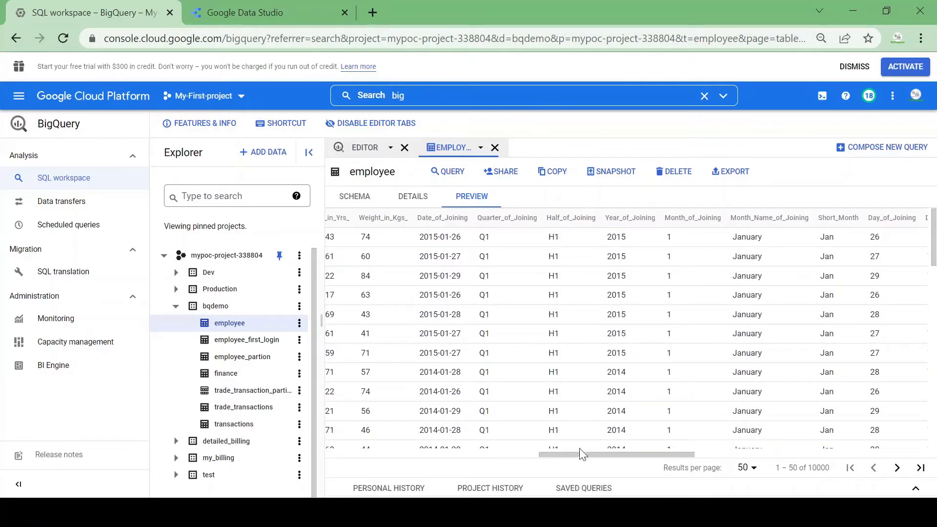
{"action": "left_click_drag", "start_coordinate": [581, 454], "coordinate": [377, 476]}
- Switch to Google Data Studio and create a blank report
{"action": "left_click", "coordinate": [260, 15]}
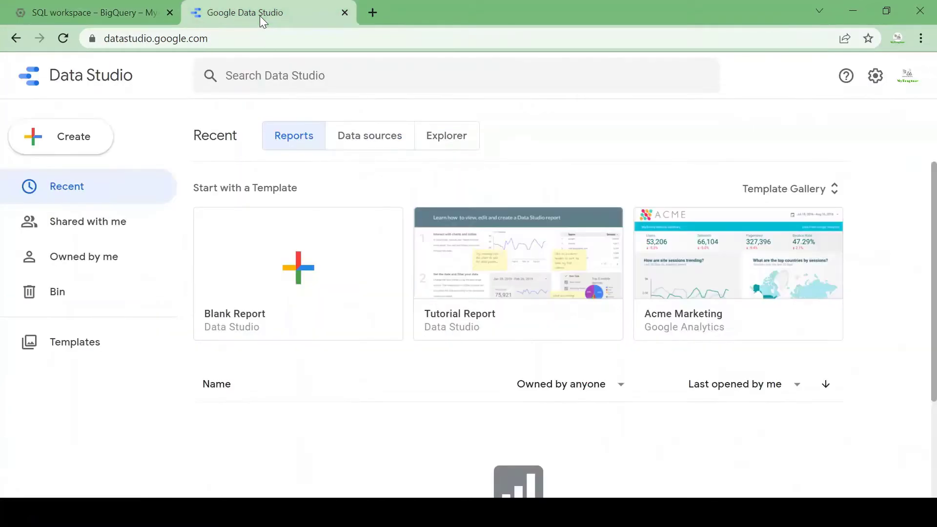
{"action": "left_click", "coordinate": [235, 40]}
{"action": "left_click", "coordinate": [304, 428]}
{"action": "left_click", "coordinate": [317, 276]}
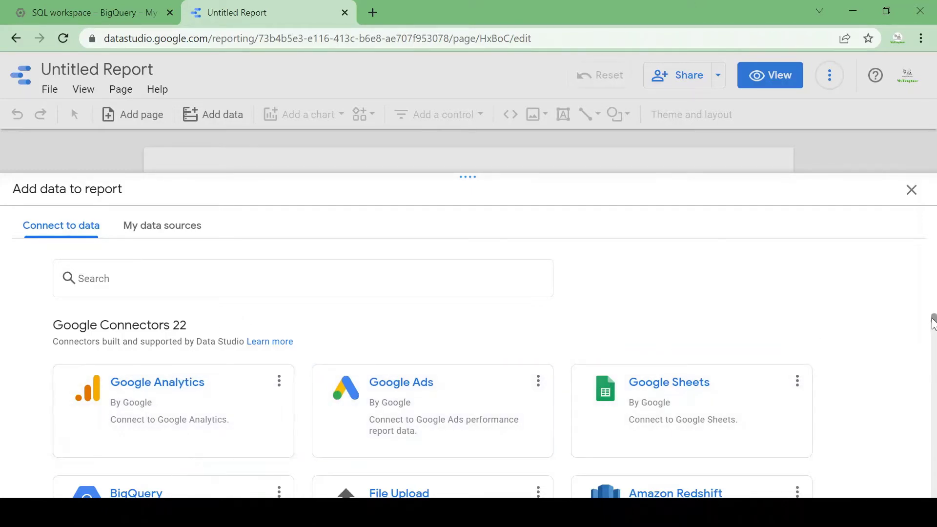
- Choose BigQuery as the connector for the report's data and enlarge the data selection area
{"action": "scroll", "coordinate": [934, 322], "scroll_direction": "down", "scroll_amount": 8}
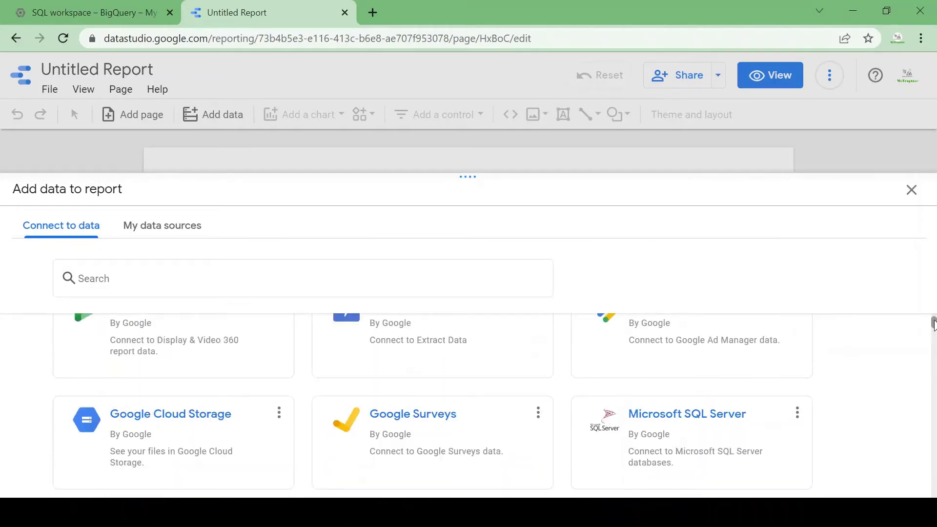
{"action": "scroll", "coordinate": [934, 323], "scroll_direction": "up", "scroll_amount": 5}
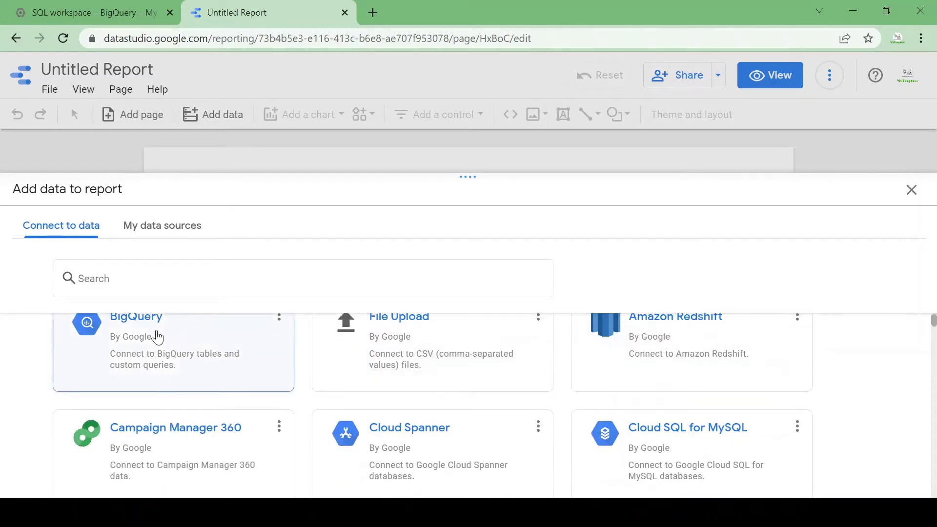
{"action": "left_click", "coordinate": [157, 337]}
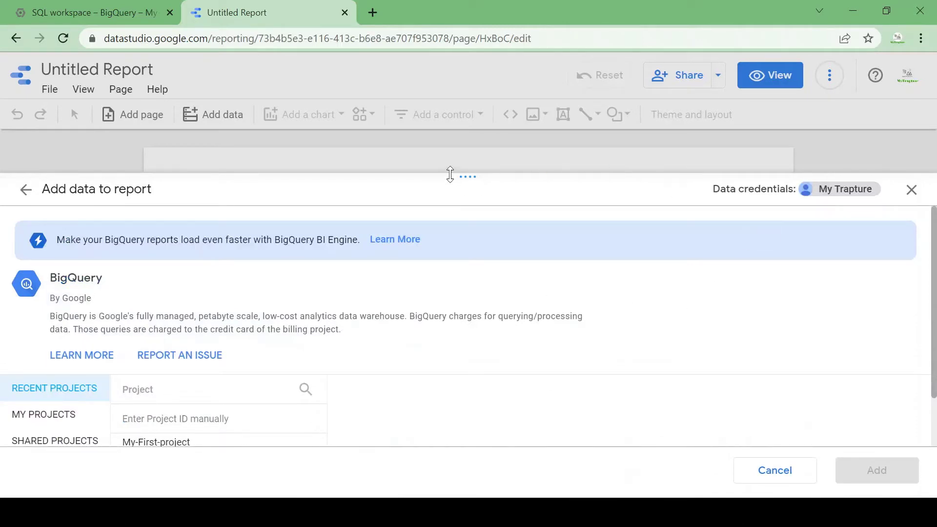
{"action": "left_click_drag", "start_coordinate": [464, 176], "coordinate": [454, 105]}
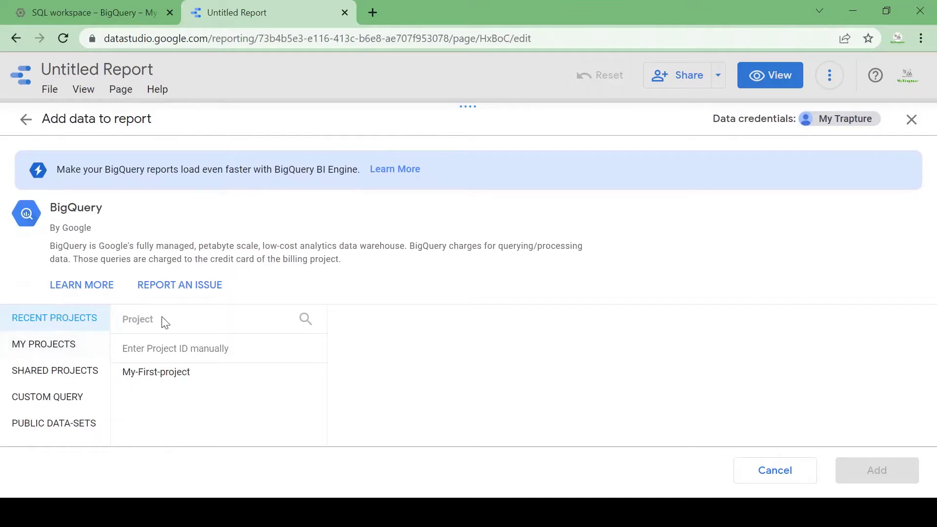
- Add the employee table from the bqdemo dataset of My-First-project to the report and confirm
{"action": "left_click", "coordinate": [144, 378]}
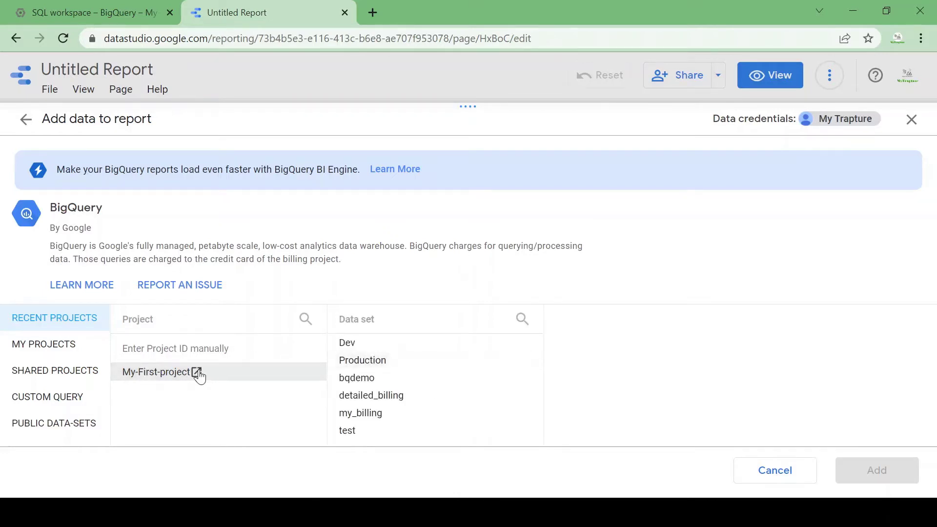
{"action": "left_click", "coordinate": [349, 384]}
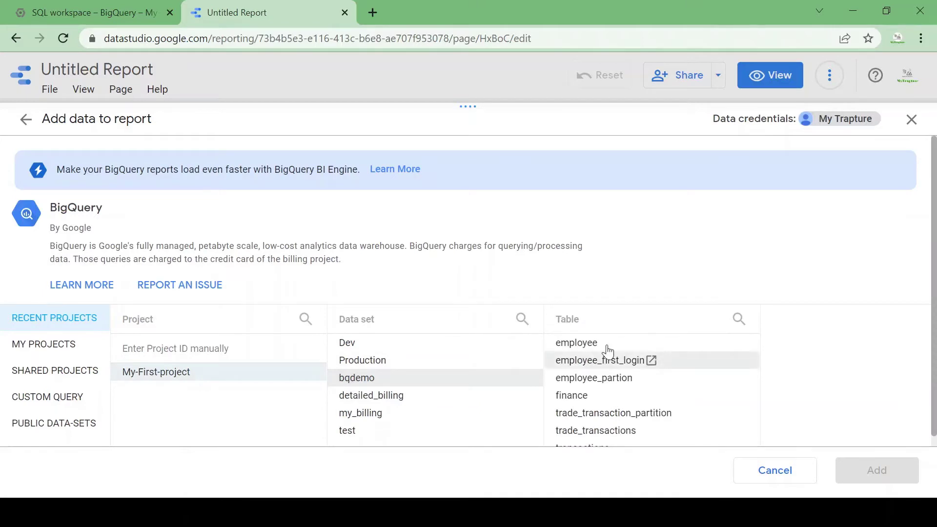
{"action": "left_click", "coordinate": [577, 346]}
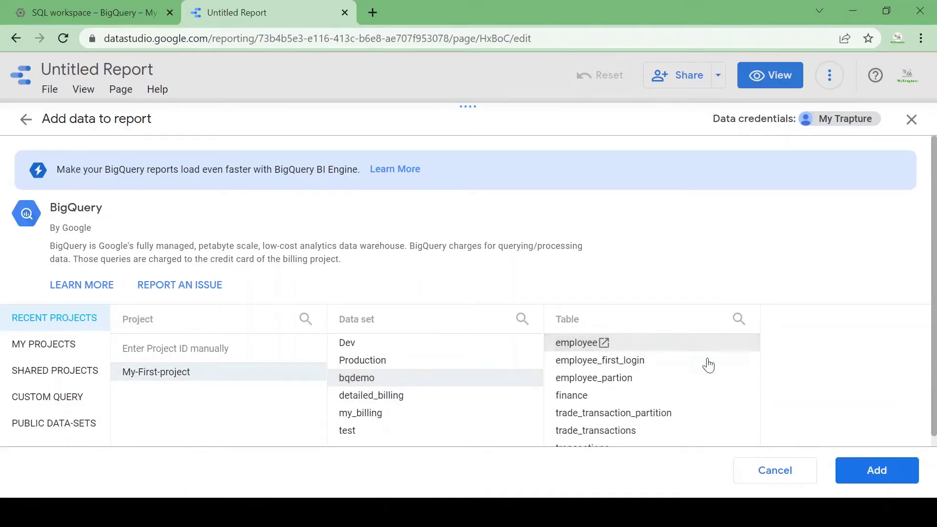
{"action": "left_click", "coordinate": [874, 473]}
{"action": "left_click", "coordinate": [878, 468]}
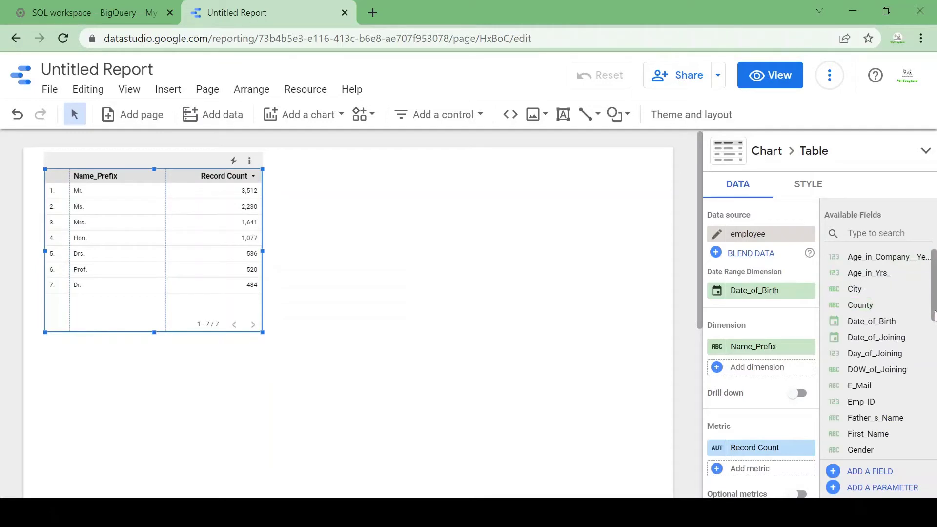
- Remove the Record Count metric from the table chart and add First_Name as a dimension
{"action": "mouse_move", "coordinate": [934, 315]}
{"action": "left_mouse_down"}
{"action": "mouse_move", "coordinate": [936, 471]}
{"action": "mouse_move", "coordinate": [934, 332]}
{"action": "left_mouse_up"}
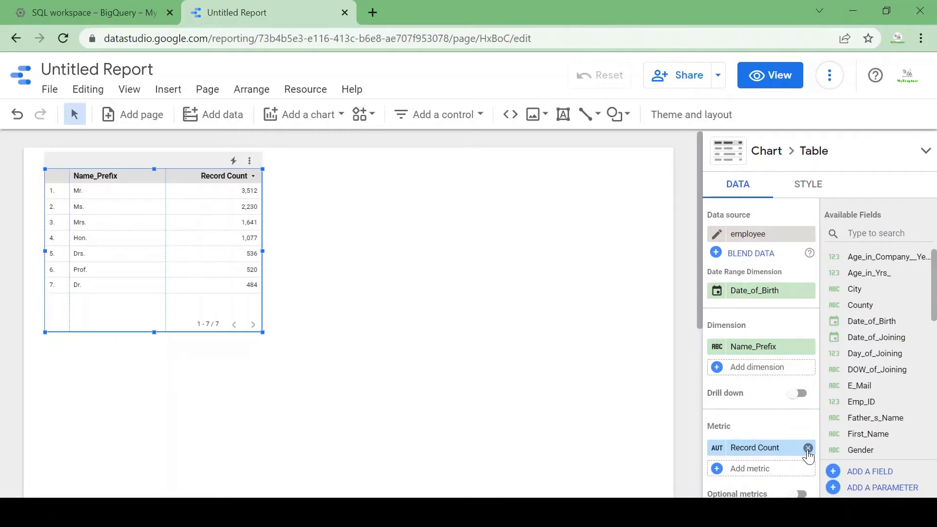
{"action": "left_click", "coordinate": [808, 448]}
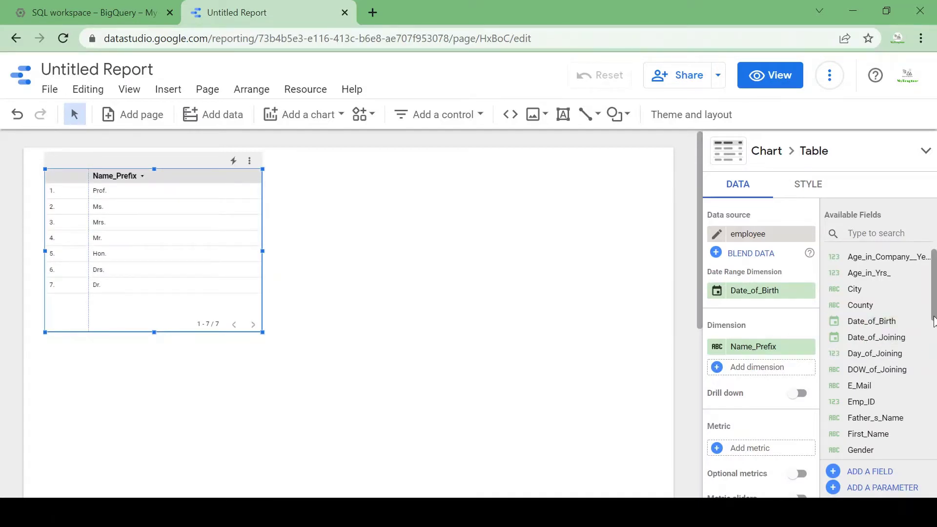
{"action": "scroll", "coordinate": [902, 342], "scroll_direction": "down", "scroll_amount": 3}
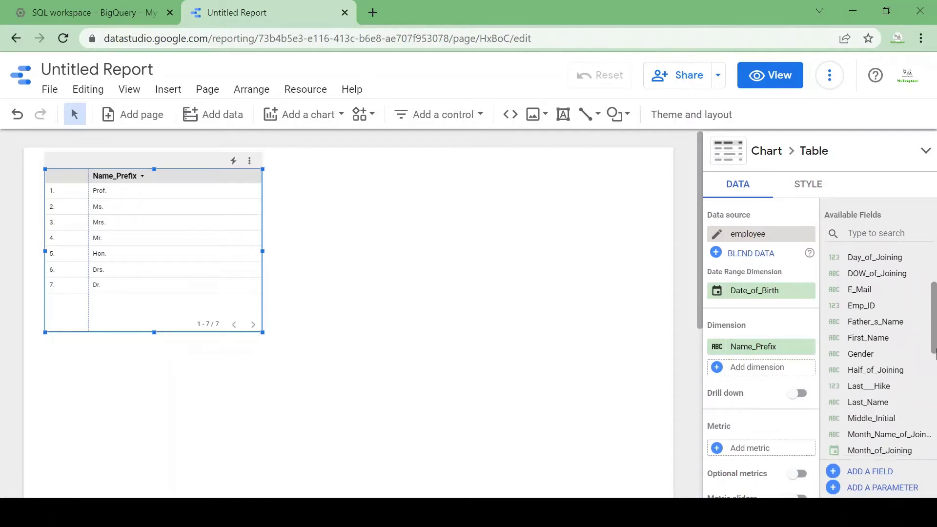
{"action": "left_click_drag", "start_coordinate": [877, 336], "coordinate": [768, 367]}
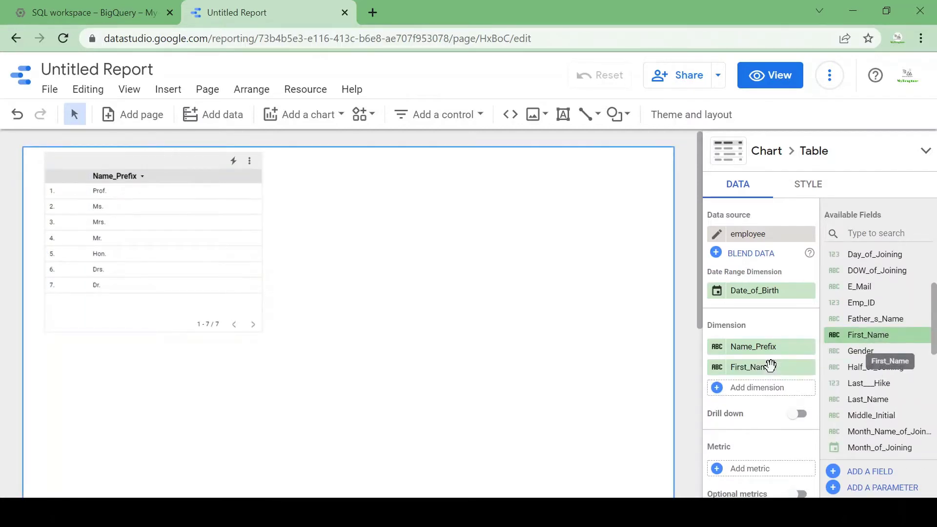
- Add Last_Name and Gender as further dimensions of the table chart
{"action": "left_click", "coordinate": [766, 388]}
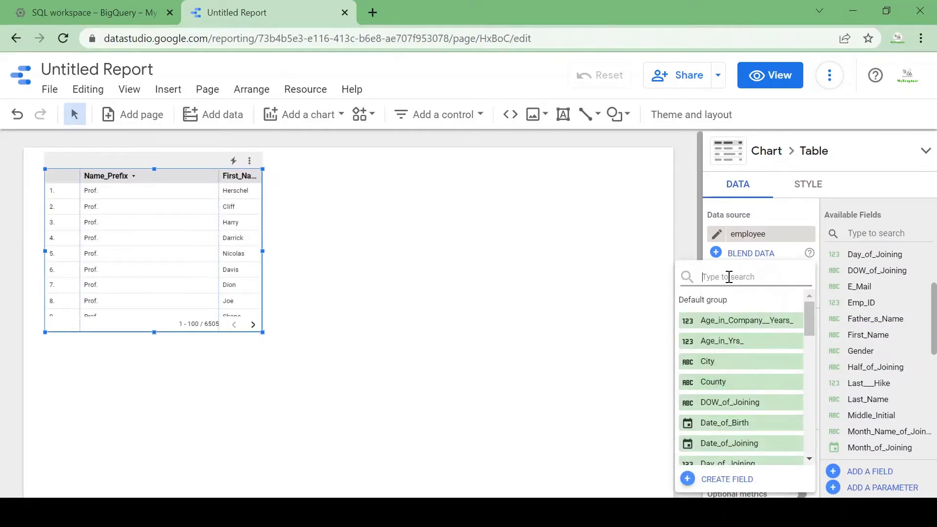
{"action": "type", "text": "last"}
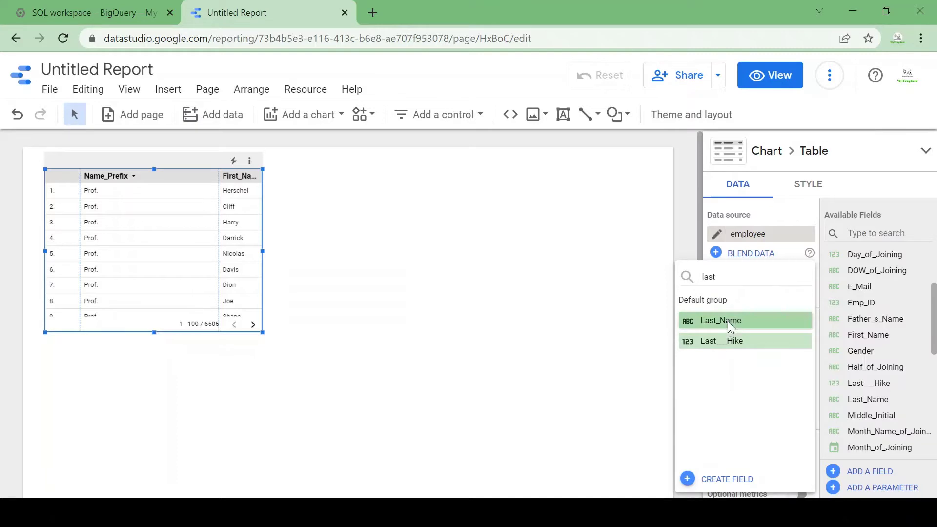
{"action": "left_click", "coordinate": [728, 322]}
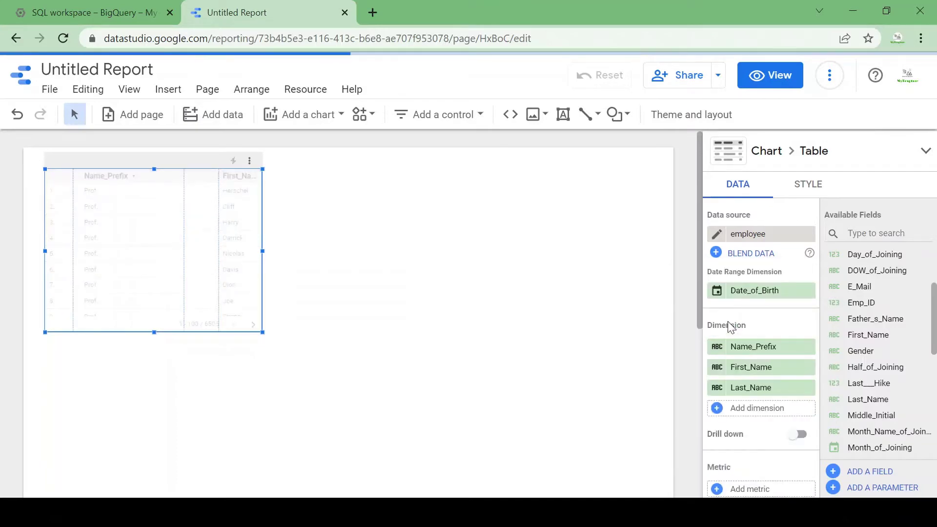
{"action": "left_click", "coordinate": [758, 410]}
{"action": "type", "text": "gen"}
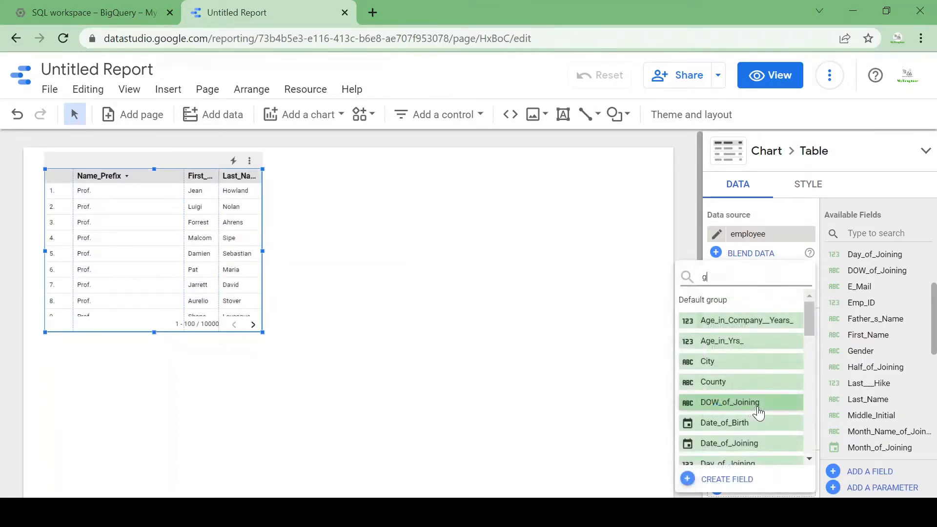
{"action": "left_click", "coordinate": [716, 321]}
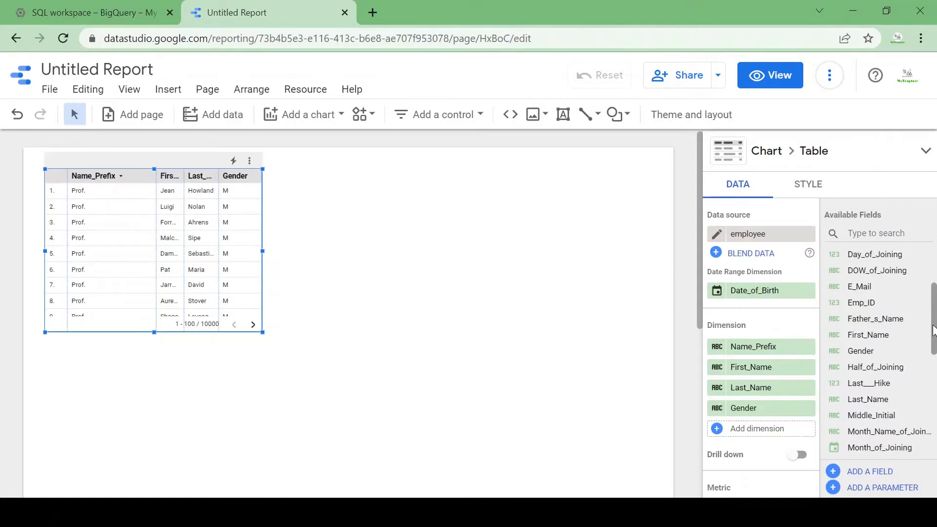
- Look through the available fields and add City as a dimension of the table chart
{"action": "left_click_drag", "start_coordinate": [934, 331], "coordinate": [935, 413]}
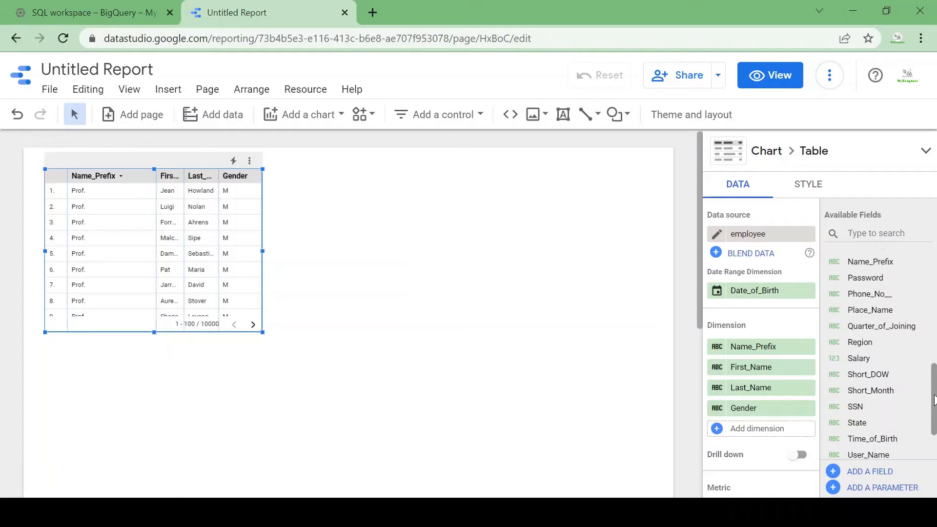
{"action": "left_click_drag", "start_coordinate": [934, 401], "coordinate": [933, 285]}
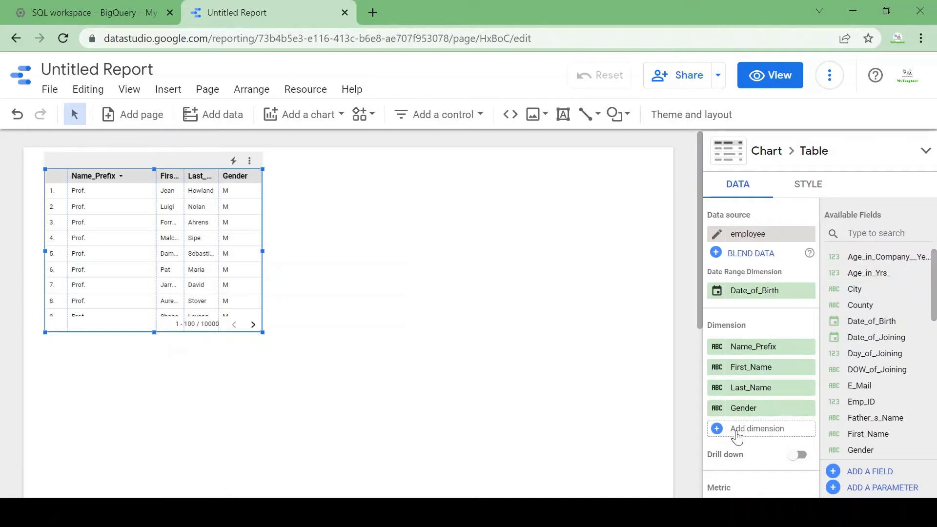
{"action": "left_click", "coordinate": [739, 429]}
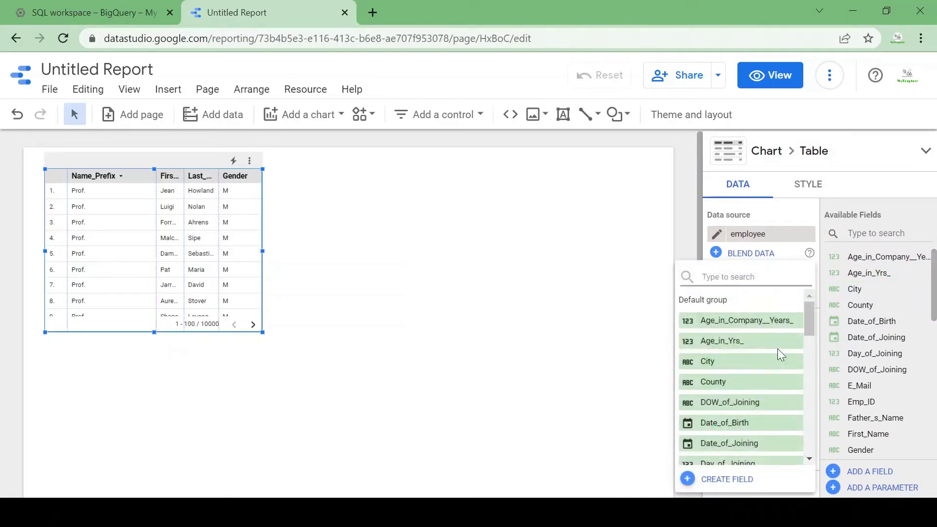
{"action": "type", "text": "city"}
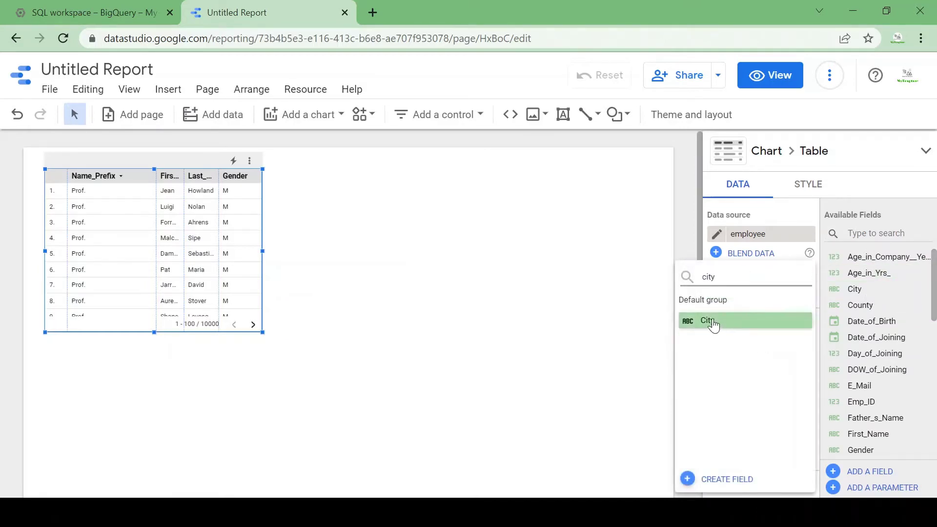
{"action": "left_click", "coordinate": [713, 322]}
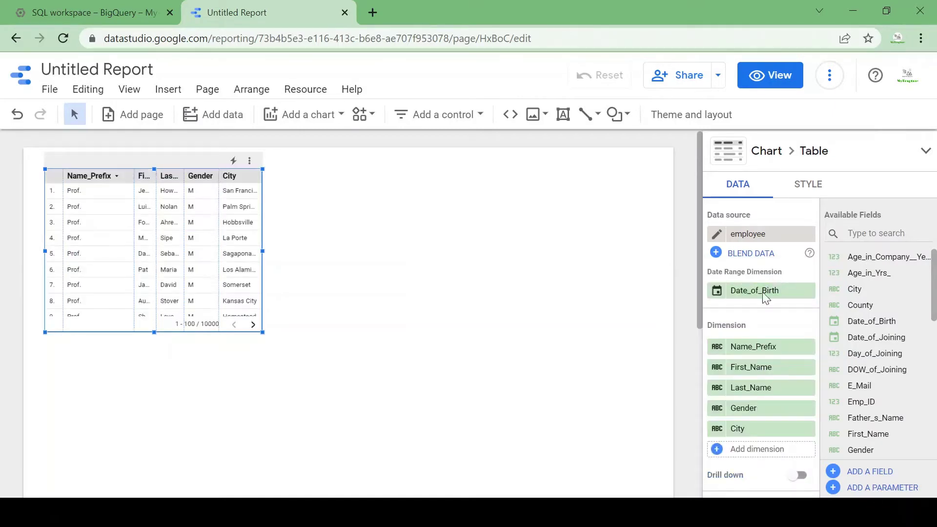
- Add State and County as further dimensions of the table chart
{"action": "left_click", "coordinate": [746, 455]}
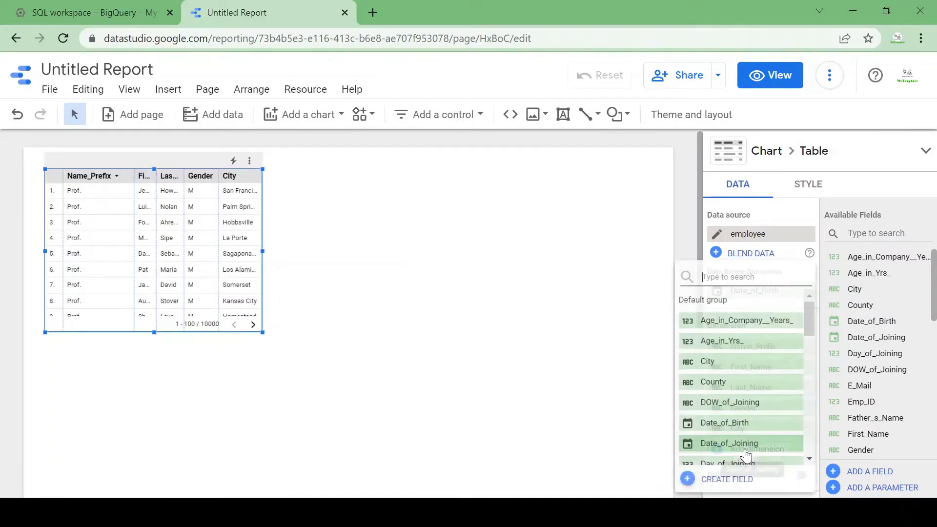
{"action": "type", "text": "stat"}
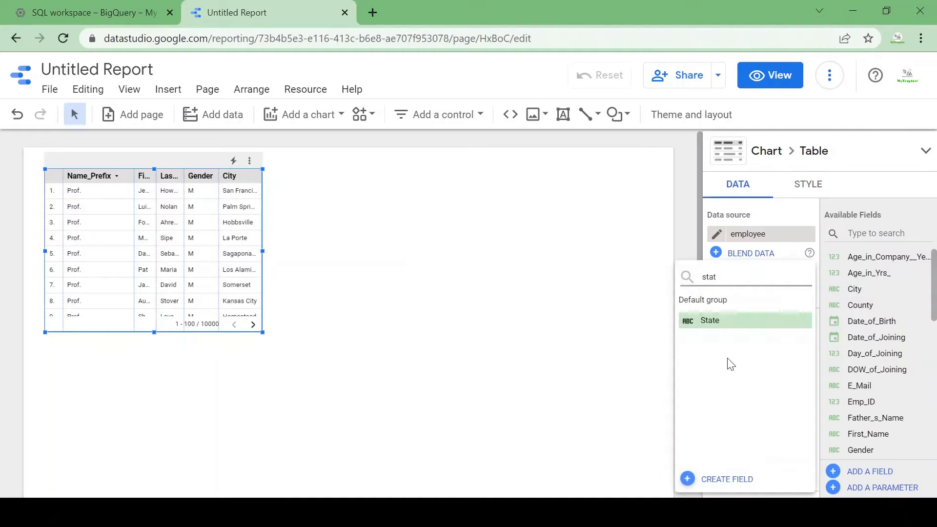
{"action": "left_click", "coordinate": [710, 321]}
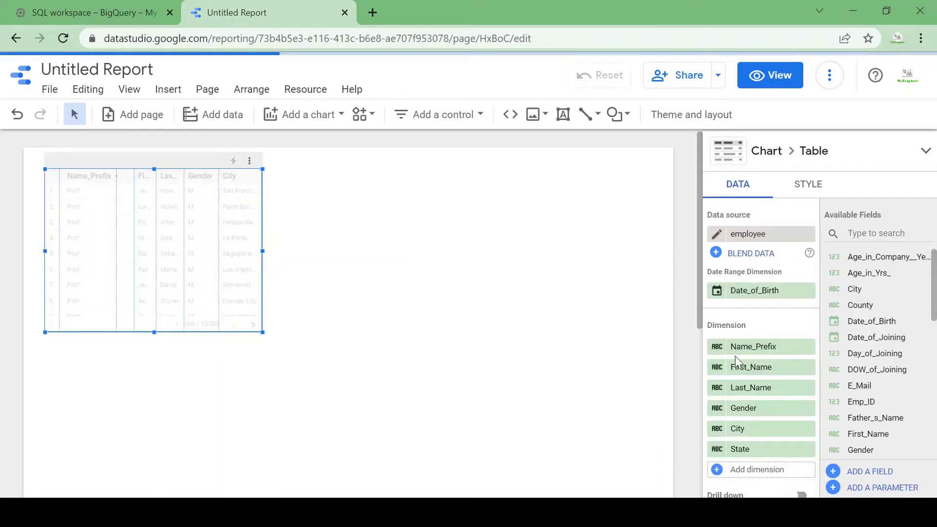
{"action": "left_click", "coordinate": [769, 474]}
{"action": "type", "text": "count"}
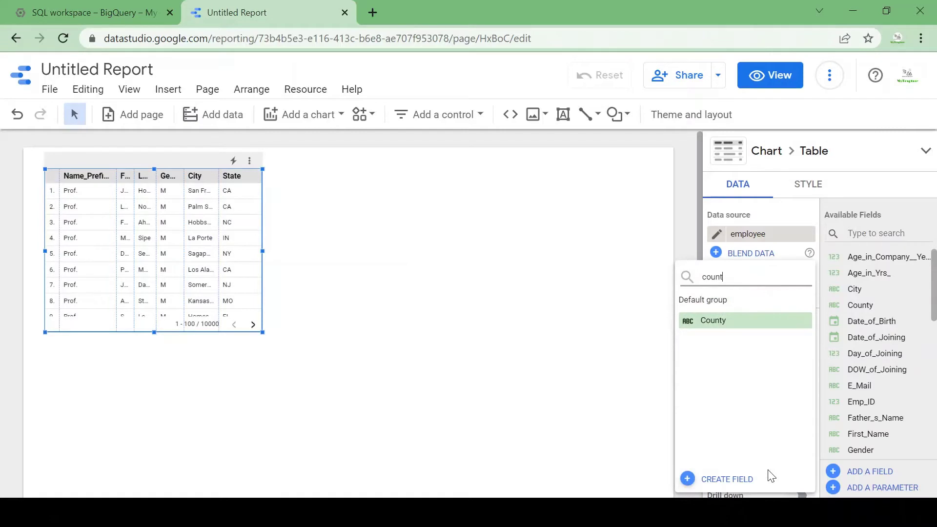
{"action": "left_click", "coordinate": [718, 322]}
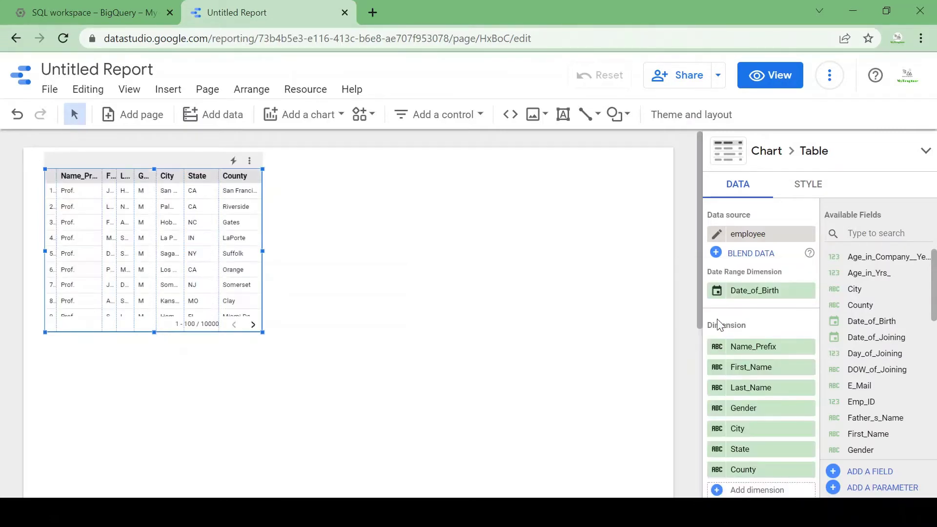
- Enlarge the table chart so it spans nearly the full width of the report page
{"action": "left_click", "coordinate": [442, 280]}
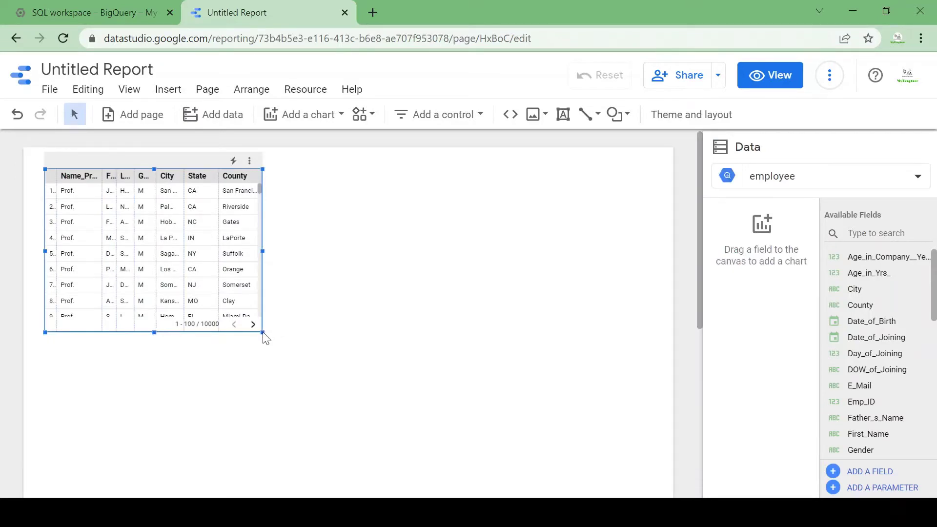
{"action": "left_click", "coordinate": [263, 333]}
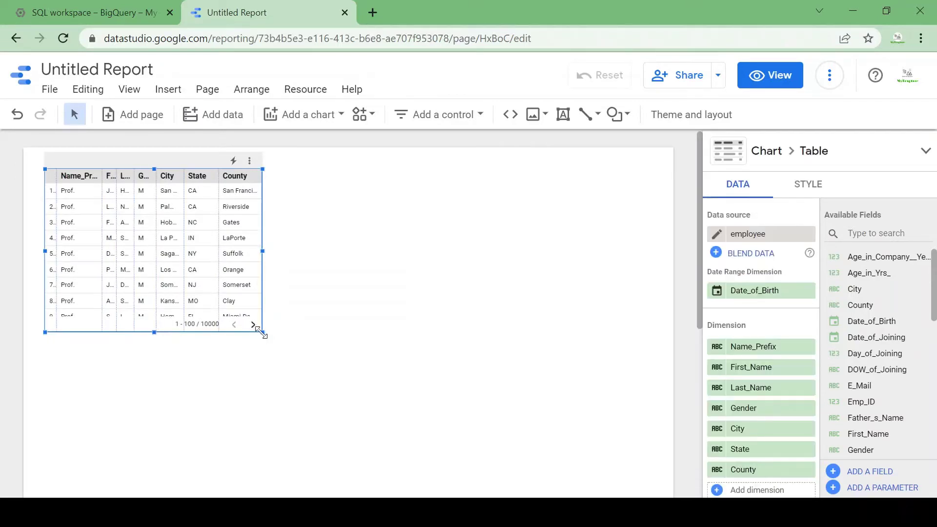
{"action": "left_click_drag", "start_coordinate": [263, 334], "coordinate": [655, 494]}
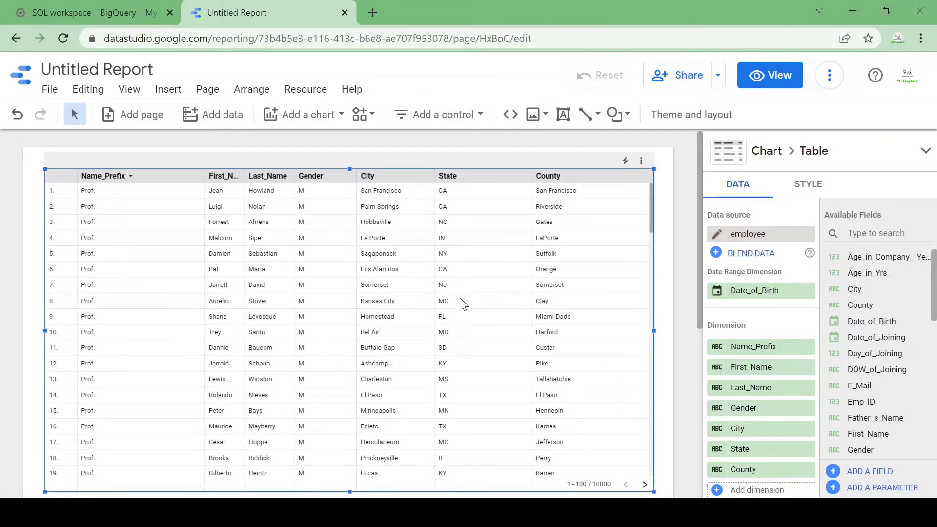
- Apply the Constellation theme to the report
{"action": "left_click", "coordinate": [689, 117]}
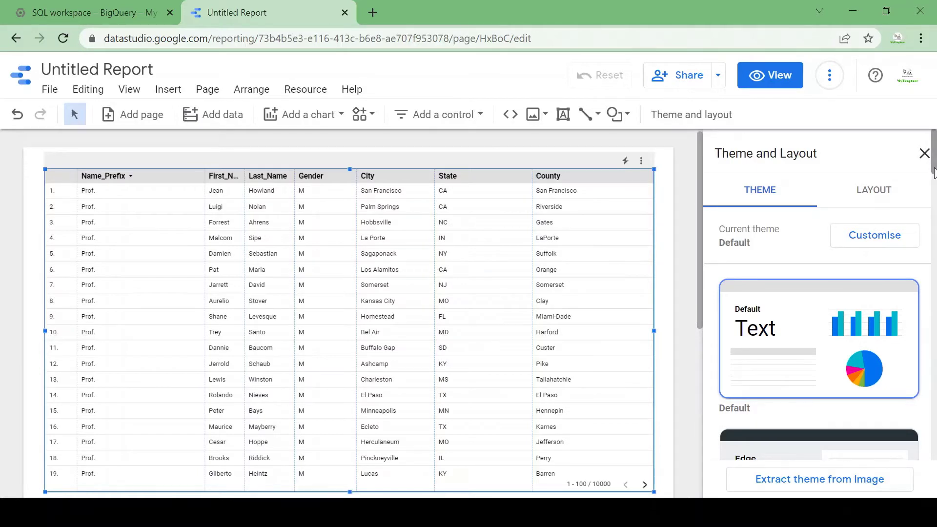
{"action": "scroll", "coordinate": [933, 170], "scroll_direction": "down", "scroll_amount": 3}
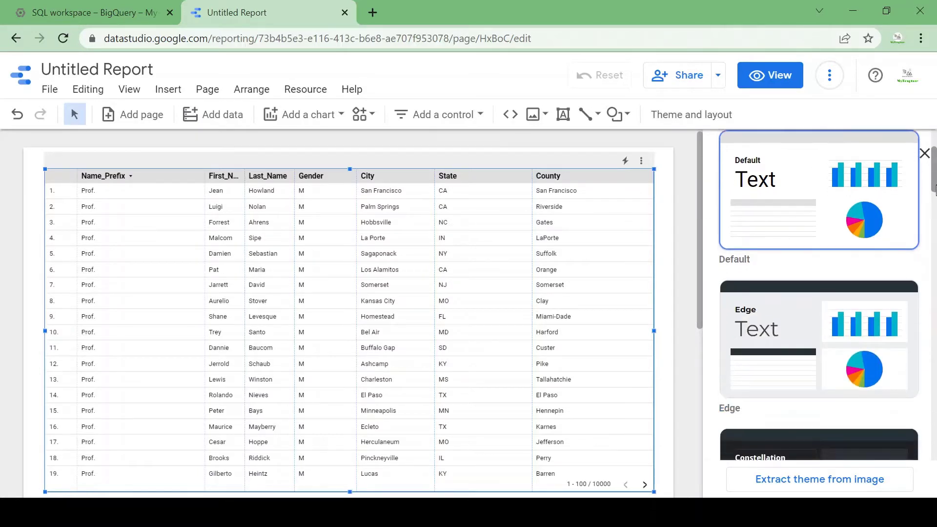
{"action": "left_click", "coordinate": [814, 442]}
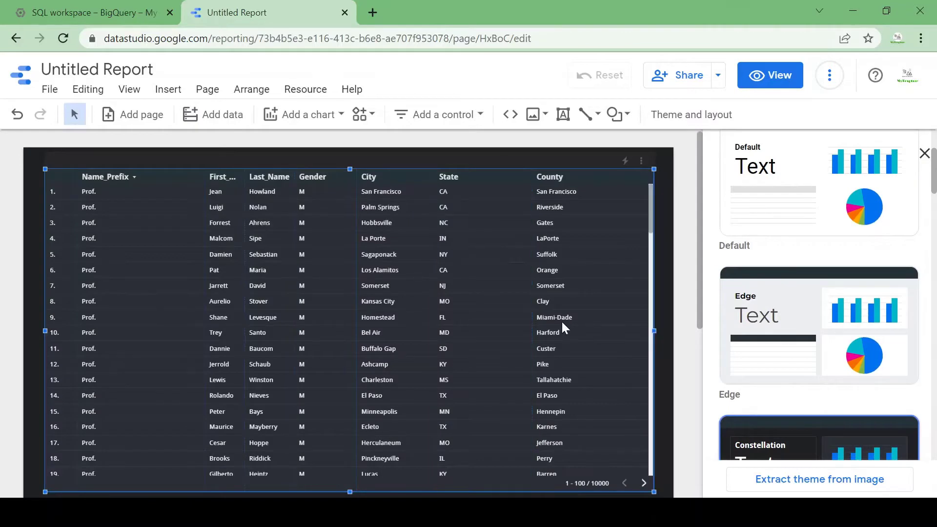
{"action": "mouse_move", "coordinate": [699, 207]}
{"action": "left_mouse_down"}
{"action": "mouse_move", "coordinate": [705, 285]}
{"action": "mouse_move", "coordinate": [703, 189]}
{"action": "left_mouse_up"}
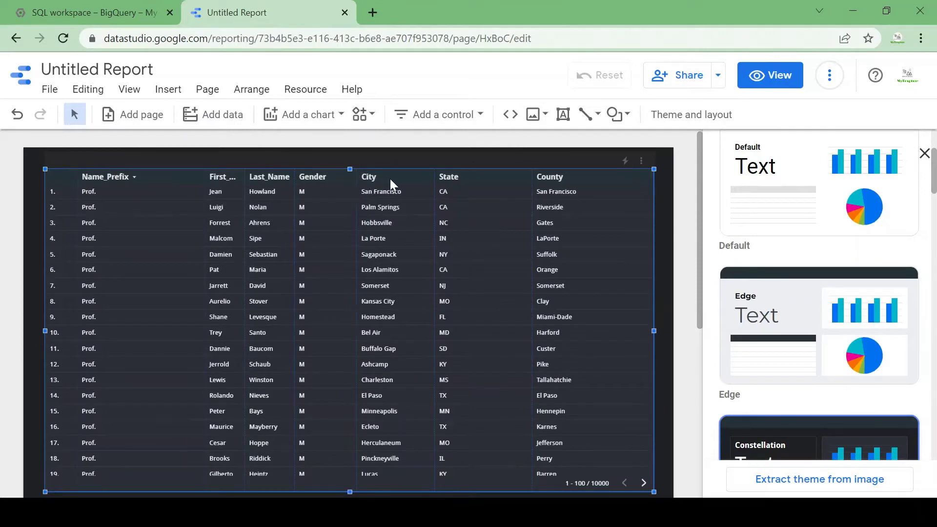
- Move the table chart down to leave an empty strip above it on the page
{"action": "left_click_drag", "start_coordinate": [391, 179], "coordinate": [391, 222]}
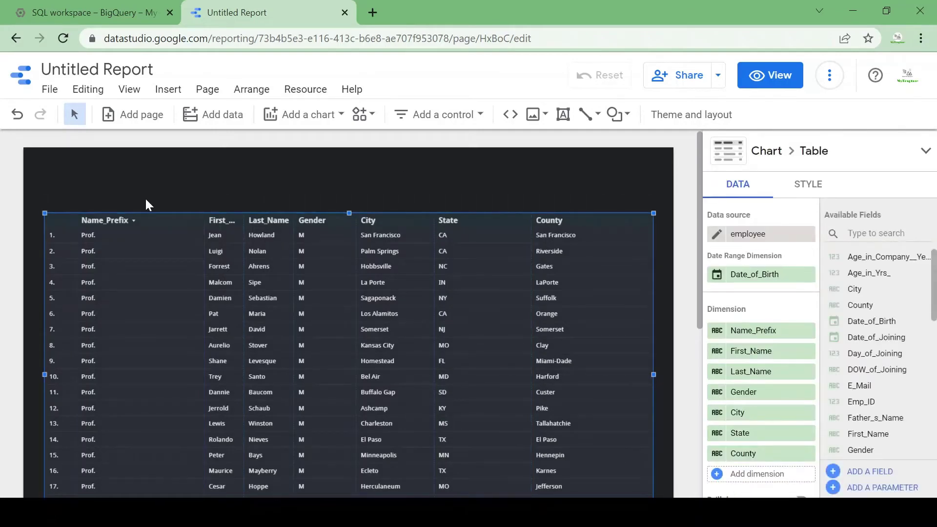
{"action": "left_click", "coordinate": [345, 180]}
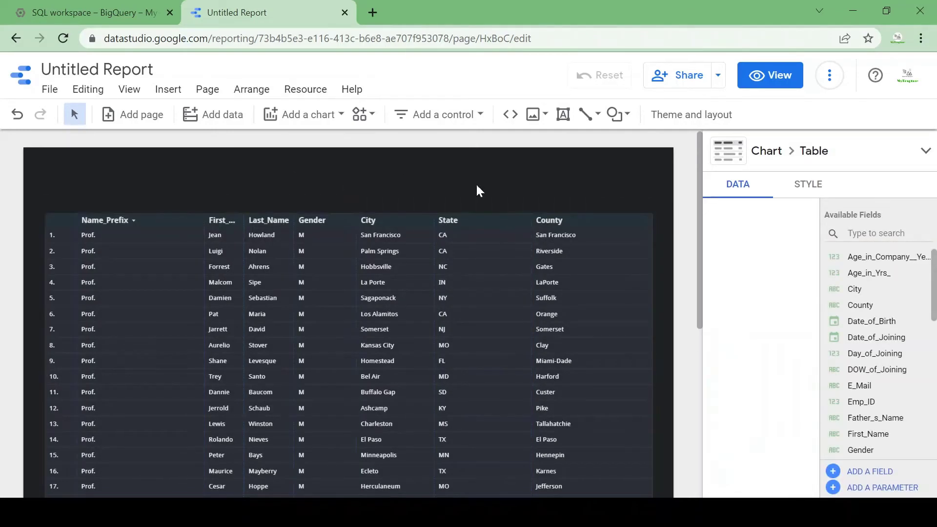
{"action": "left_click_drag", "start_coordinate": [699, 234], "coordinate": [694, 294]}
{"action": "left_click", "coordinate": [340, 217]}
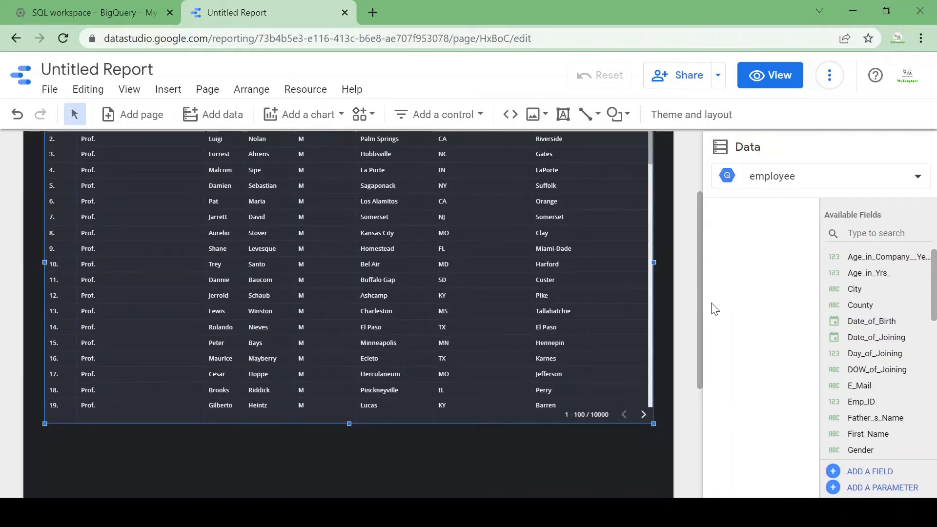
{"action": "left_click_drag", "start_coordinate": [699, 302], "coordinate": [701, 235]}
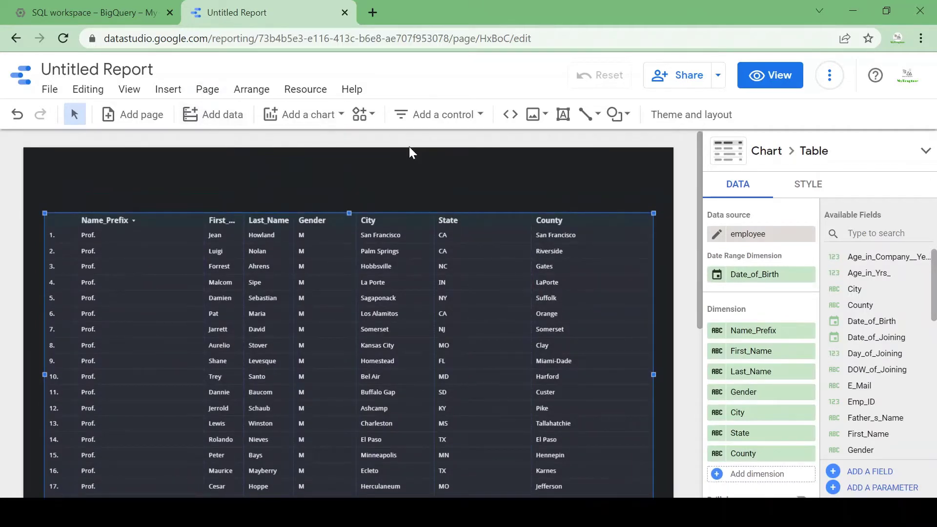
- Add a text box above the table chart with the title Employee Details
{"action": "left_click", "coordinate": [563, 117]}
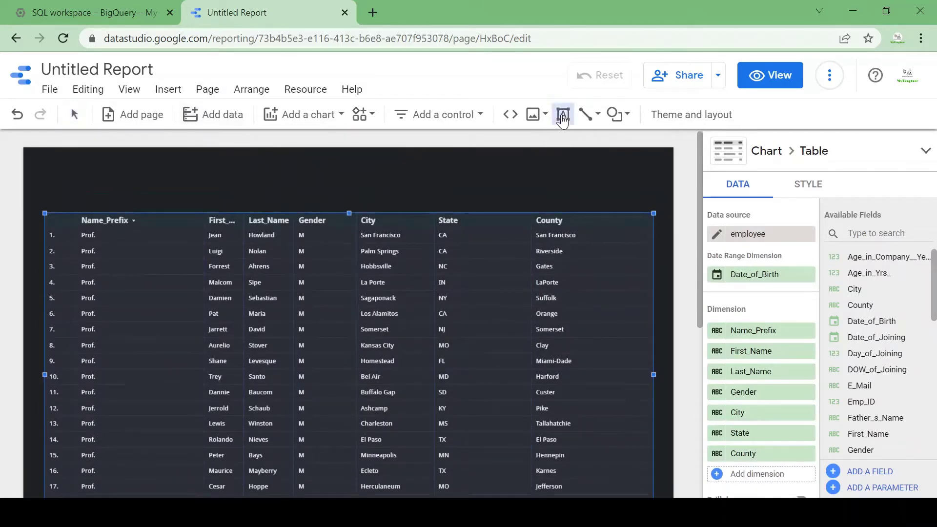
{"action": "left_click", "coordinate": [202, 169]}
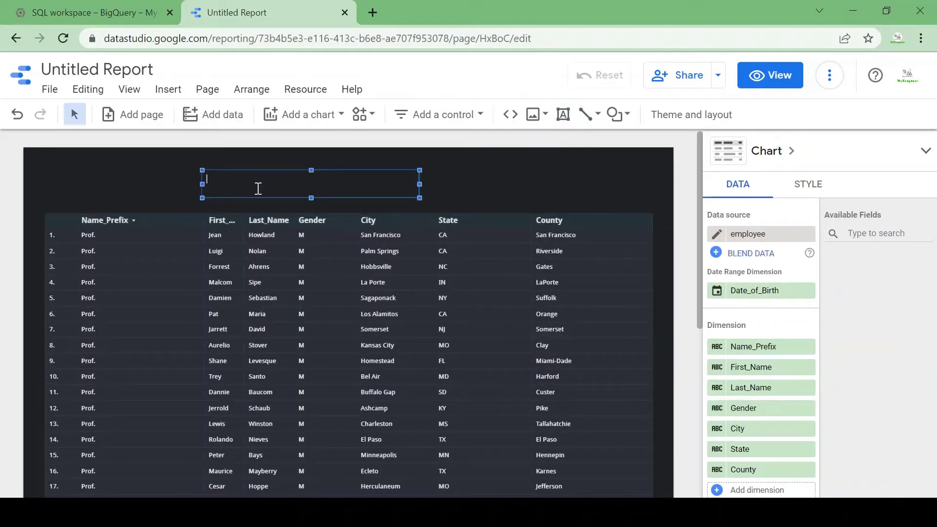
{"action": "type", "text": "Employee Details"}
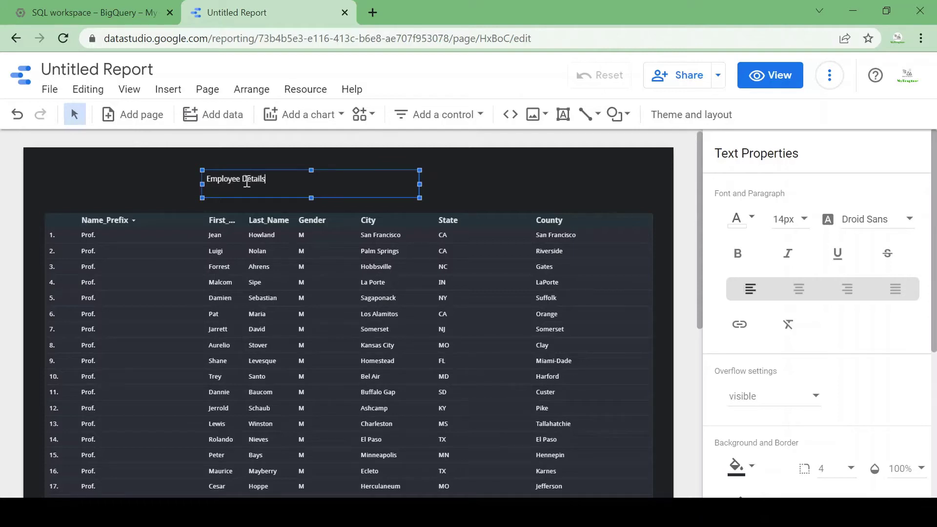
- Set the Employee Details title to 20px and narrow its text box to fit the text more closely
{"action": "triple_click", "coordinate": [247, 182]}
{"action": "left_click", "coordinate": [805, 220]}
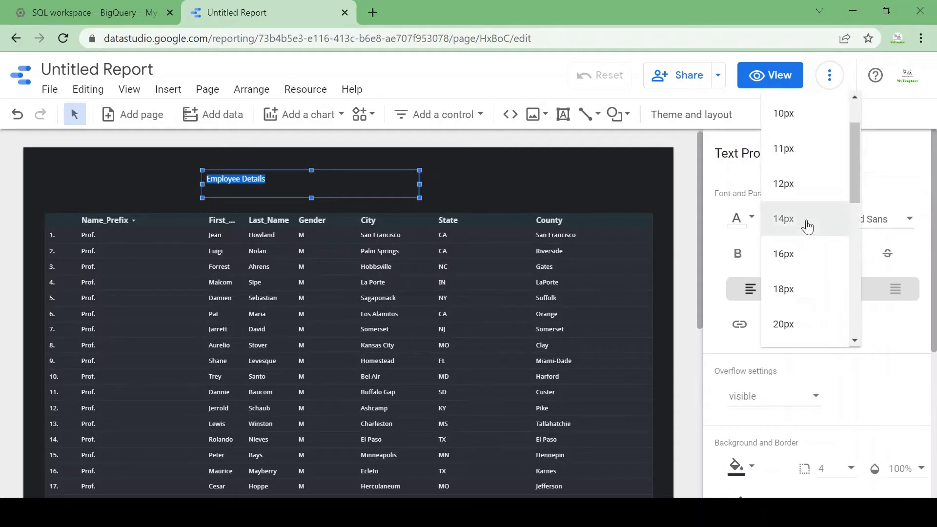
{"action": "left_click", "coordinate": [795, 325]}
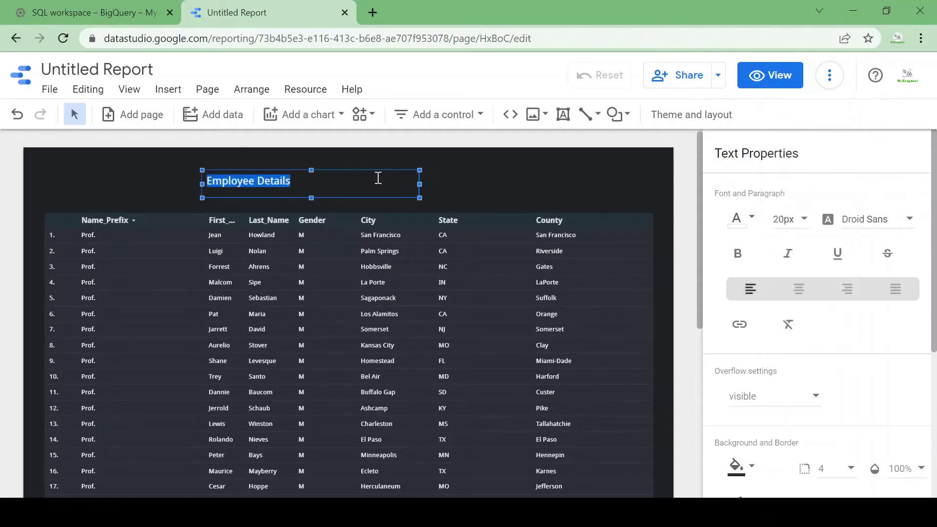
{"action": "left_click_drag", "start_coordinate": [419, 184], "coordinate": [327, 185]}
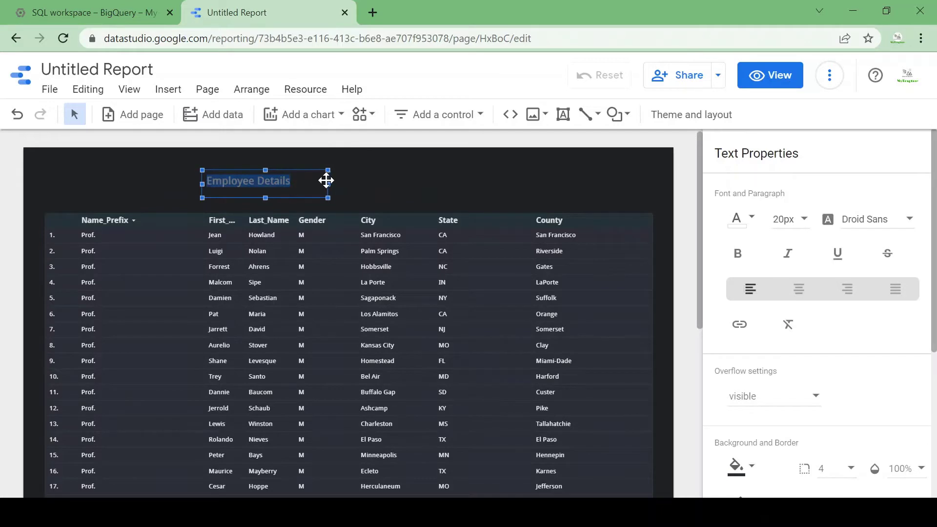
{"action": "left_click", "coordinate": [396, 184]}
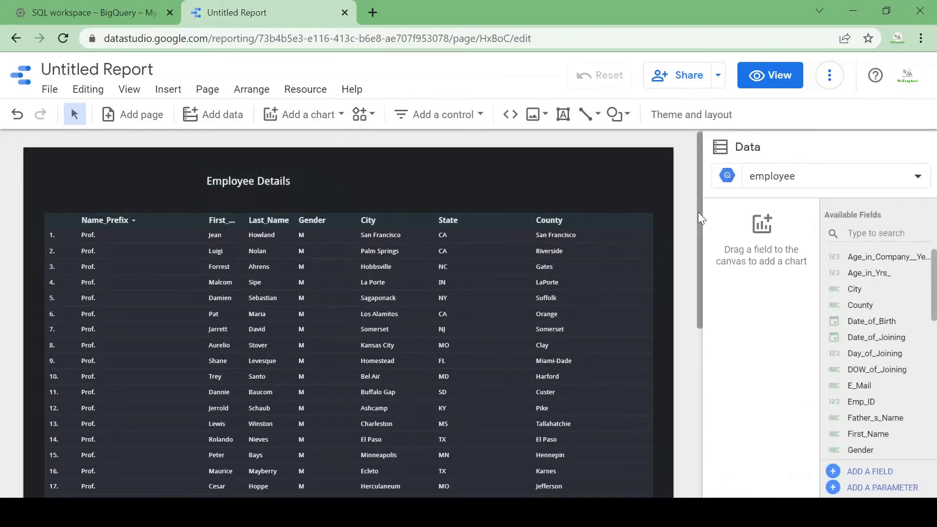
- Start a new calculated field in the employee data source and name it Address
{"action": "scroll", "coordinate": [701, 223], "scroll_direction": "down", "scroll_amount": 2}
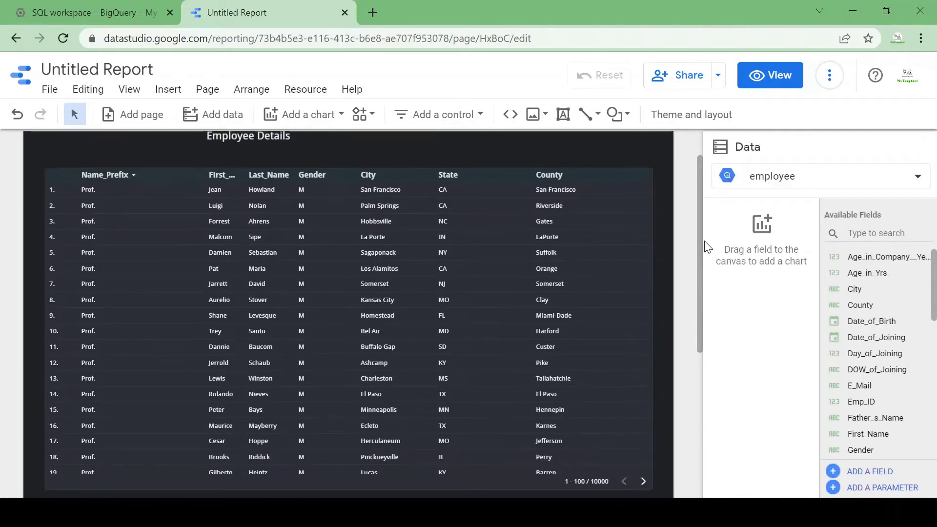
{"action": "left_click", "coordinate": [440, 166]}
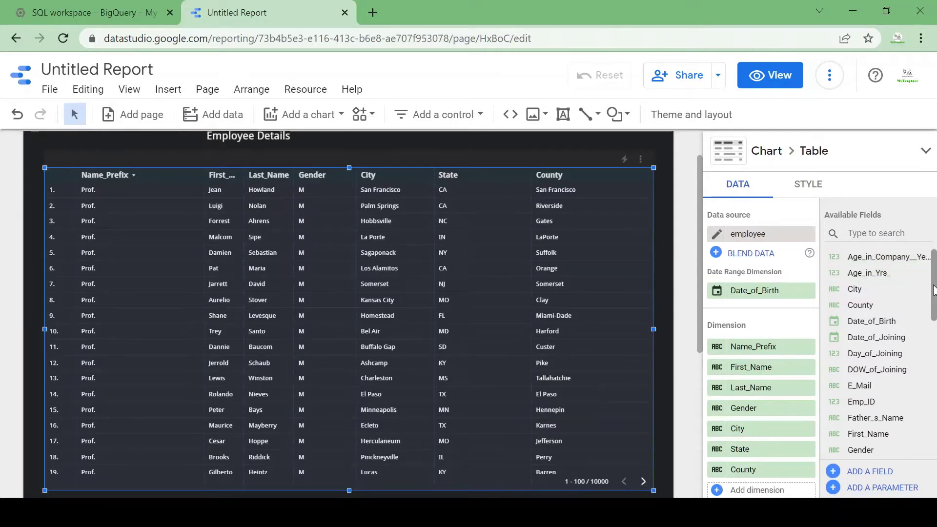
{"action": "left_click", "coordinate": [861, 476]}
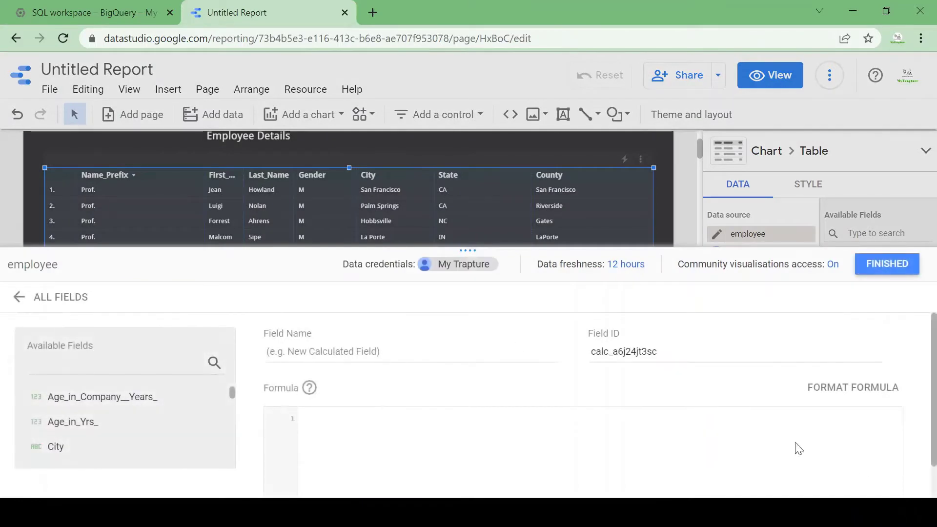
{"action": "left_click", "coordinate": [307, 354]}
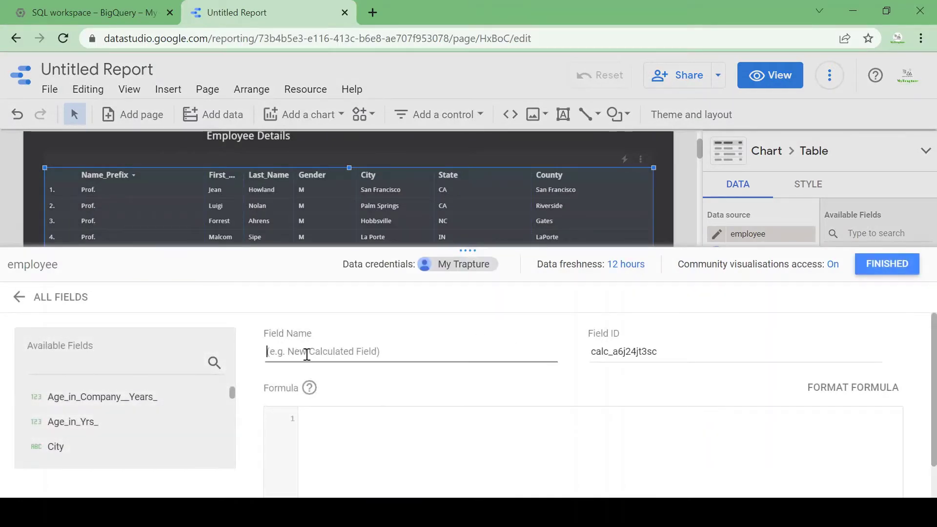
{"action": "type", "text": "Address"}
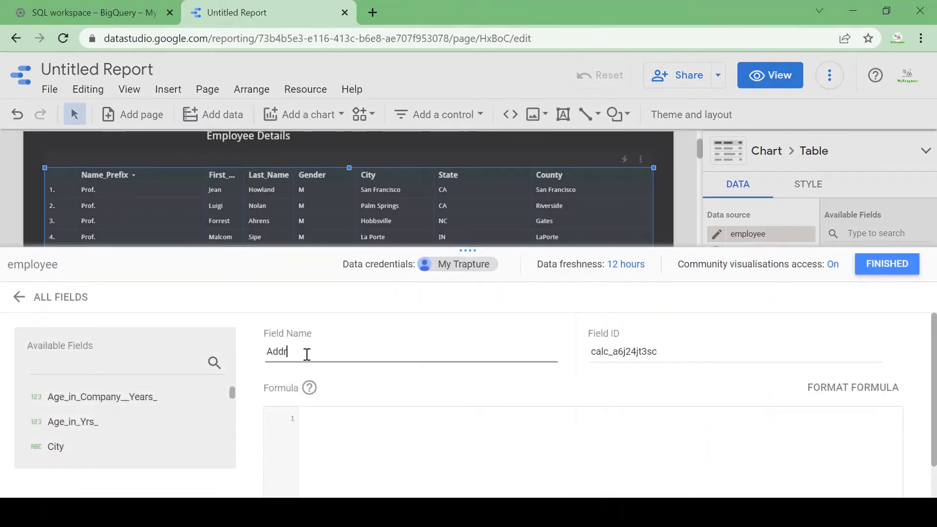
- Enter a CONCAT formula for the Address field that joins City and State
{"action": "left_click", "coordinate": [340, 439]}
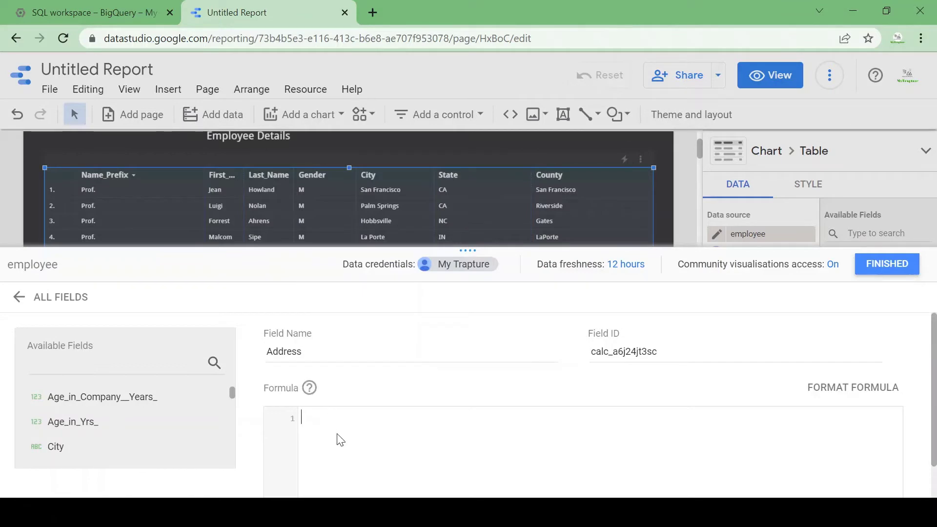
{"action": "type", "text": "con"}
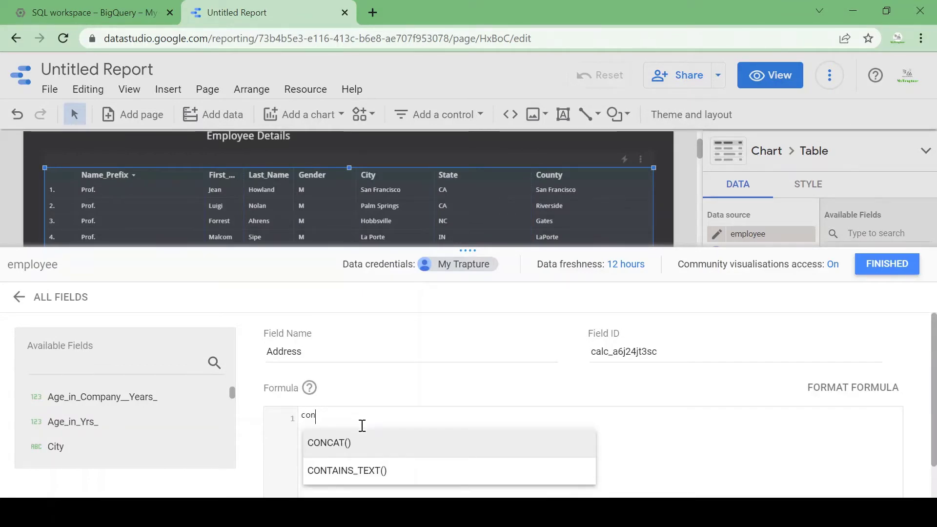
{"action": "left_click", "coordinate": [362, 445]}
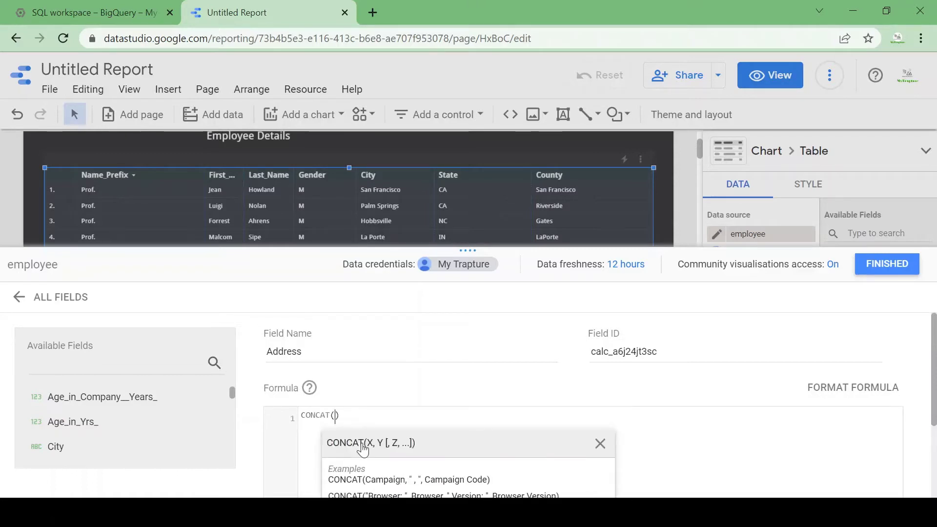
{"action": "type", "text": "ci"}
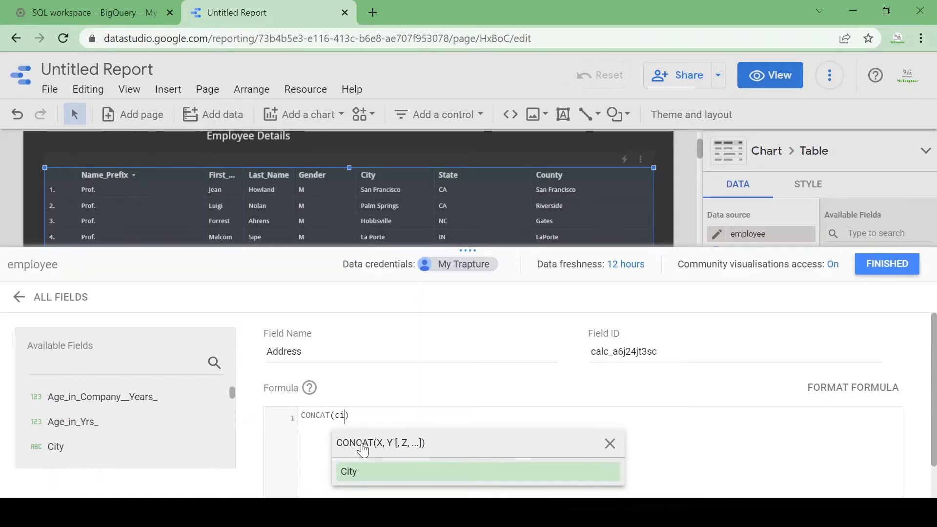
{"action": "left_click", "coordinate": [368, 470]}
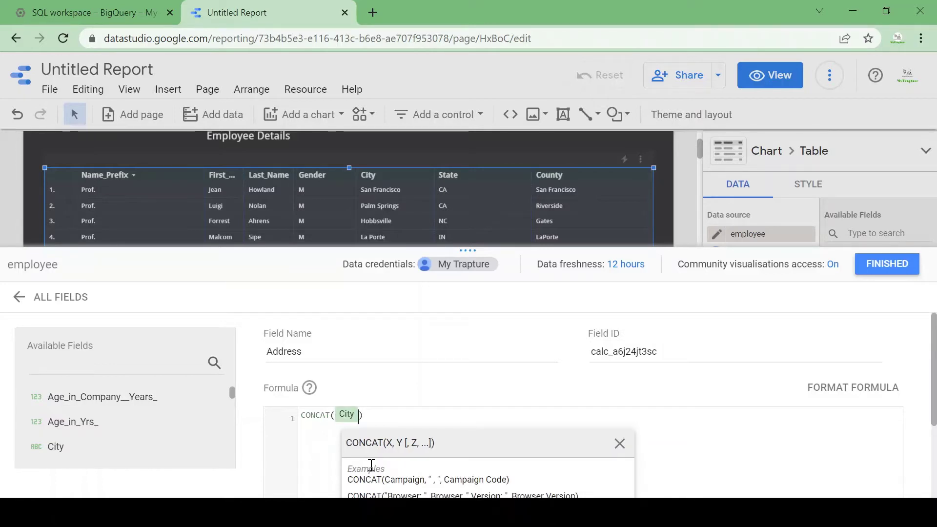
{"action": "type", "text": ",stat"}
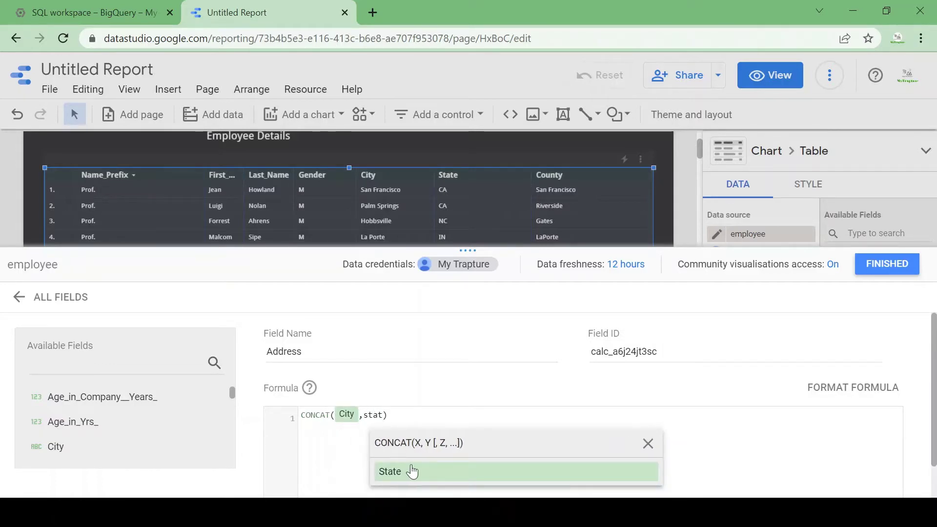
{"action": "left_click", "coordinate": [412, 472]}
- Try to add Country as a third argument in the Address field's CONCAT formula
{"action": "type", "text": ",coun"}
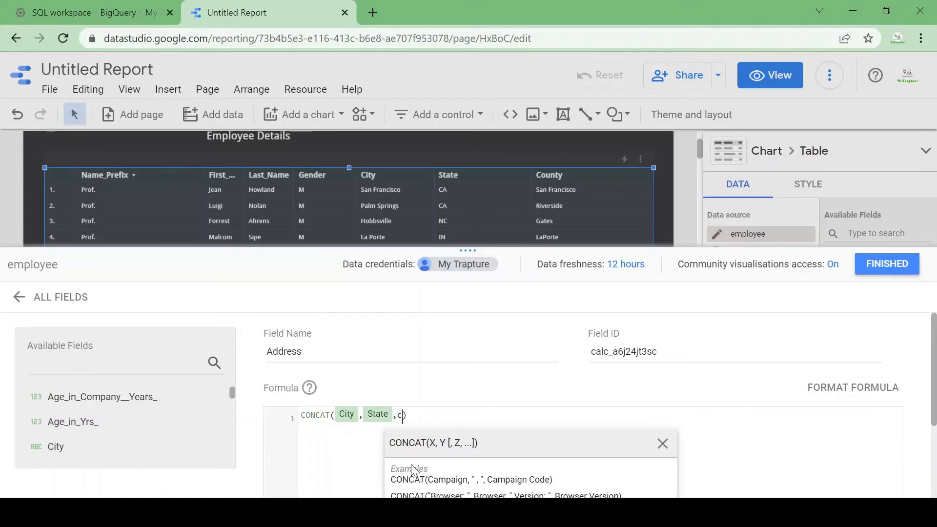
{"action": "type", "text": "tr"}
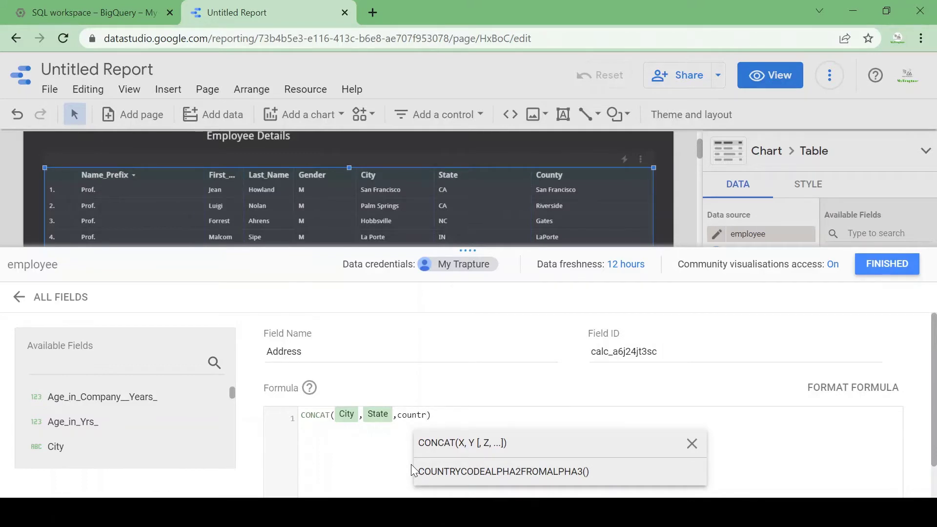
{"action": "type", "text": "y"}
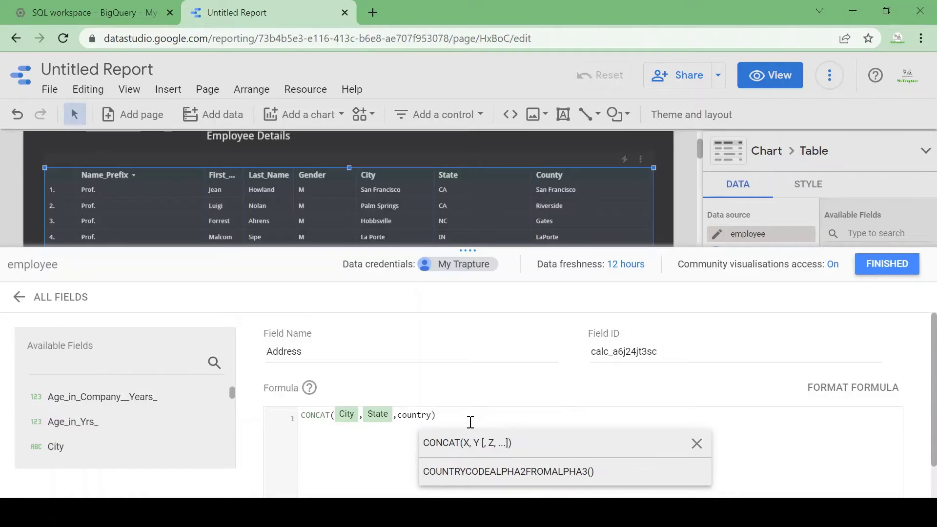
{"action": "key", "text": "BackSpace"}
{"action": "key", "text": "BackSpace"}
{"action": "key", "text": "BackSpace"}
{"action": "key", "text": "BackSpace"}
{"action": "key", "text": "BackSpace"}
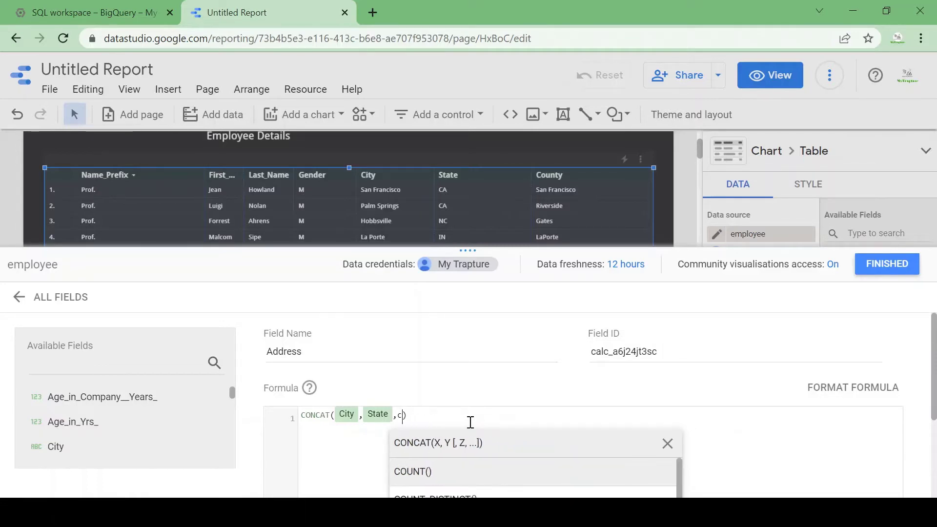
{"action": "key", "text": "BackSpace"}
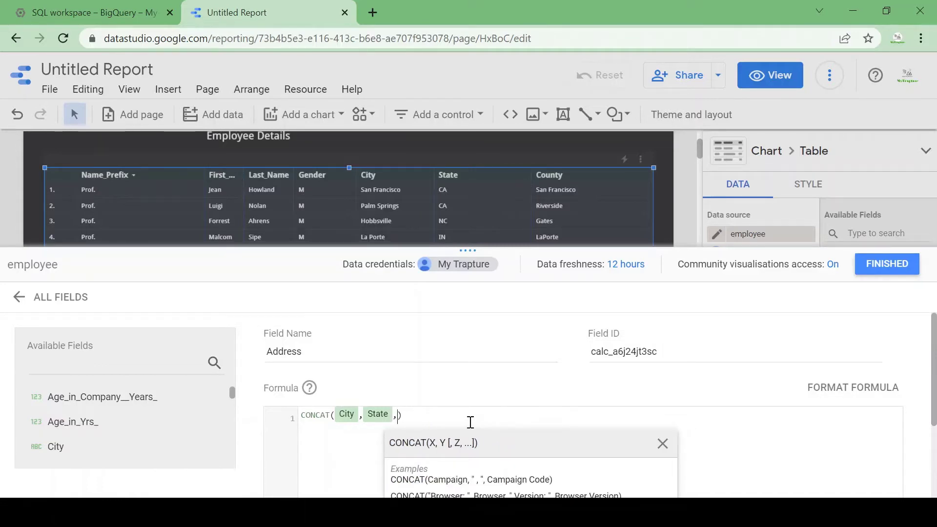
{"action": "type", "text": "c"}
{"action": "key", "text": "BackSpace"}
{"action": "type", "text": "Coun"}
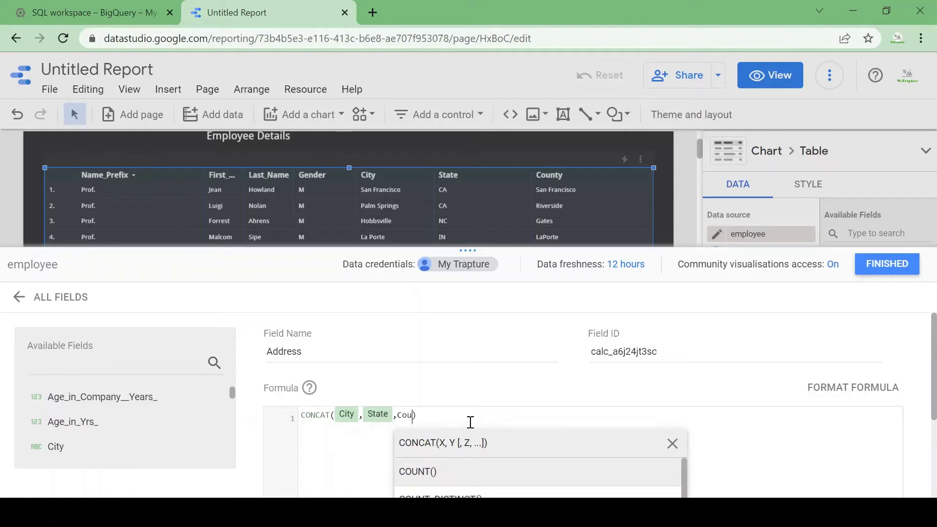
{"action": "type", "text": "try"}
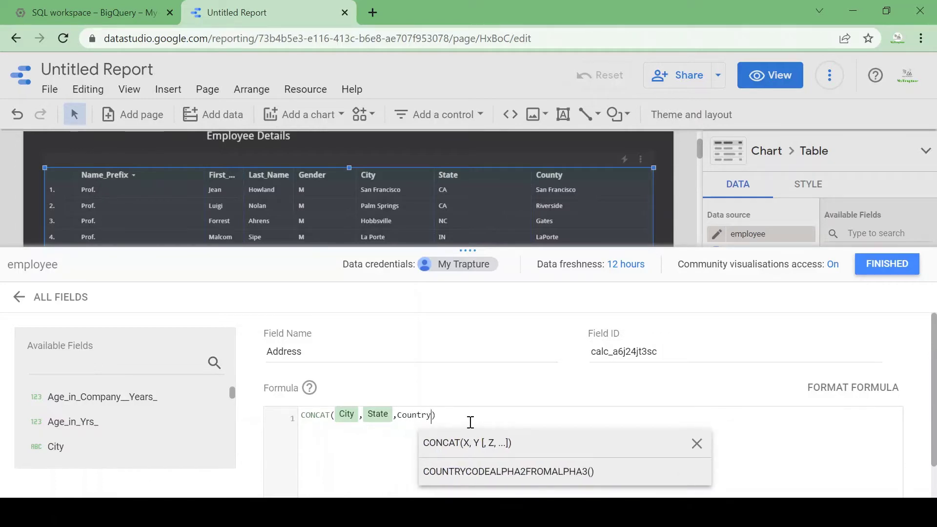
{"action": "key", "text": "BackSpace"}
{"action": "key", "text": "BackSpace"}
{"action": "key", "text": "BackSpace"}
{"action": "key", "text": "BackSpace"}
{"action": "key", "text": "BackSpace"}
{"action": "key", "text": "BackSpace"}
{"action": "key", "text": "BackSpace"}
{"action": "key", "text": "BackSpace"}
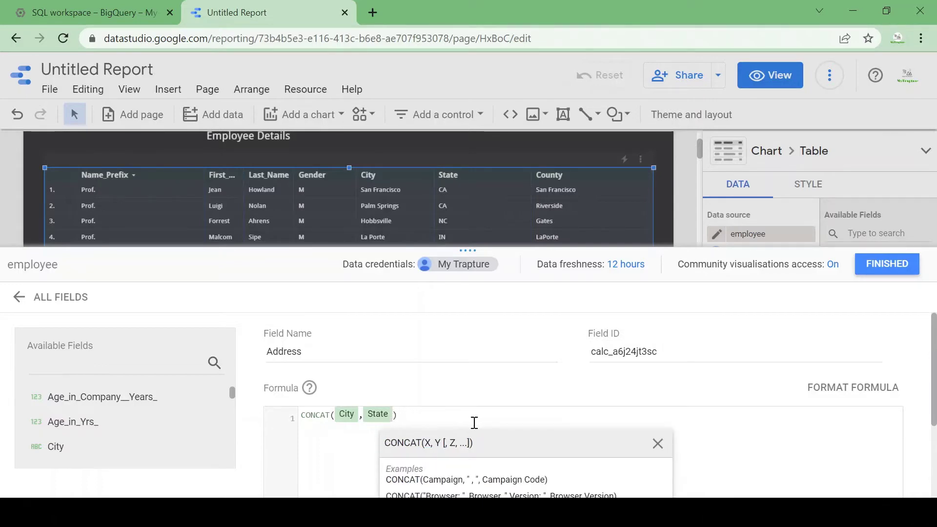
- Save the Address calculated field and finish editing the employee data source
{"action": "left_click", "coordinate": [488, 424]}
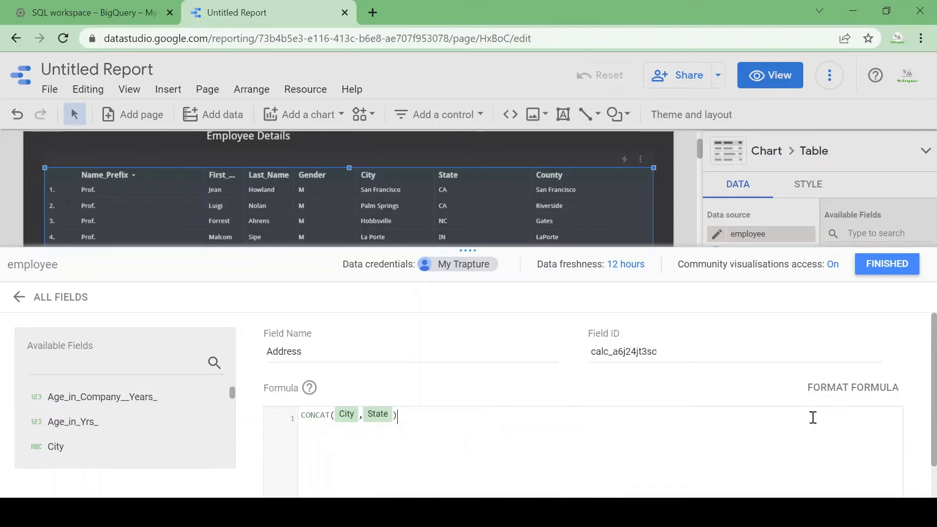
{"action": "scroll", "coordinate": [936, 417], "scroll_direction": "down", "scroll_amount": 1}
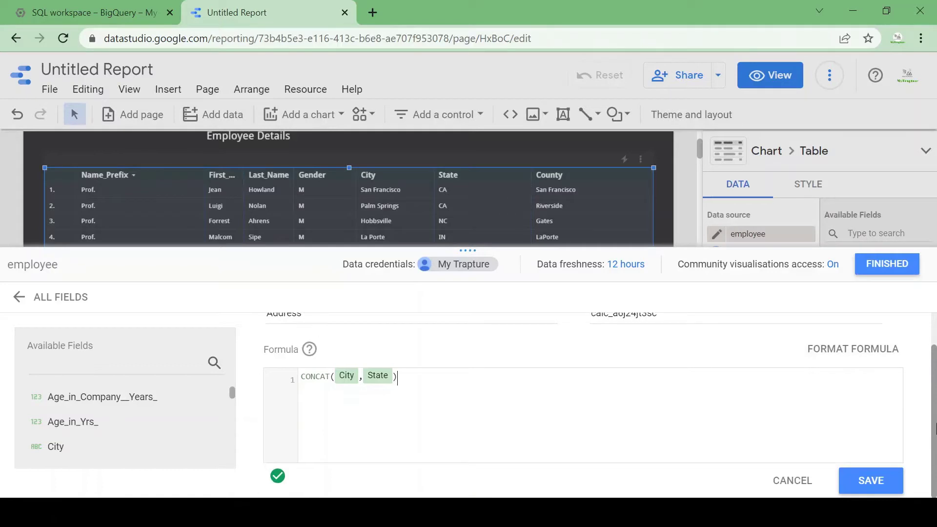
{"action": "left_click", "coordinate": [872, 481]}
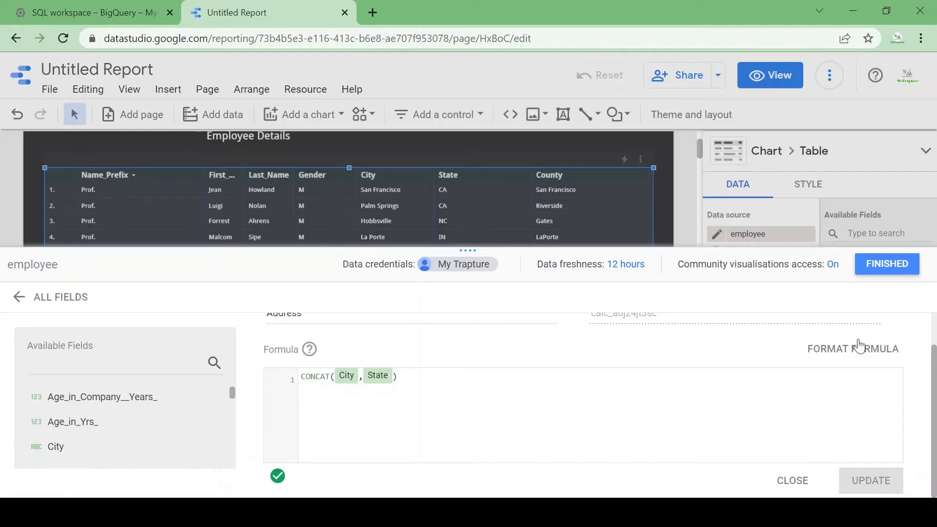
{"action": "left_click", "coordinate": [881, 268]}
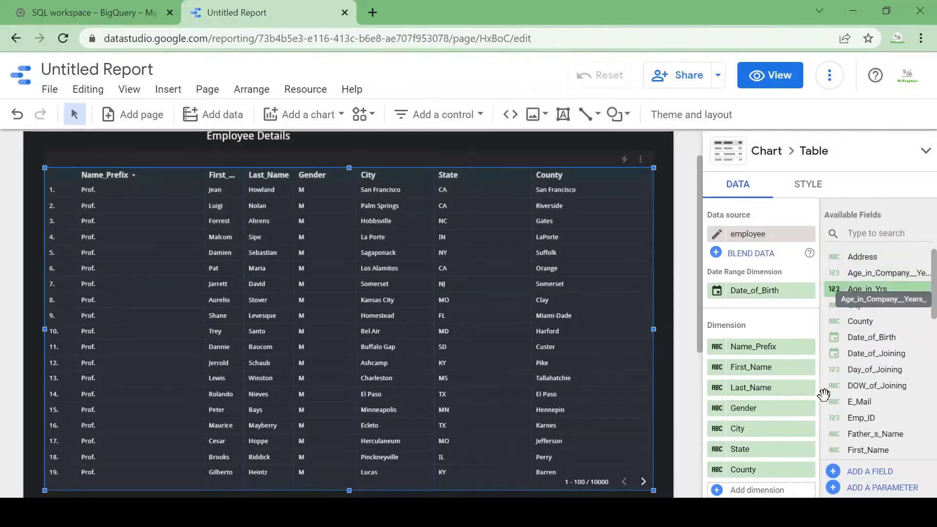
- Add Address as a dimension of the table chart and widen its column at the expense of the County column
{"action": "left_click", "coordinate": [755, 491]}
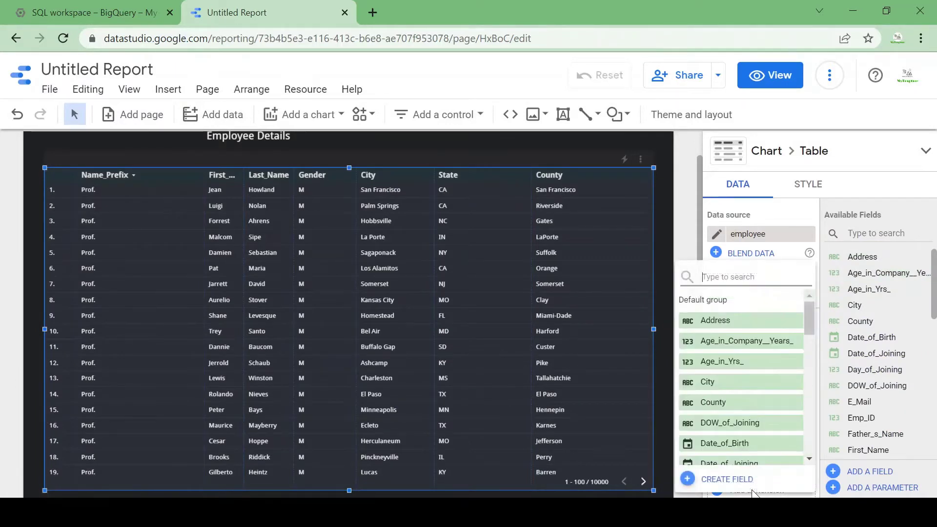
{"action": "left_click", "coordinate": [738, 325]}
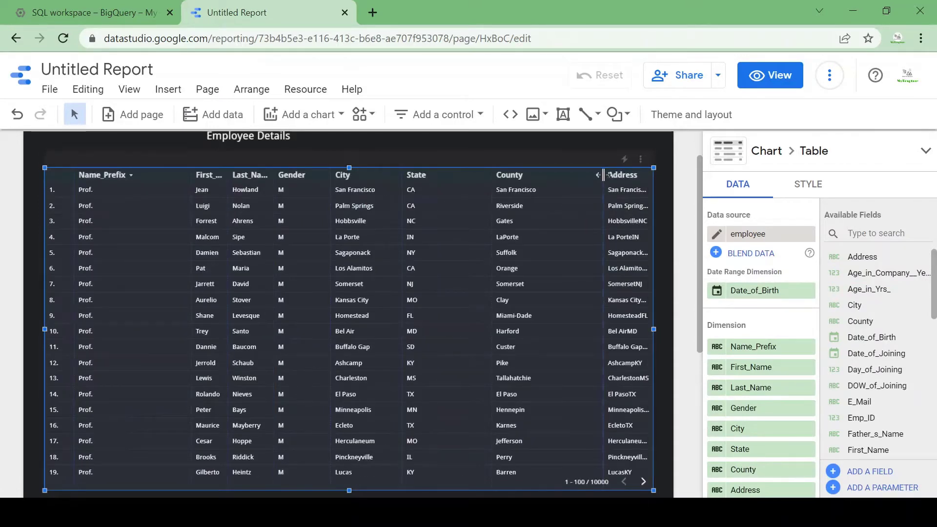
{"action": "left_click_drag", "start_coordinate": [604, 175], "coordinate": [562, 173]}
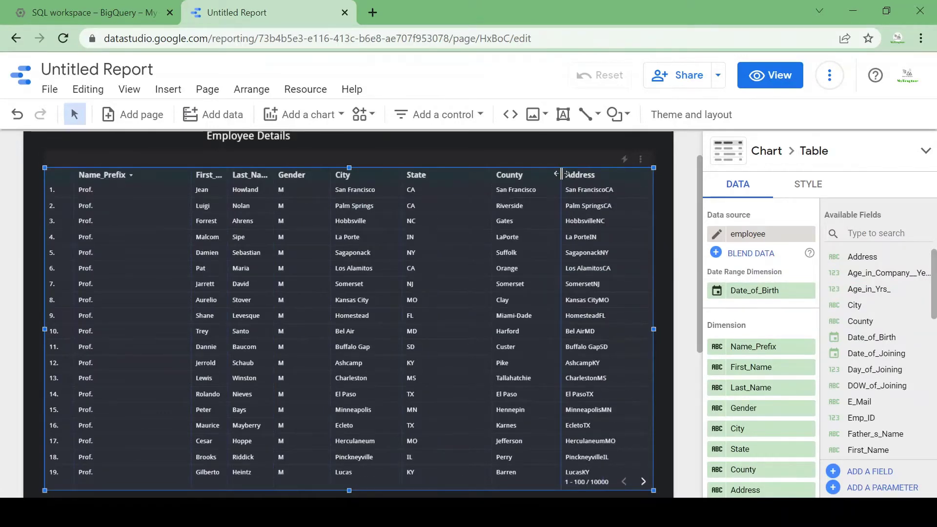
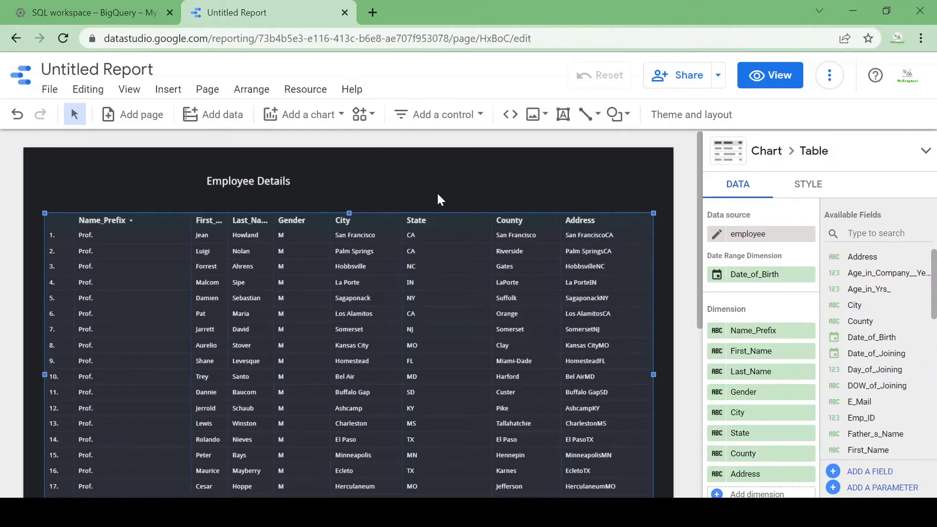
- Add a drop-down list control above the County and Address columns, level with the Employee Details title
{"action": "left_click", "coordinate": [436, 126]}
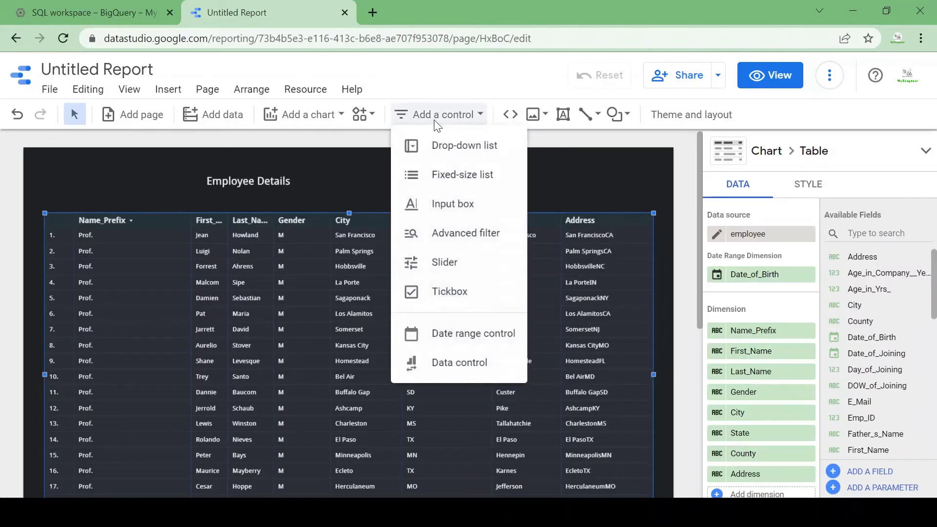
{"action": "left_click", "coordinate": [450, 145]}
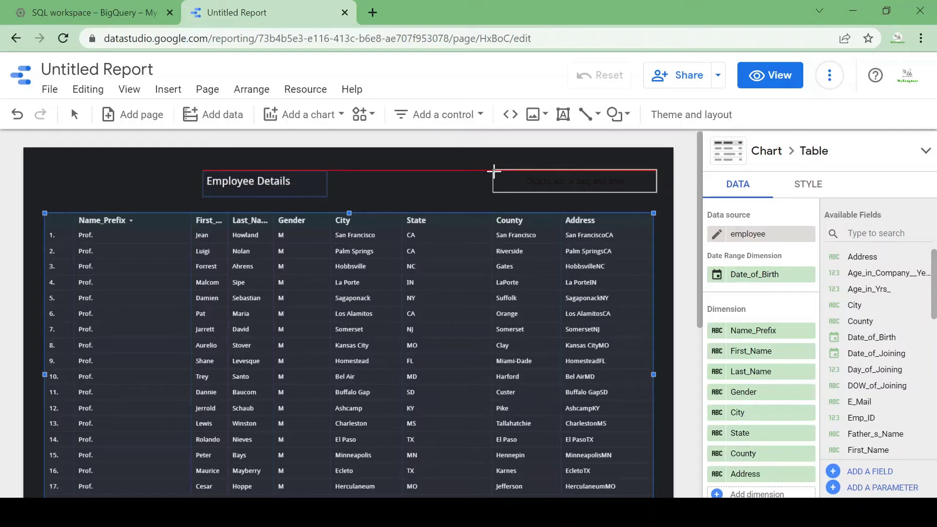
{"action": "left_click", "coordinate": [494, 171]}
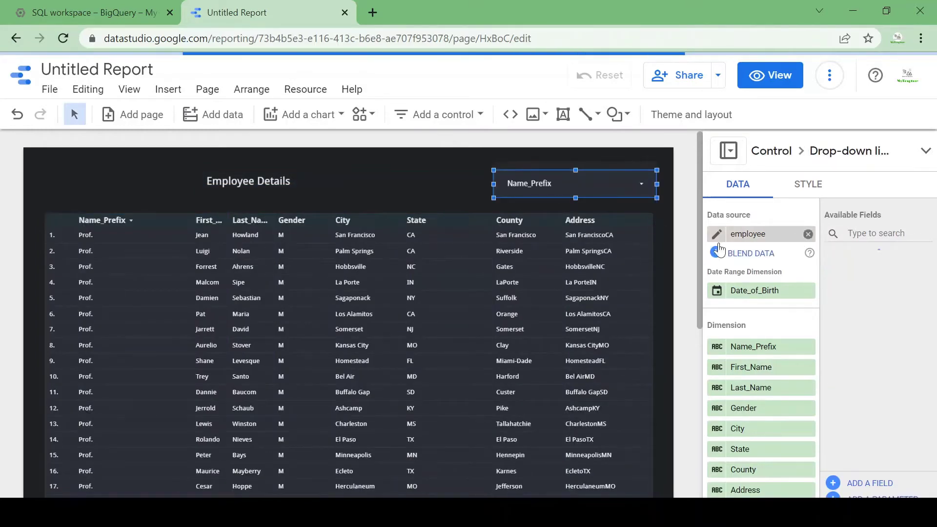
- Deselect all Name_Prefix values in the drop-down list and set its control field to Gender
{"action": "left_click", "coordinate": [593, 189]}
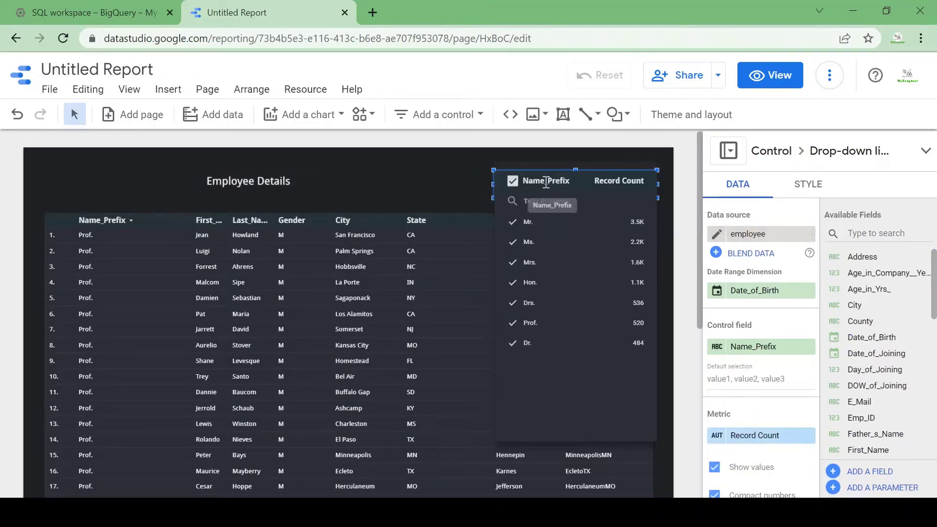
{"action": "left_click", "coordinate": [511, 183]}
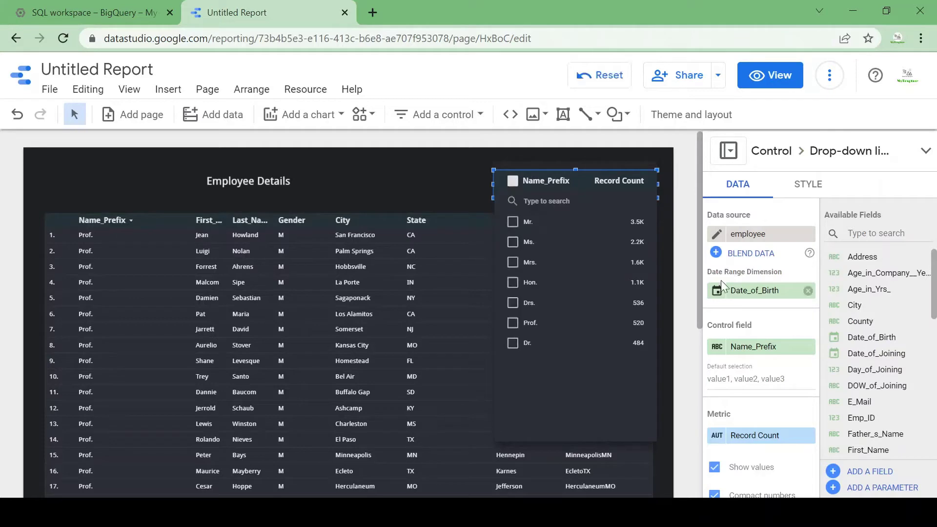
{"action": "left_click", "coordinate": [754, 348]}
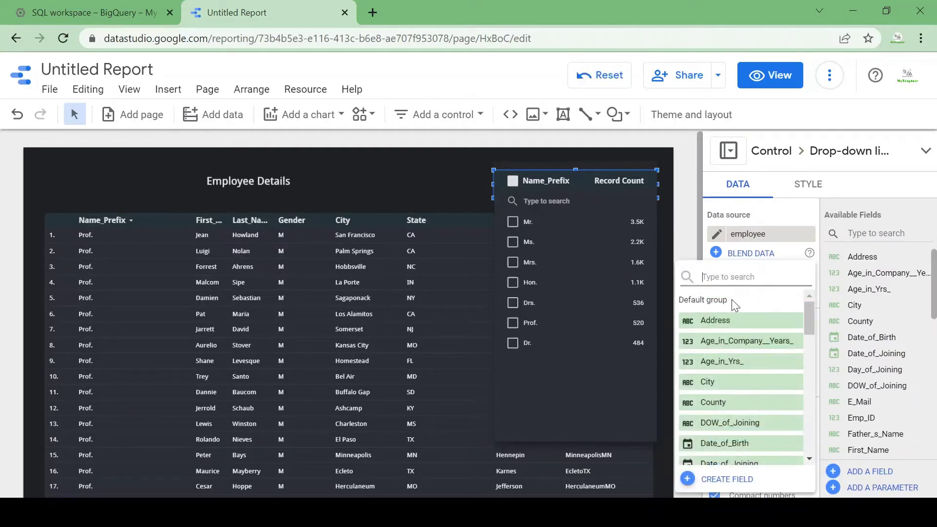
{"action": "type", "text": "ge"}
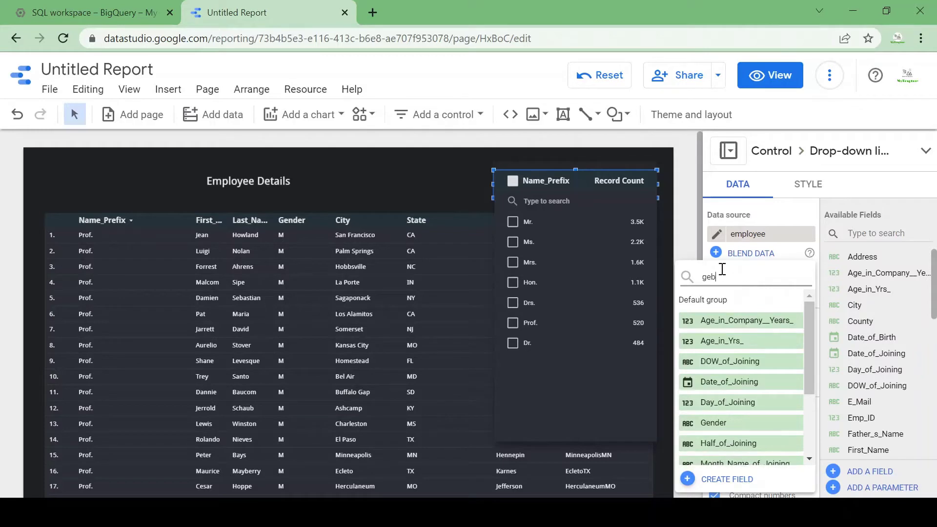
{"action": "type", "text": "n"}
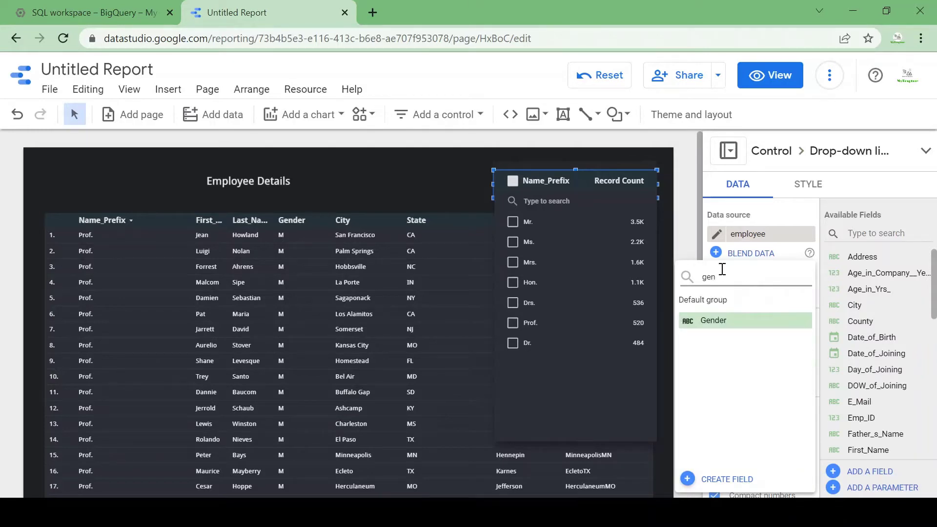
{"action": "left_click", "coordinate": [725, 320]}
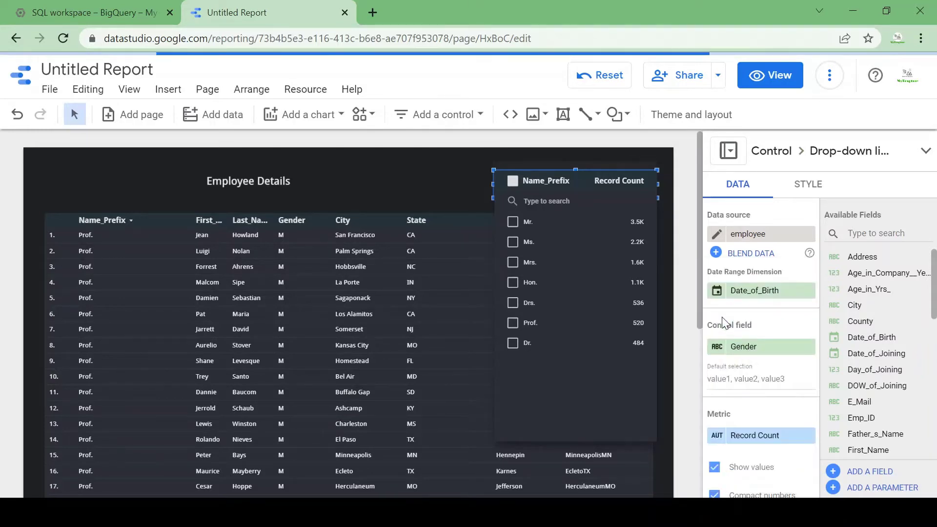
{"action": "left_click", "coordinate": [434, 183]}
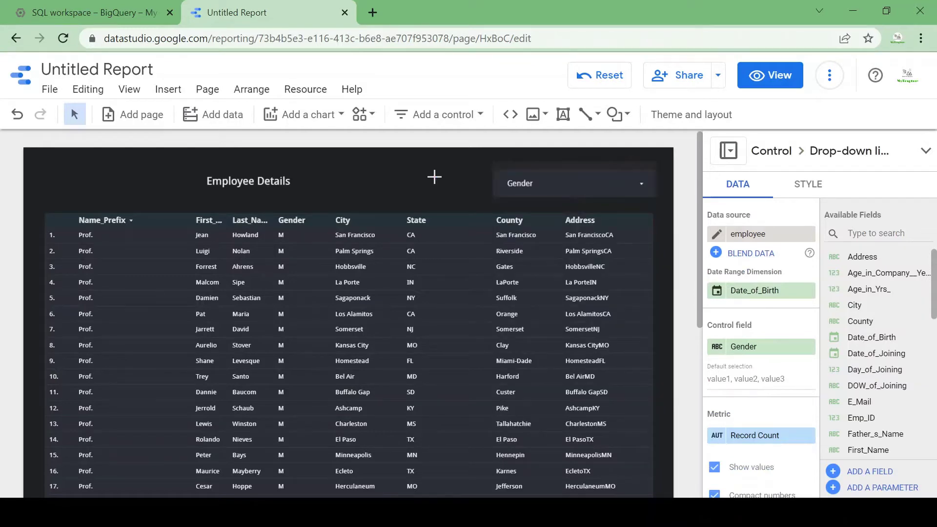
- Add an advanced filter control between the Employee Details title and the Gender drop-down list
{"action": "left_click", "coordinate": [430, 114]}
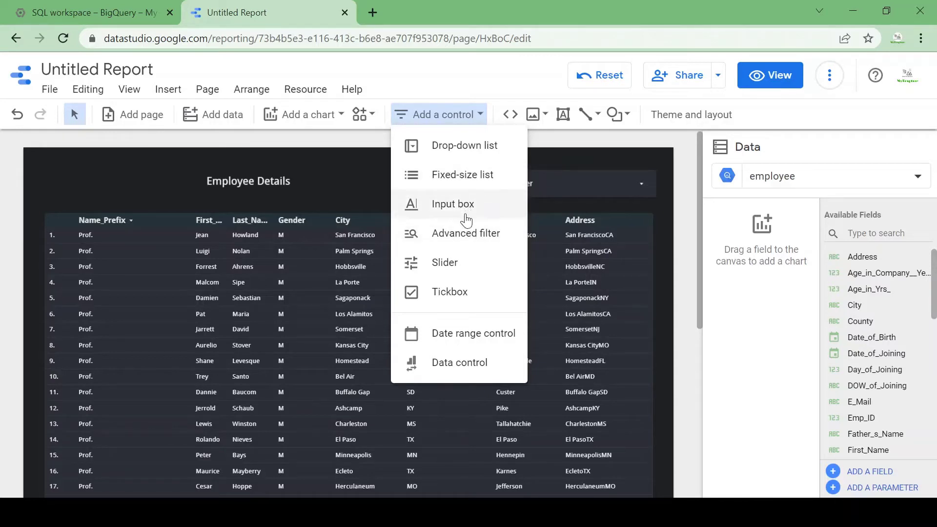
{"action": "left_click", "coordinate": [464, 233]}
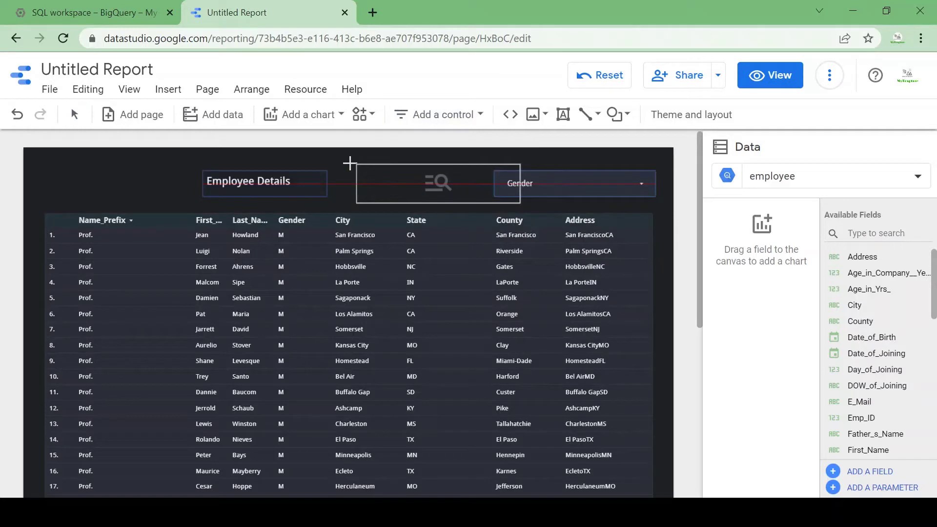
{"action": "left_click", "coordinate": [331, 159]}
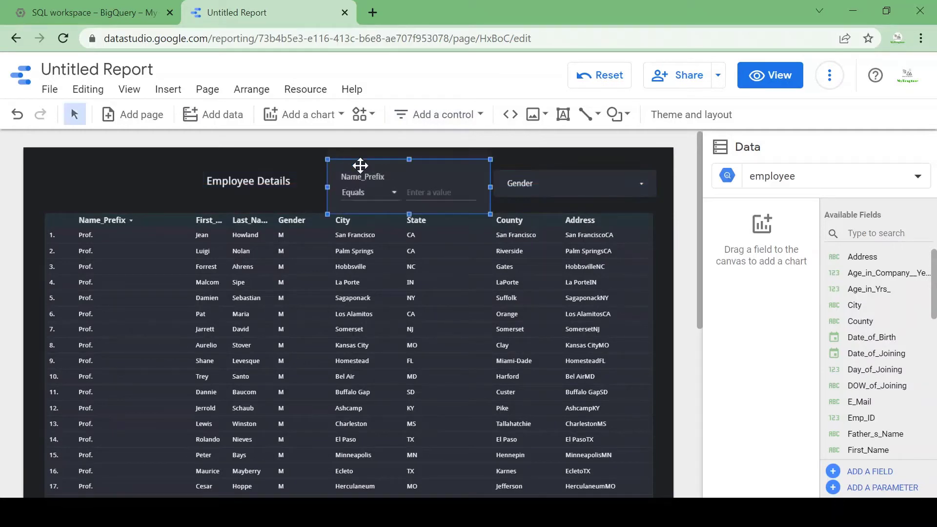
- Move the Employee Details title toward the report page's upper-left corner and shift the advanced filter slightly upward
{"action": "left_click", "coordinate": [255, 176]}
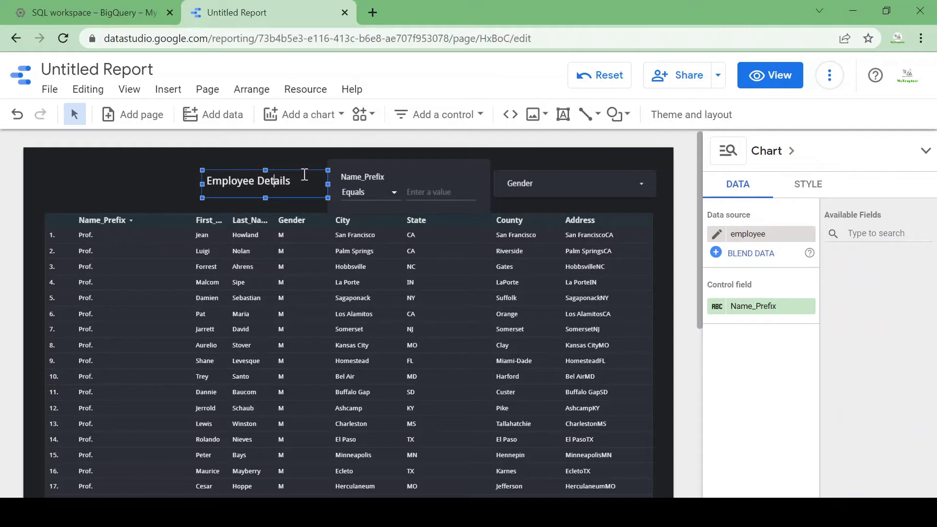
{"action": "left_click_drag", "start_coordinate": [301, 171], "coordinate": [207, 157]}
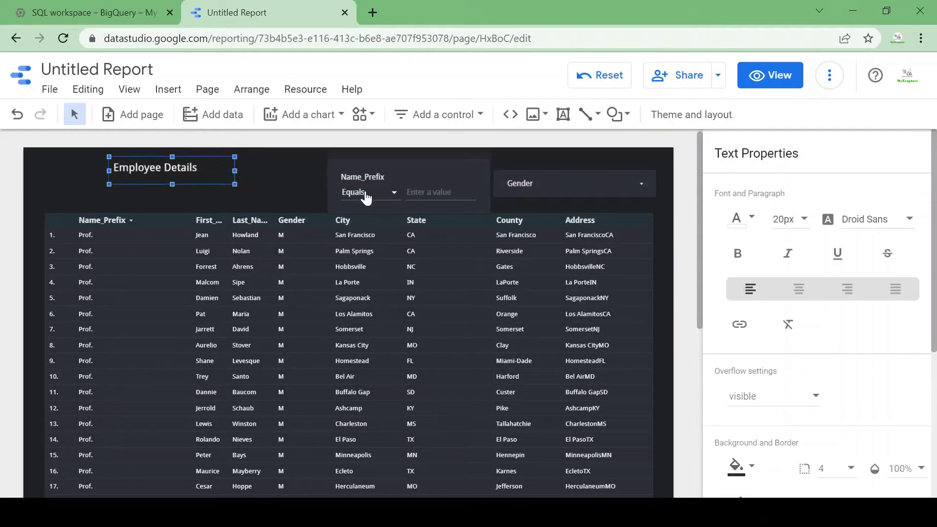
{"action": "left_click_drag", "start_coordinate": [399, 168], "coordinate": [397, 160]}
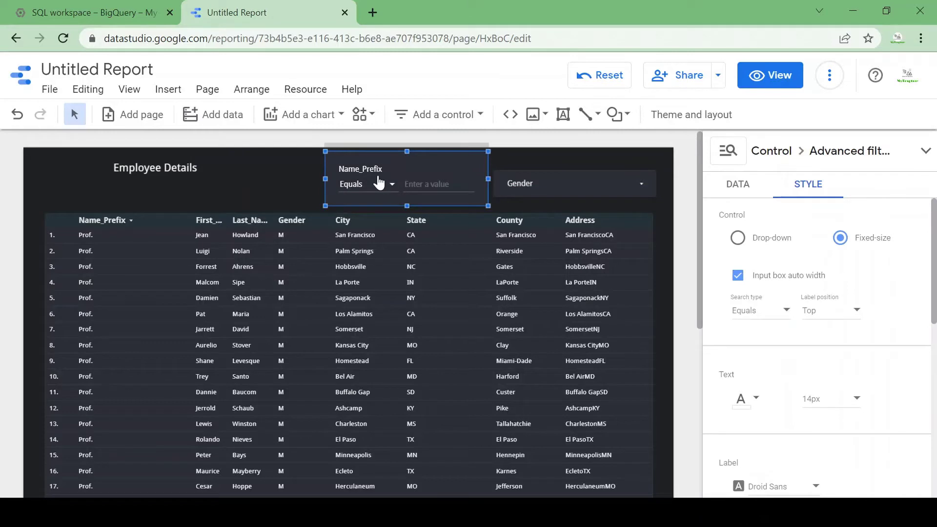
- Check the advanced filter's search operators, keep Equals, and set its control field to First_Name
{"action": "left_click", "coordinate": [378, 179]}
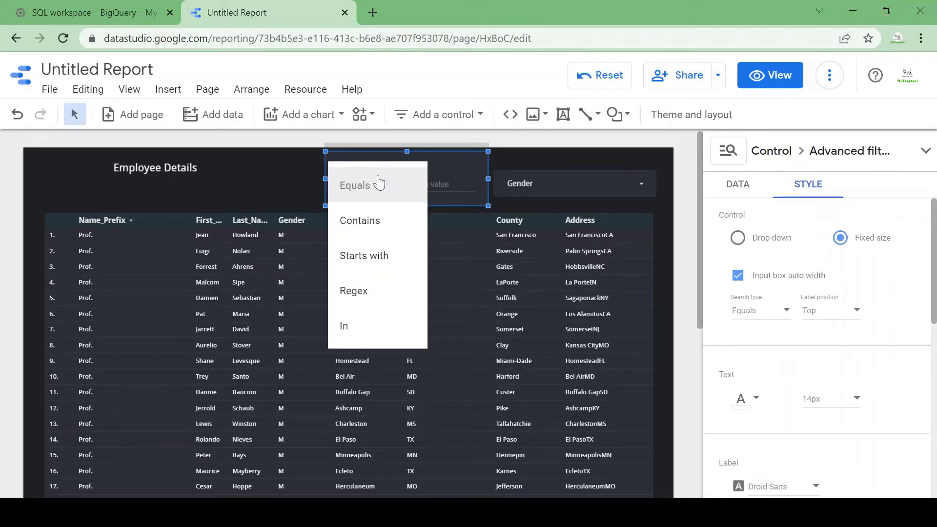
{"action": "left_click", "coordinate": [448, 165]}
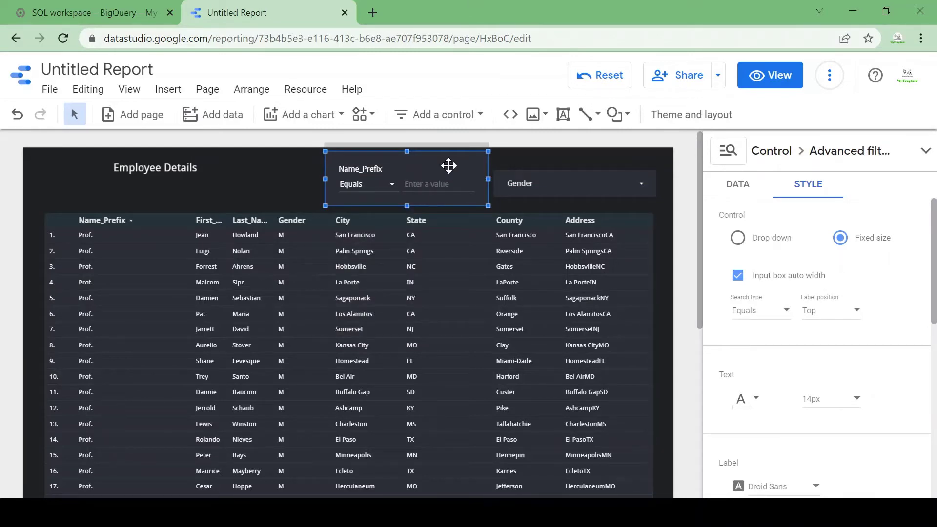
{"action": "left_click", "coordinate": [744, 192]}
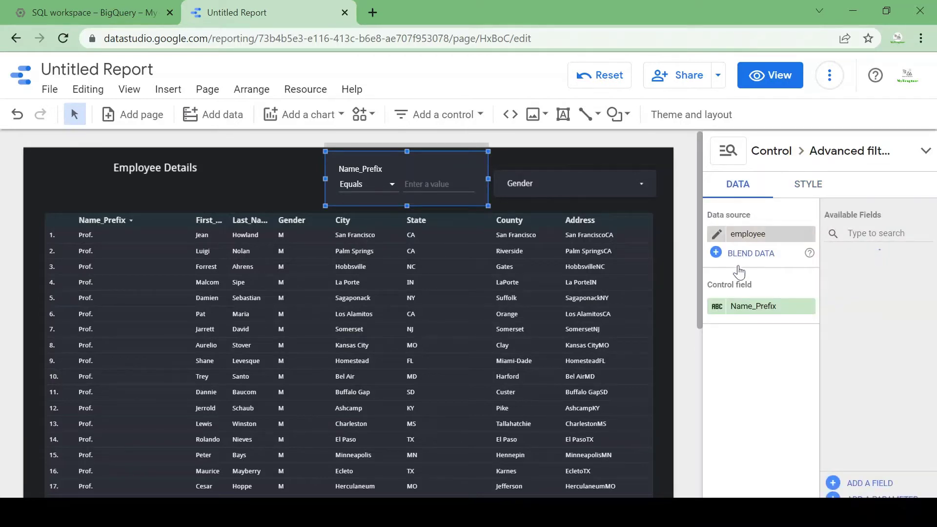
{"action": "left_click", "coordinate": [746, 317]}
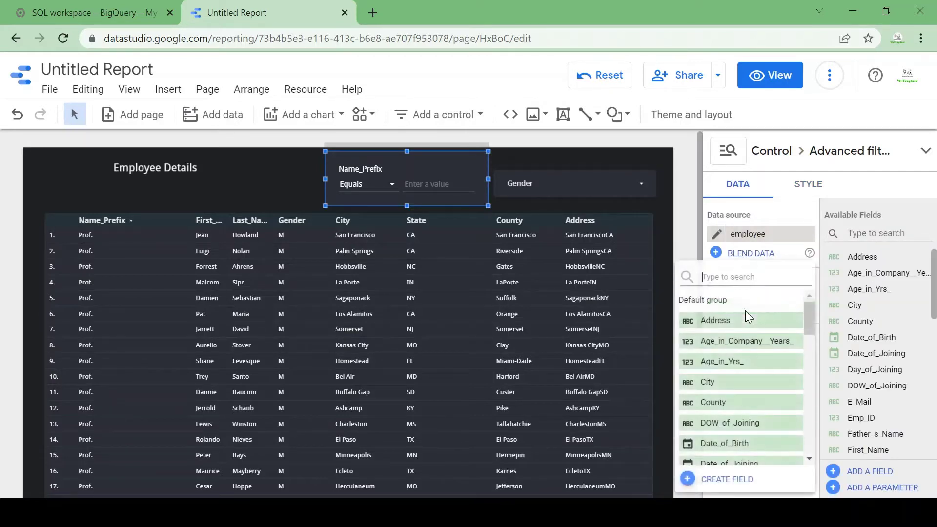
{"action": "type", "text": "nam"}
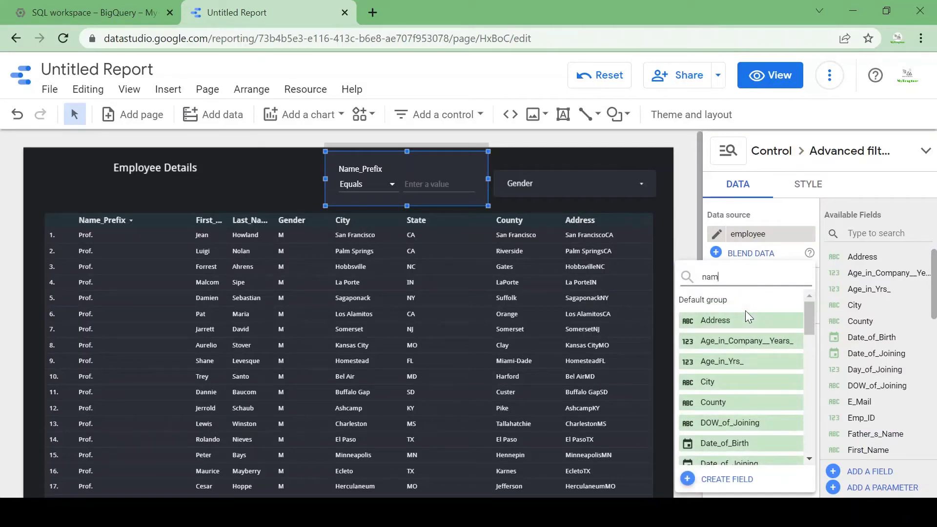
{"action": "type", "text": "e"}
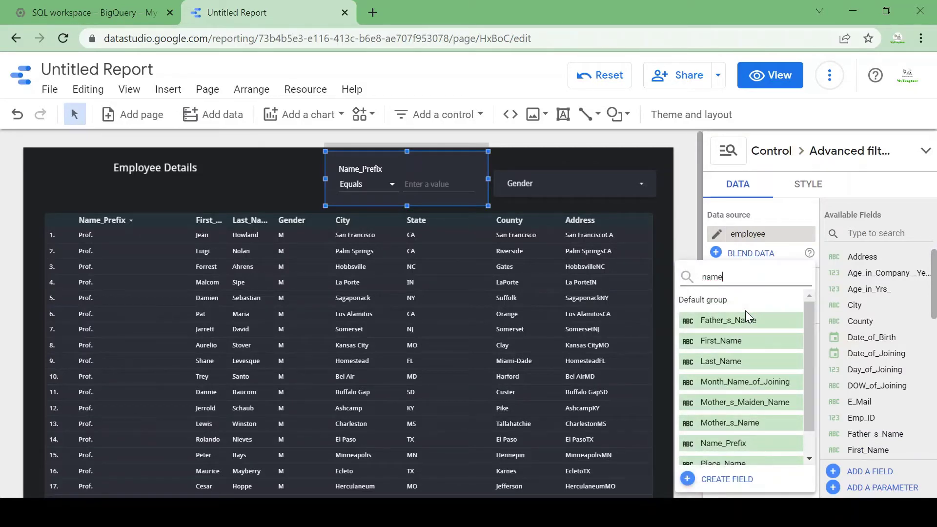
{"action": "left_click", "coordinate": [738, 341]}
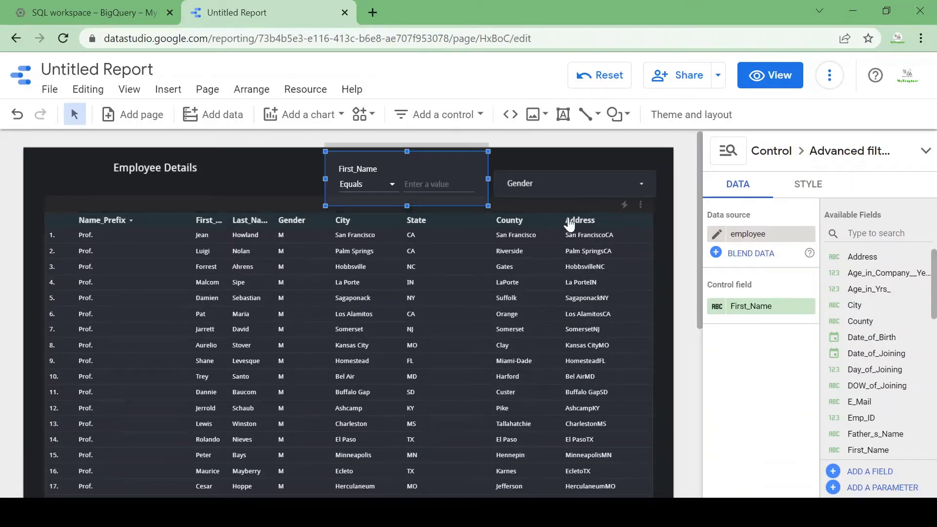
{"action": "left_click", "coordinate": [289, 174]}
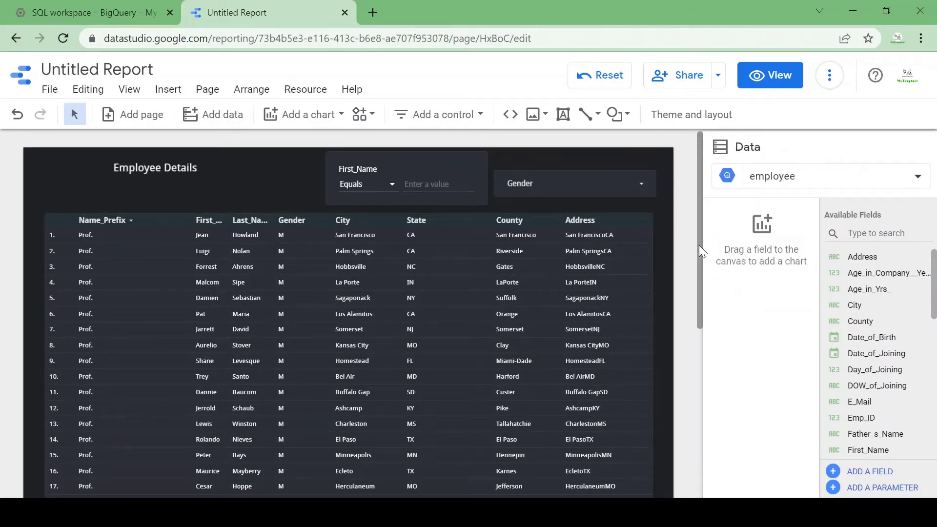
- Add a scorecard with a total between the Employee Details title and the First_Name filter
{"action": "scroll", "coordinate": [700, 245], "scroll_direction": "down", "scroll_amount": 1}
{"action": "scroll", "coordinate": [706, 276], "scroll_direction": "up", "scroll_amount": 1}
{"action": "left_click", "coordinate": [448, 301]}
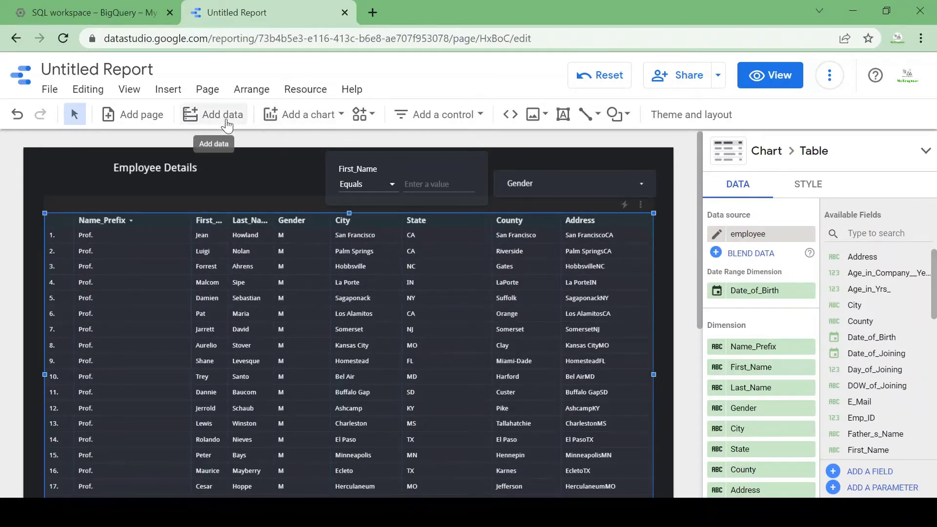
{"action": "left_click", "coordinate": [311, 118]}
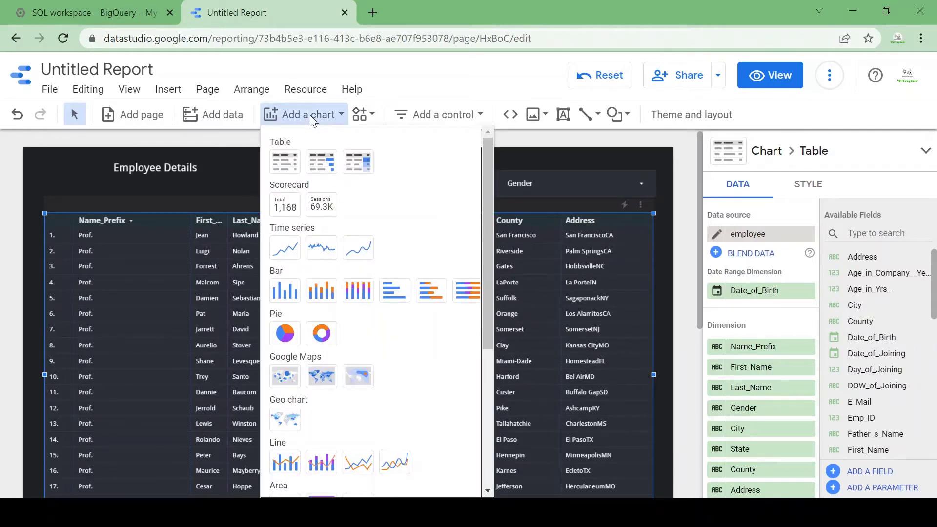
{"action": "left_click", "coordinate": [288, 205]}
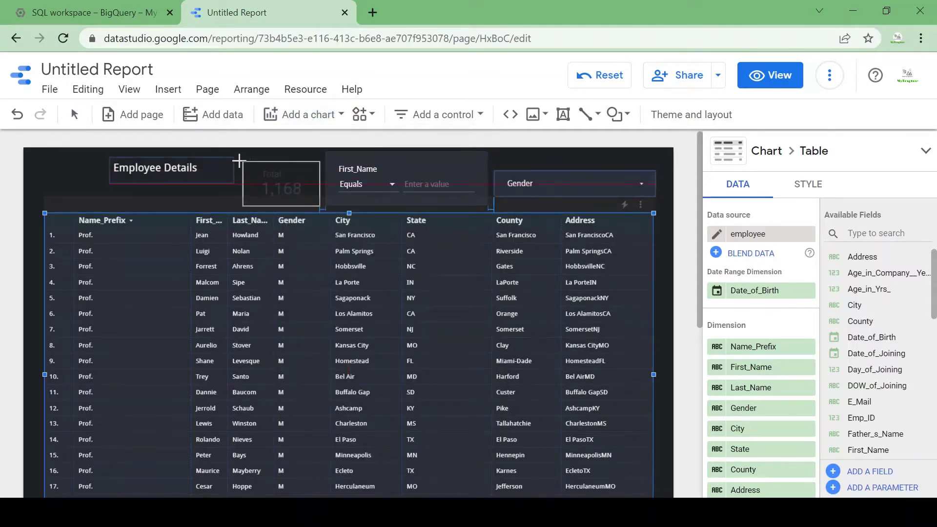
{"action": "left_click", "coordinate": [243, 155]}
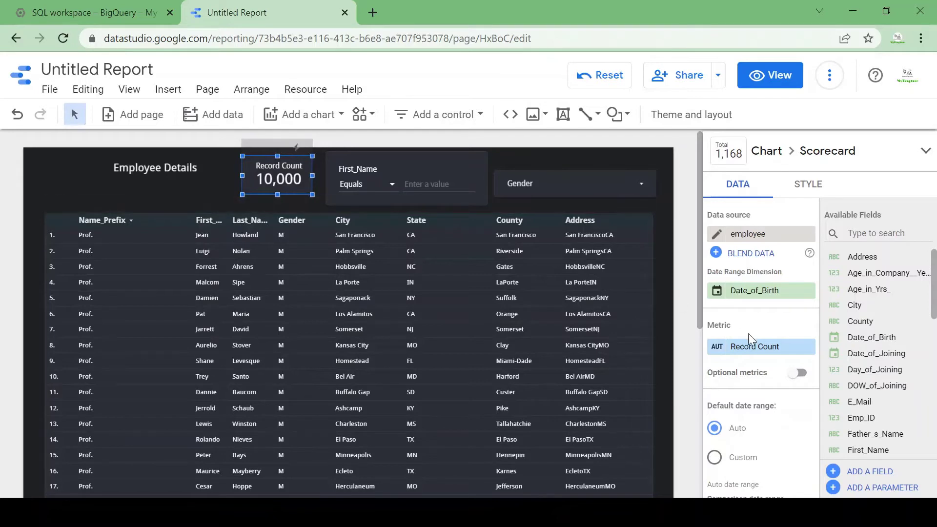
- Rename the scorecard's Record Count metric as Total Employee
{"action": "left_click", "coordinate": [718, 350]}
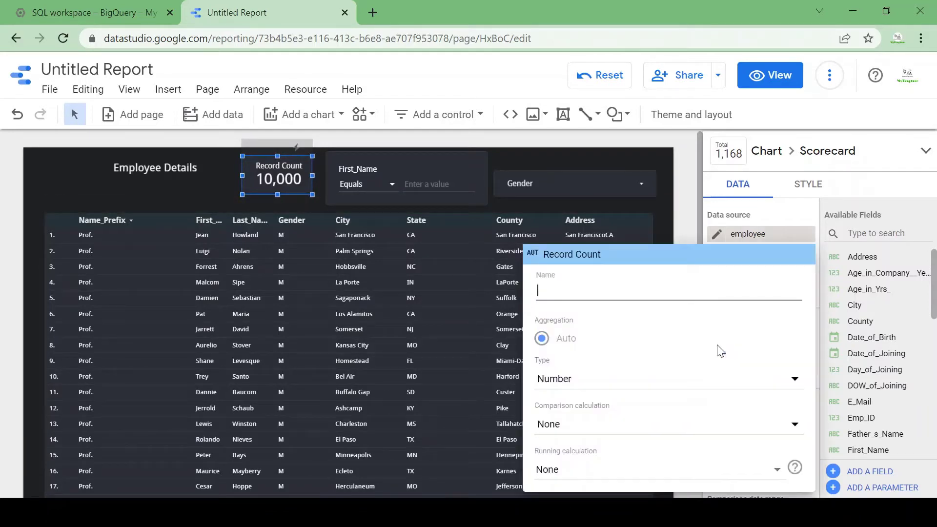
{"action": "type", "text": "Em"}
{"action": "key", "text": "BackSpace"}
{"action": "key", "text": "BackSpace"}
{"action": "type", "text": "Total "}
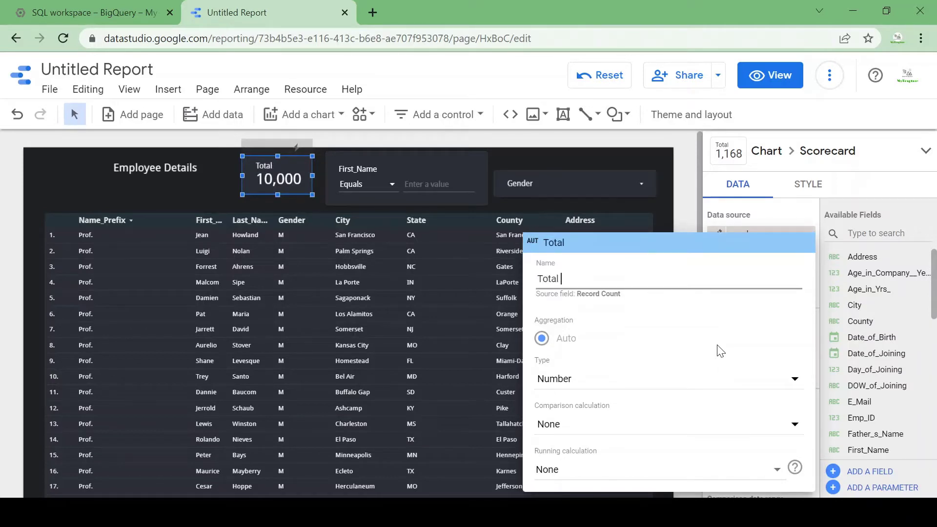
{"action": "type", "text": "Employee"}
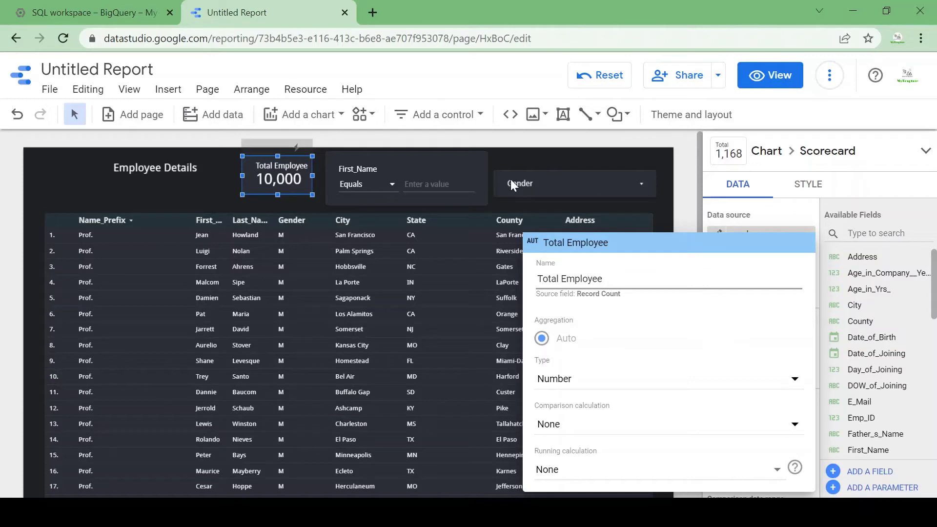
{"action": "left_click", "coordinate": [526, 155]}
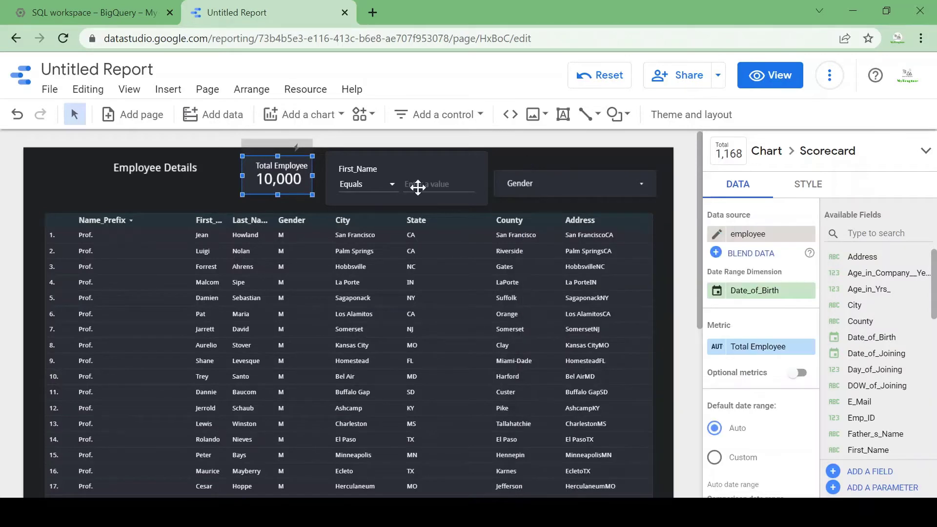
{"action": "left_click", "coordinate": [194, 191]}
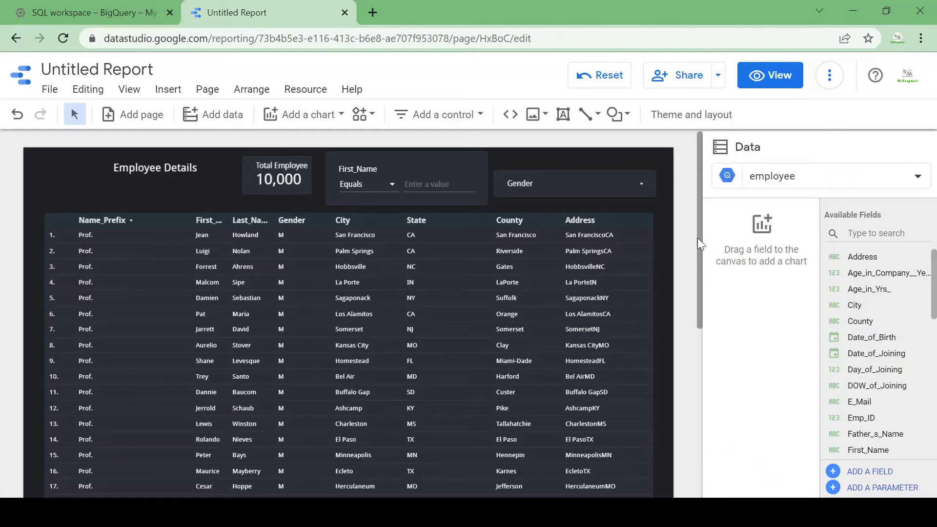
- Add a second page to the report, revisit page 1, and return to the empty page 2
{"action": "scroll", "coordinate": [696, 263], "scroll_direction": "down", "scroll_amount": 3}
{"action": "scroll", "coordinate": [691, 333], "scroll_direction": "up", "scroll_amount": 3}
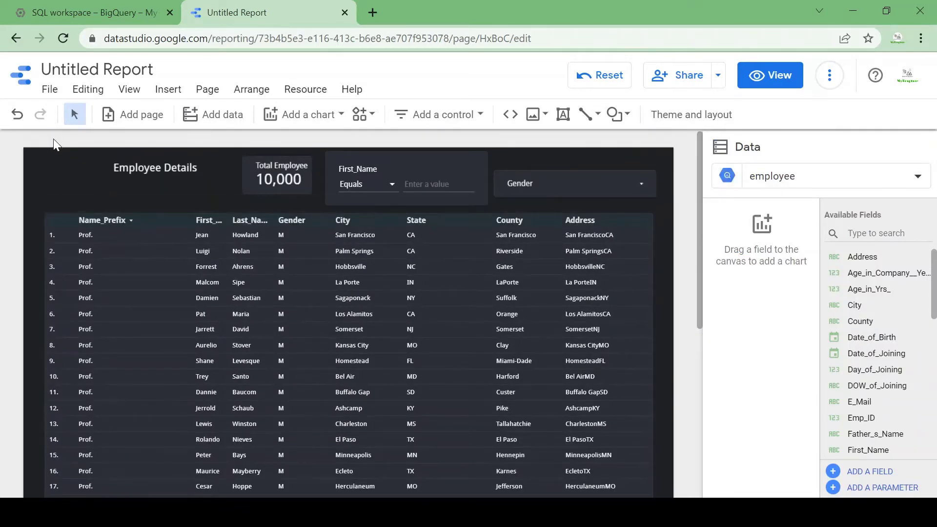
{"action": "left_click", "coordinate": [132, 113]}
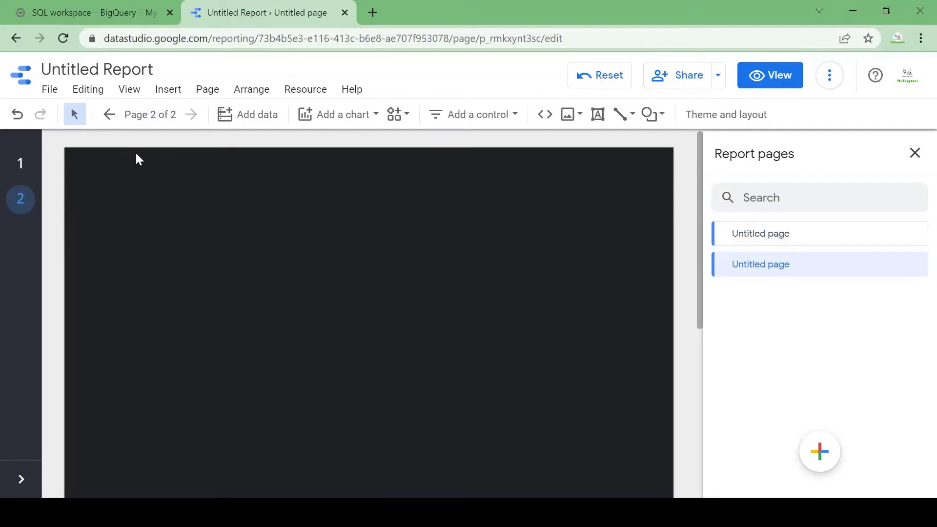
{"action": "left_click", "coordinate": [20, 165]}
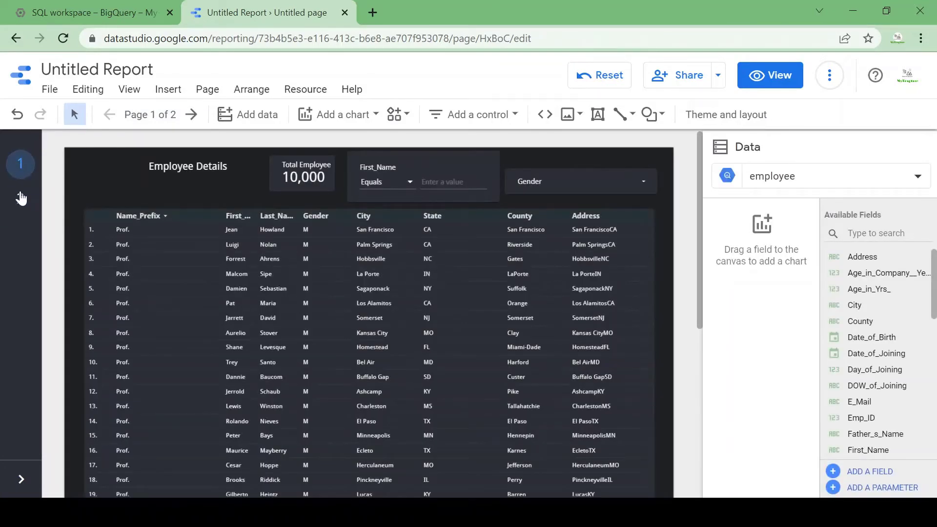
{"action": "left_click", "coordinate": [21, 199]}
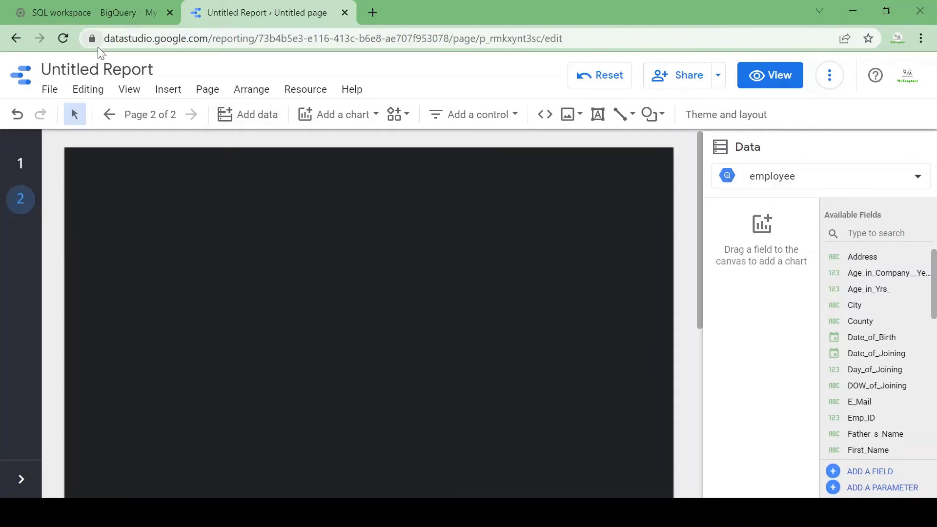
{"action": "left_click", "coordinate": [112, 70]}
- Add a text box reading Employee Summary near the top of page 2
{"action": "left_click", "coordinate": [598, 115]}
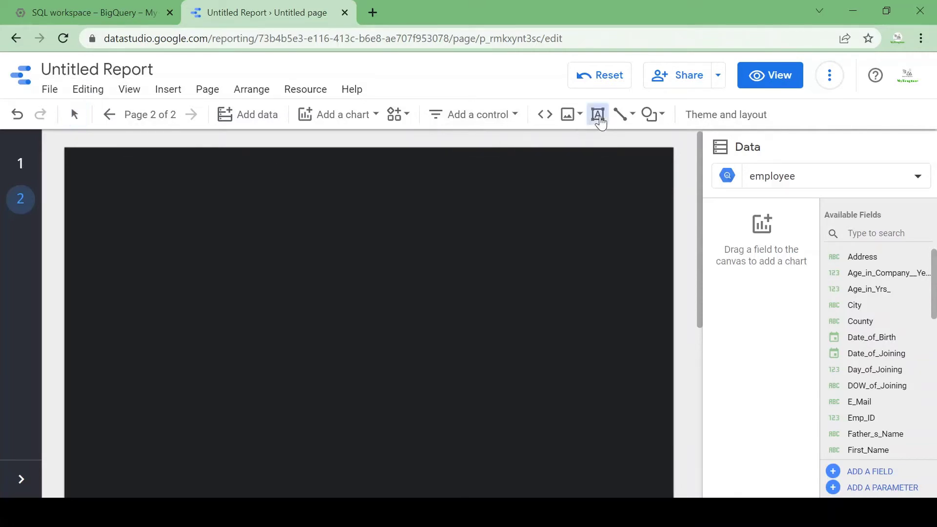
{"action": "left_click", "coordinate": [243, 166]}
{"action": "type", "text": "Employee Summary"}
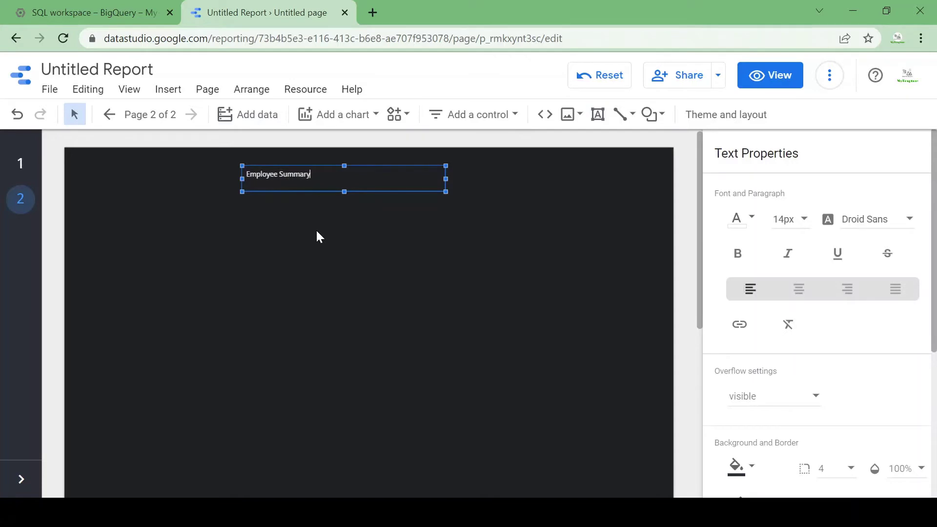
{"action": "left_click", "coordinate": [317, 231]}
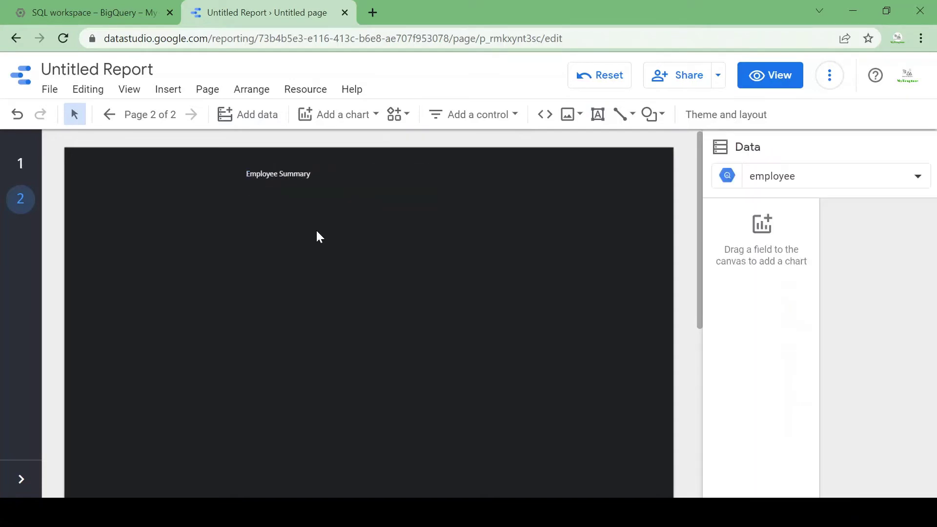
- Set the font size of the whole Employee Summary title to 20px
{"action": "left_click", "coordinate": [293, 175]}
{"action": "triple_click", "coordinate": [293, 175]}
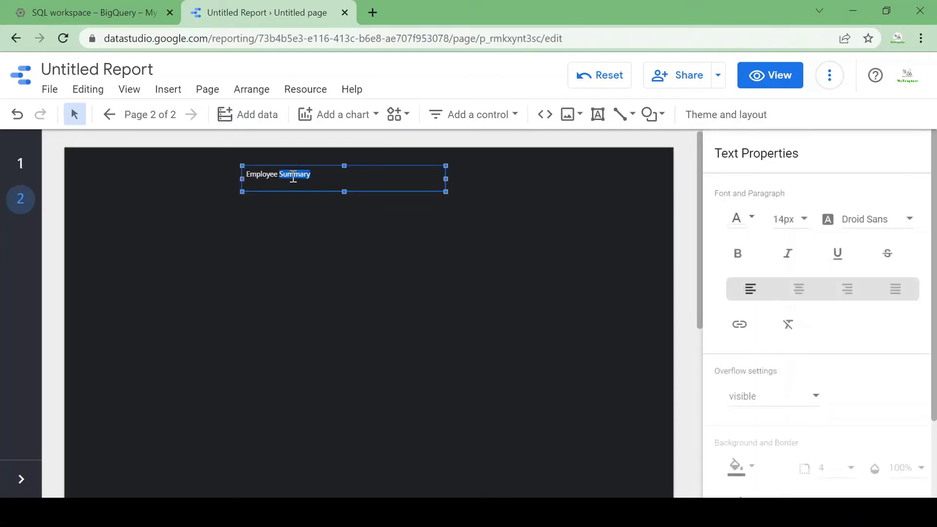
{"action": "left_click", "coordinate": [781, 229]}
{"action": "left_click", "coordinate": [797, 326]}
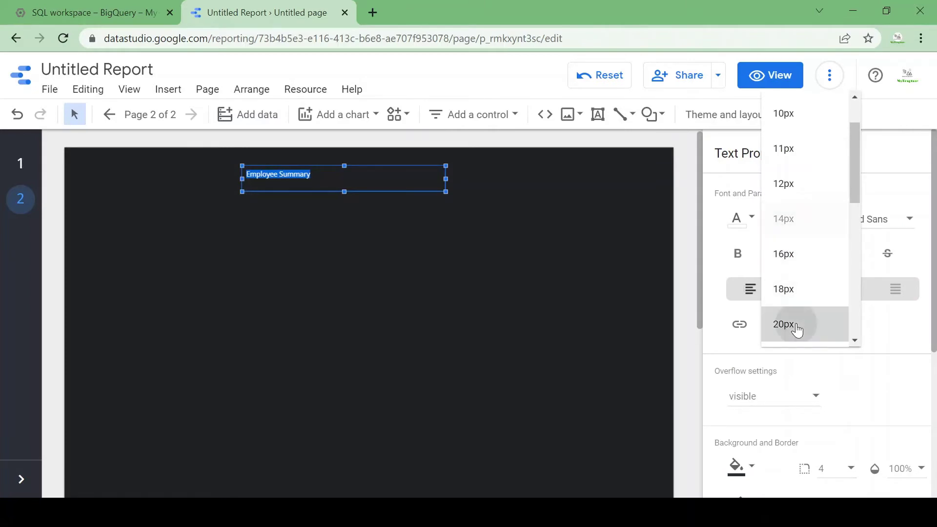
{"action": "left_click", "coordinate": [399, 245]}
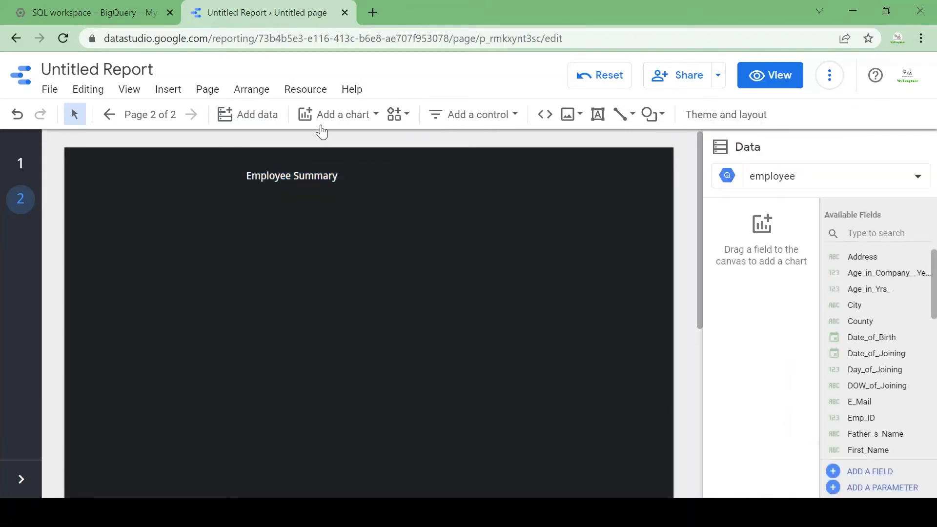
- Add a column chart below and to the left of the Employee Summary title, with County as its dimension
{"action": "left_click", "coordinate": [321, 123]}
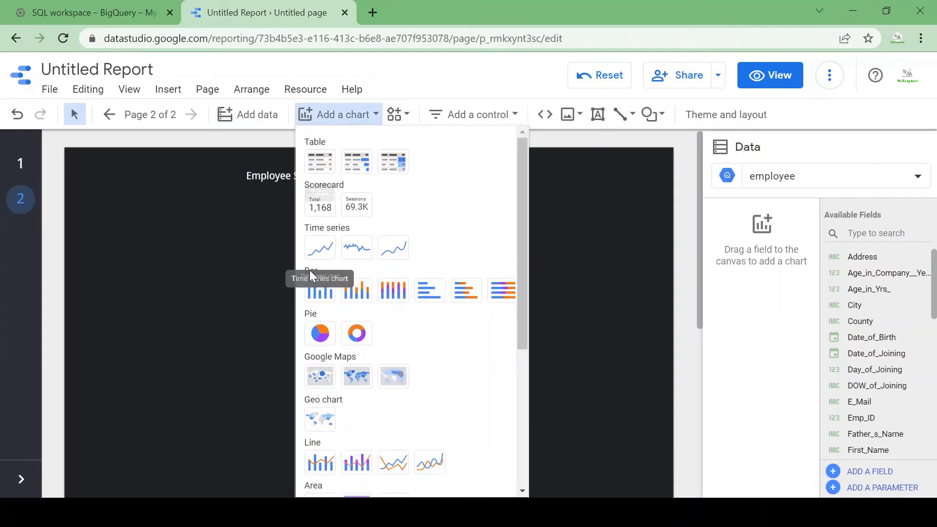
{"action": "left_click", "coordinate": [326, 291]}
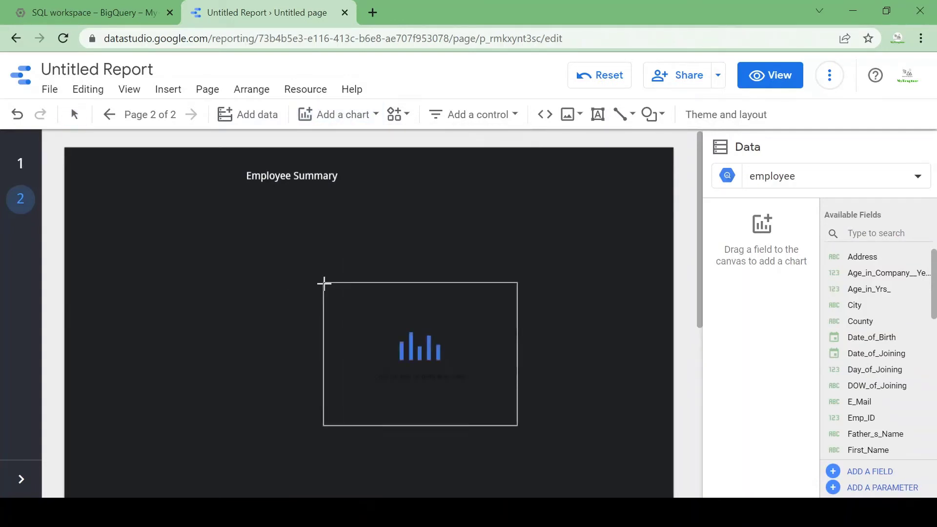
{"action": "left_click", "coordinate": [100, 247]}
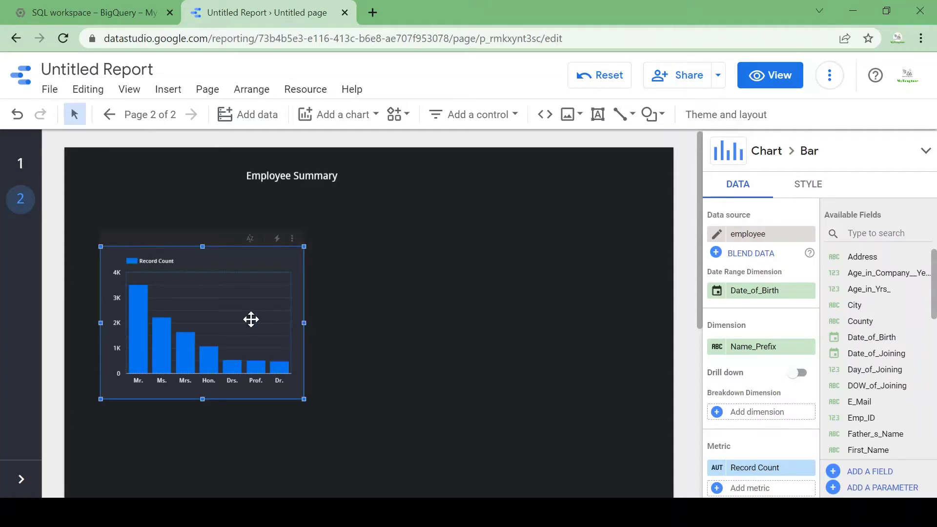
{"action": "left_click", "coordinate": [764, 351]}
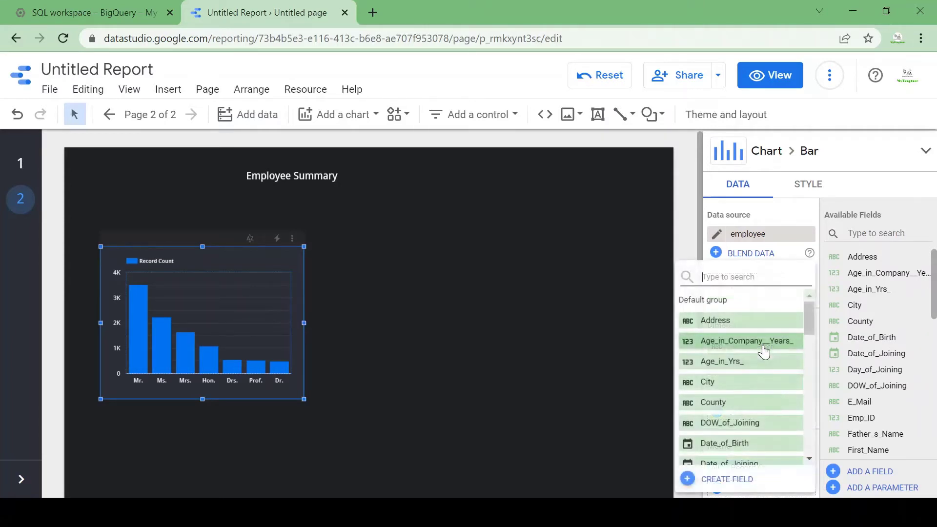
{"action": "left_click", "coordinate": [725, 403]}
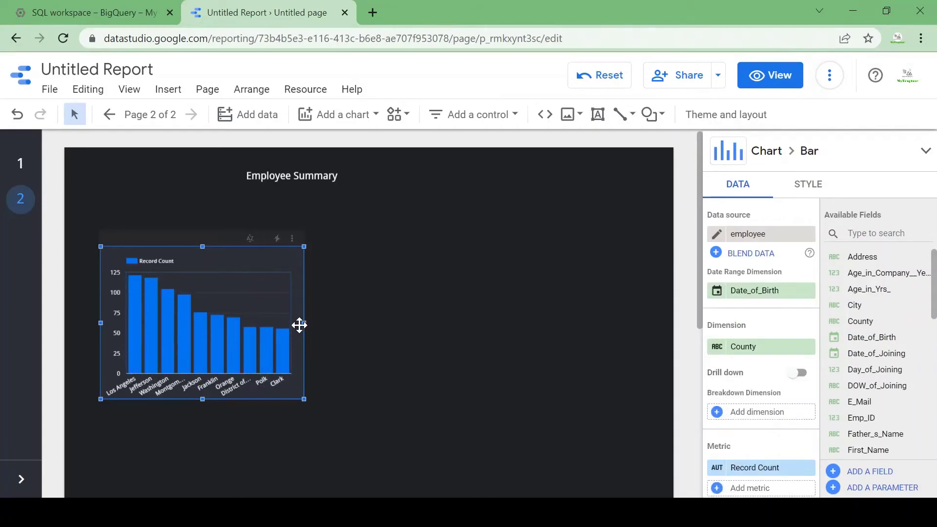
- Widen the County column chart across most of the page and show data labels on its bars
{"action": "left_click_drag", "start_coordinate": [304, 324], "coordinate": [590, 337]}
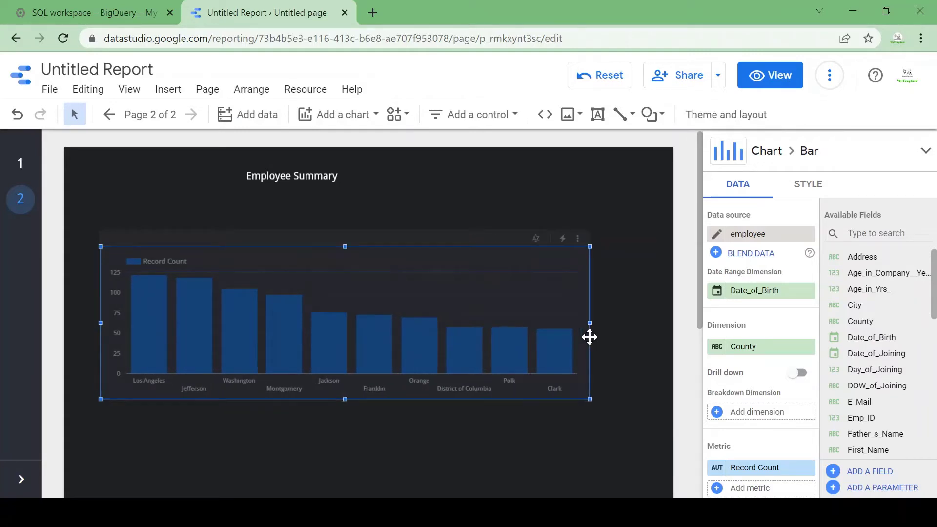
{"action": "left_click", "coordinate": [485, 428]}
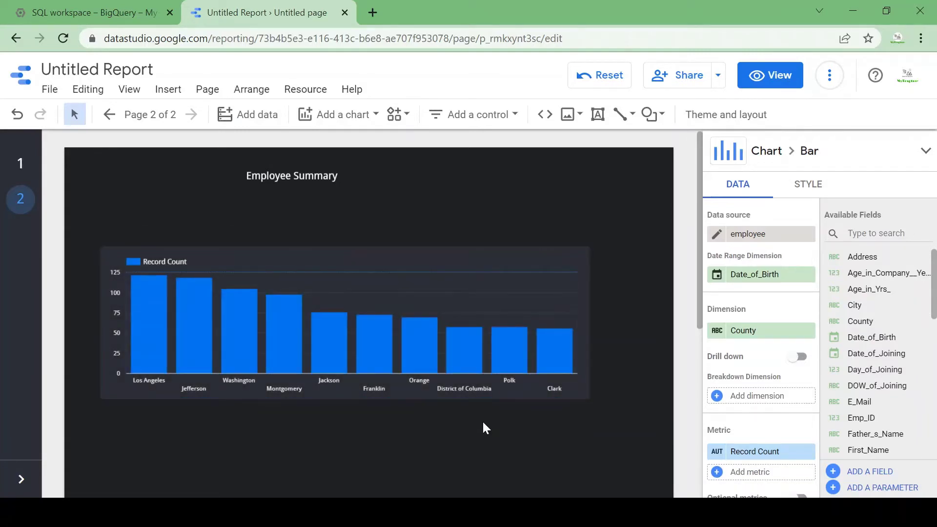
{"action": "left_click", "coordinate": [506, 341]}
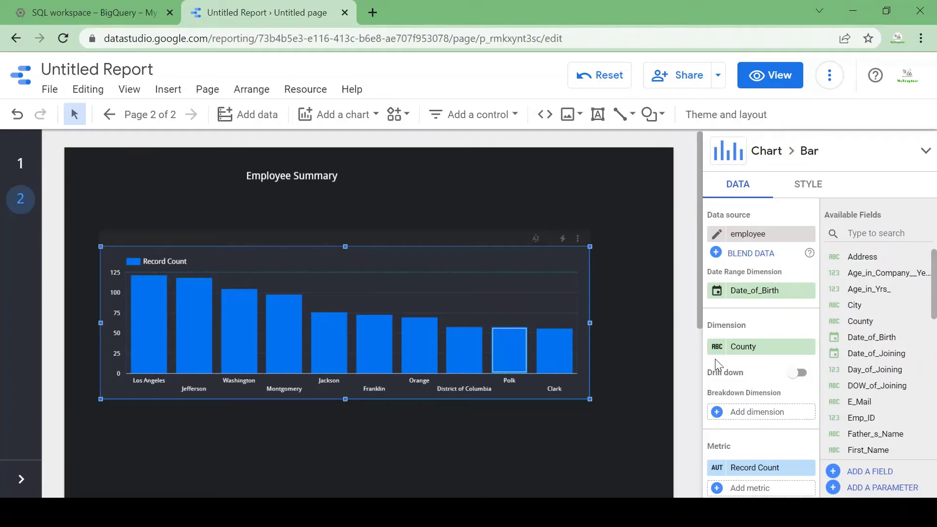
{"action": "left_click", "coordinate": [806, 190]}
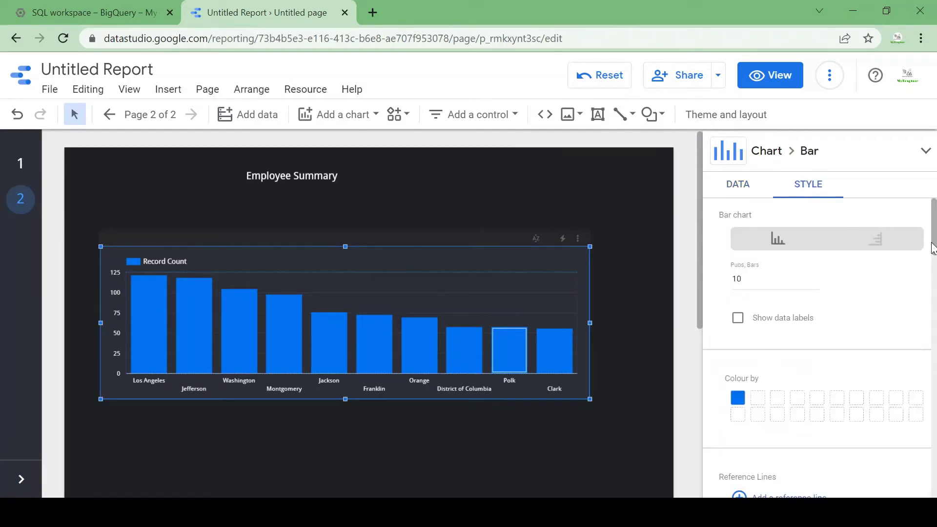
{"action": "left_click_drag", "start_coordinate": [934, 244], "coordinate": [929, 214]}
{"action": "left_click", "coordinate": [738, 318]}
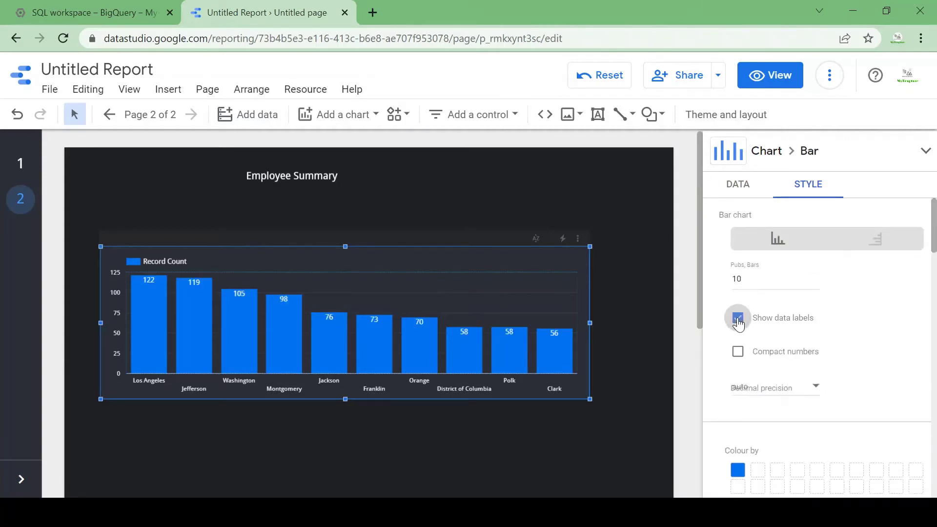
{"action": "mouse_move", "coordinate": [473, 334]}
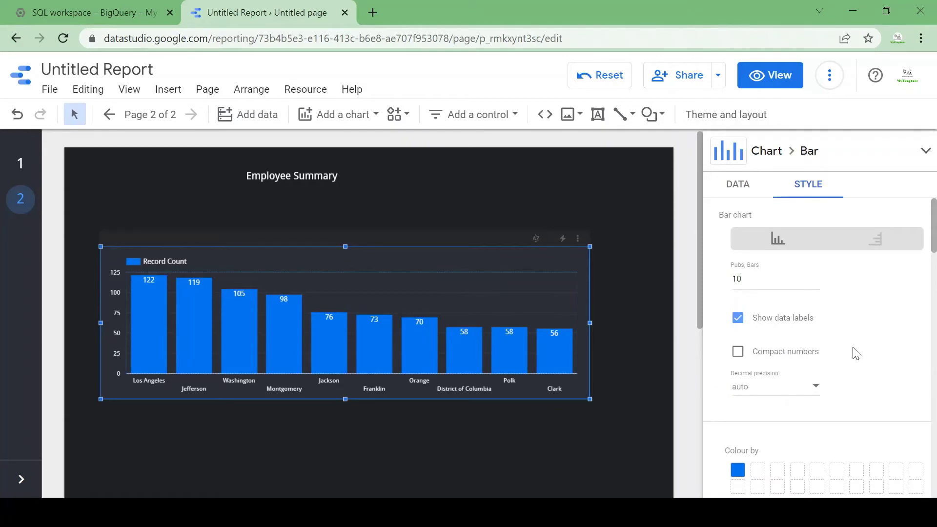
{"action": "left_click", "coordinate": [748, 192]}
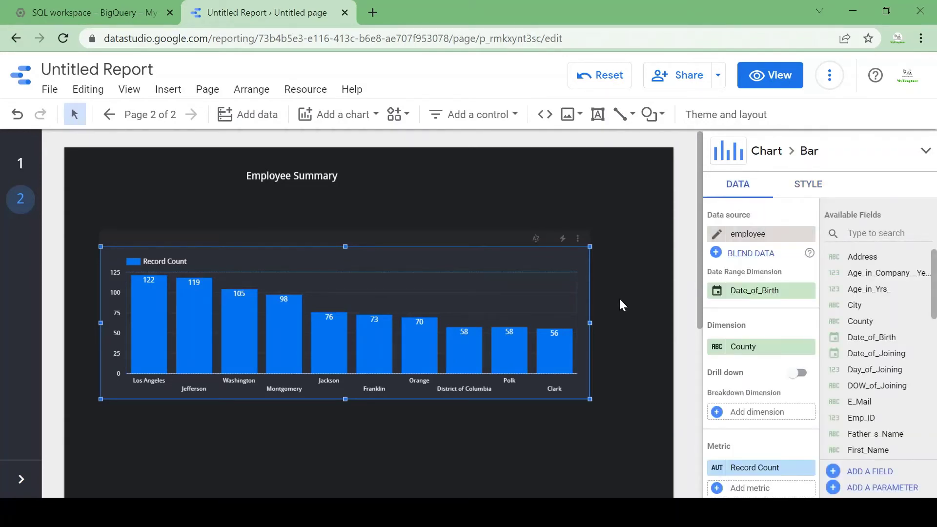
{"action": "scroll", "coordinate": [698, 303], "scroll_direction": "down", "scroll_amount": 1}
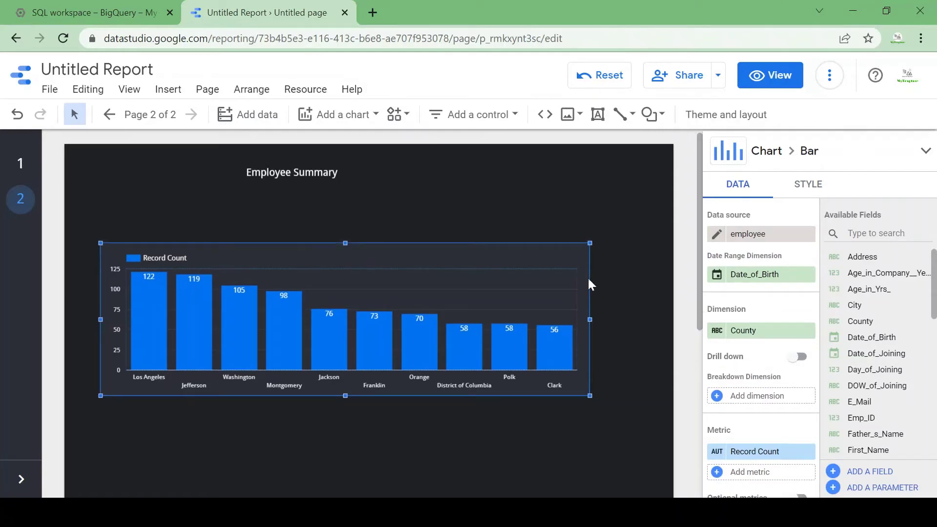
{"action": "left_click", "coordinate": [330, 122]}
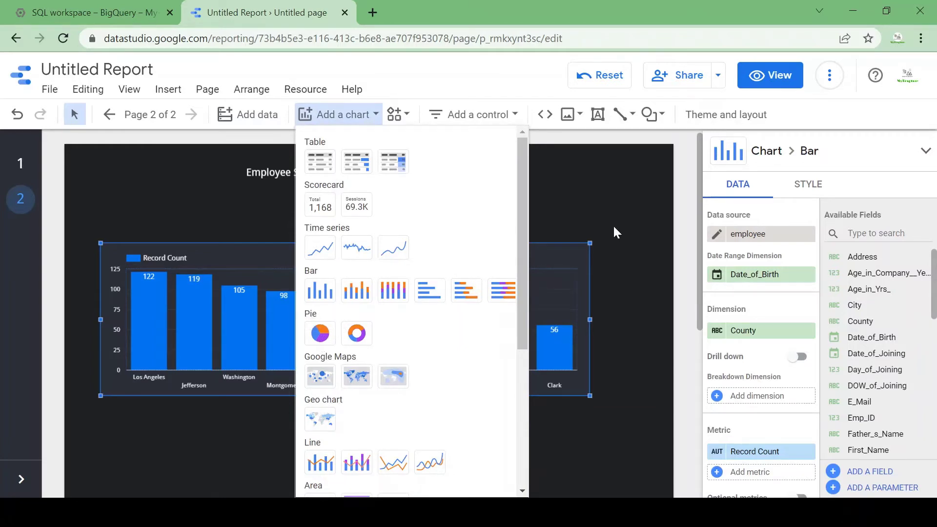
{"action": "left_click", "coordinate": [611, 208]}
{"action": "left_click", "coordinate": [425, 164]}
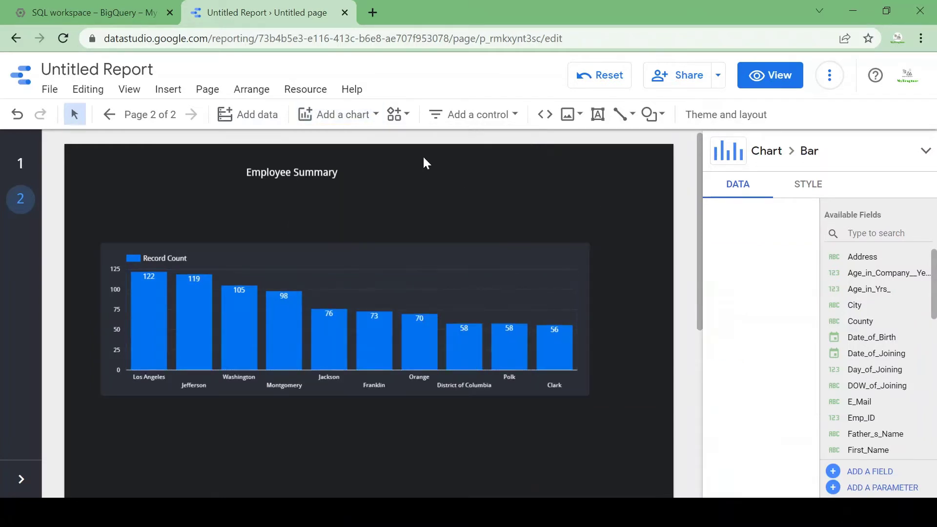
- Add a pie chart below the column chart, aligned with its left edge, and set its dimension to Gender
{"action": "left_click", "coordinate": [350, 121]}
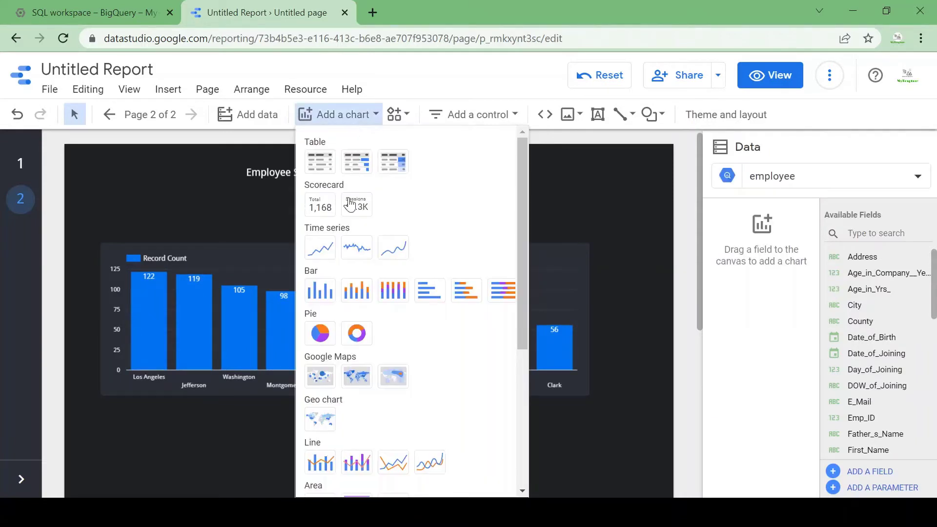
{"action": "left_click", "coordinate": [319, 335]}
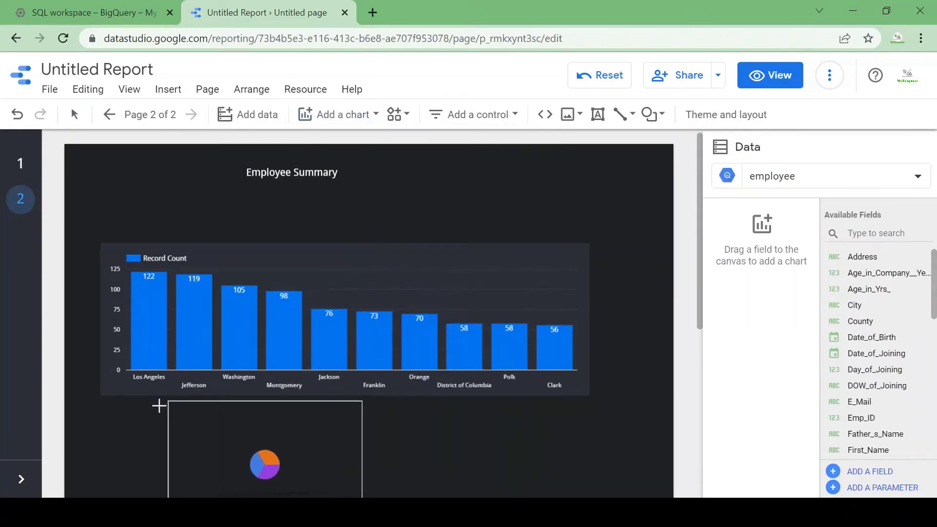
{"action": "left_click", "coordinate": [100, 411]}
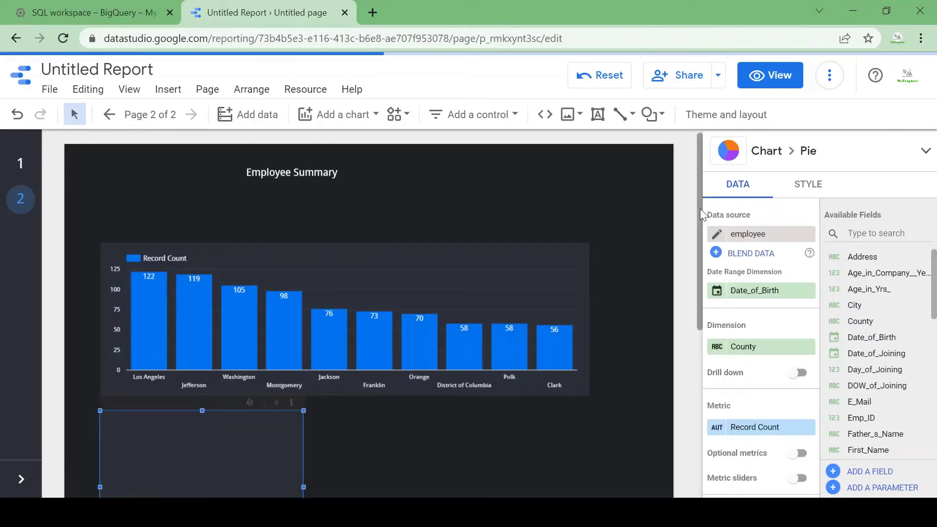
{"action": "left_click_drag", "start_coordinate": [700, 207], "coordinate": [705, 259]}
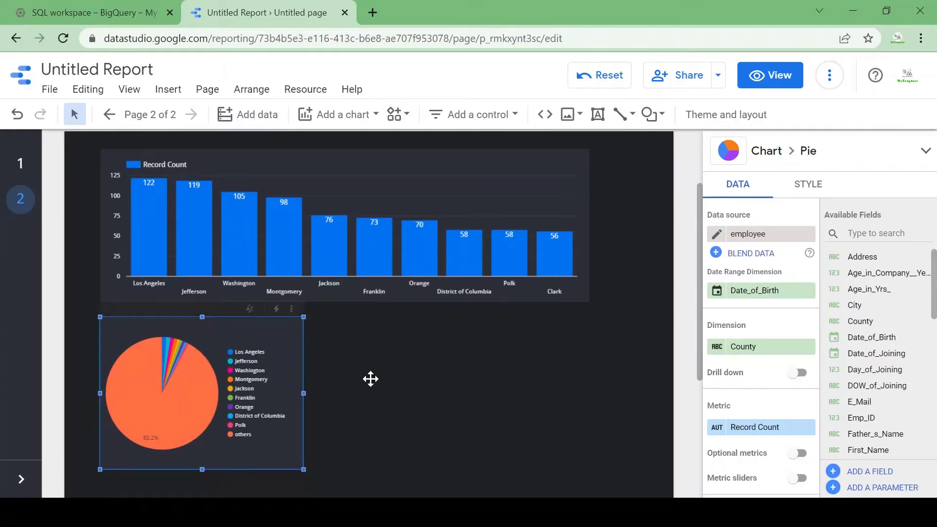
{"action": "left_click", "coordinate": [760, 347]}
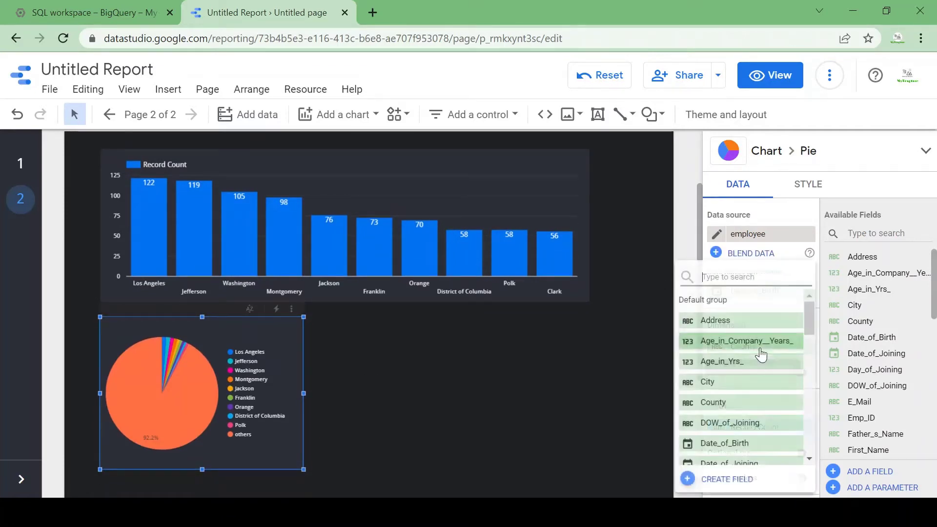
{"action": "type", "text": "gen"}
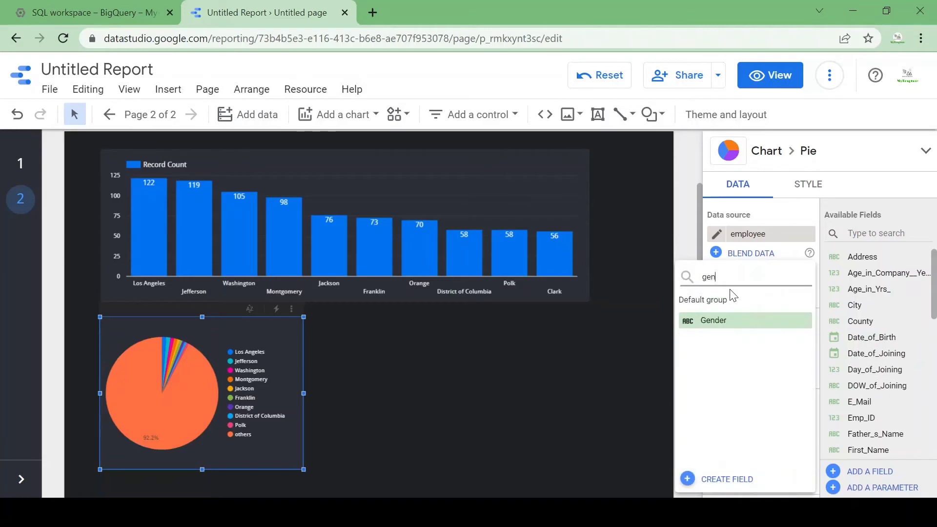
{"action": "left_click", "coordinate": [718, 324]}
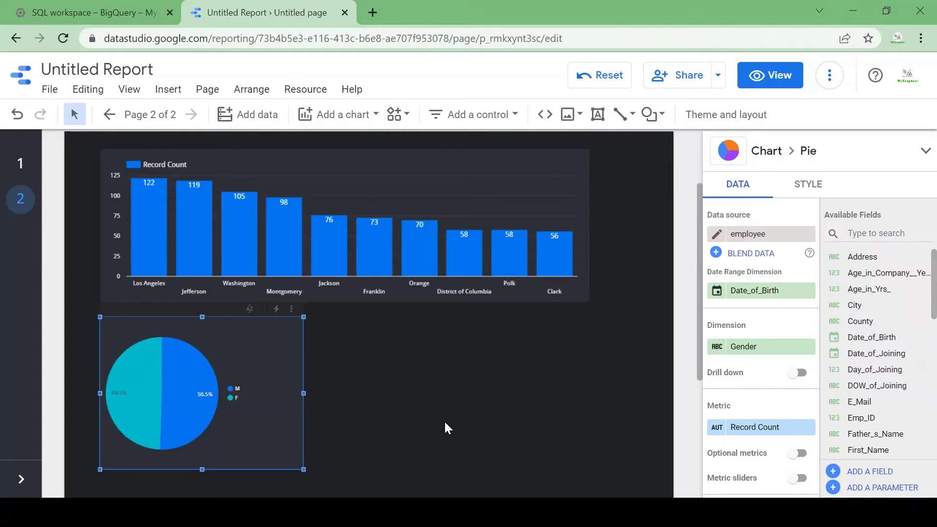
- Shrink the Gender pie chart from its lower-right corner to free space beside it
{"action": "left_click_drag", "start_coordinate": [304, 469], "coordinate": [270, 452]}
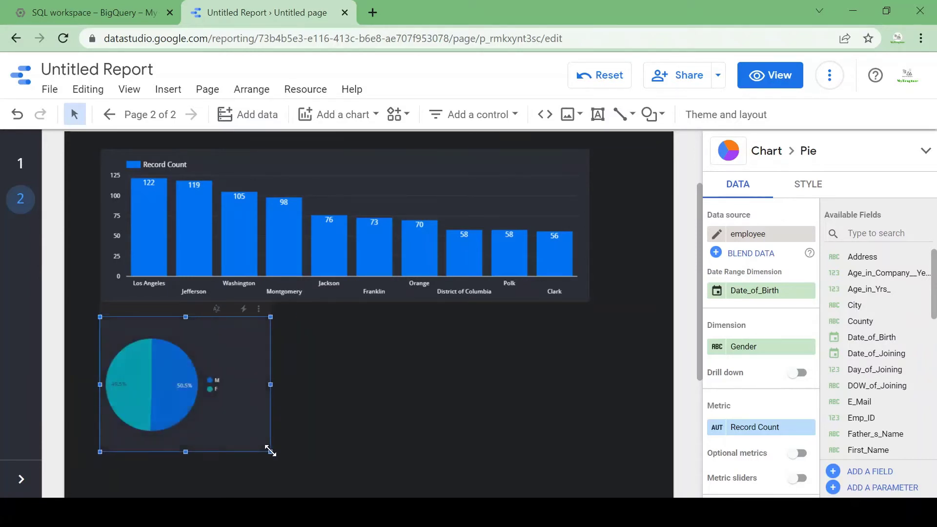
{"action": "left_click", "coordinate": [371, 378]}
{"action": "left_click", "coordinate": [227, 385]}
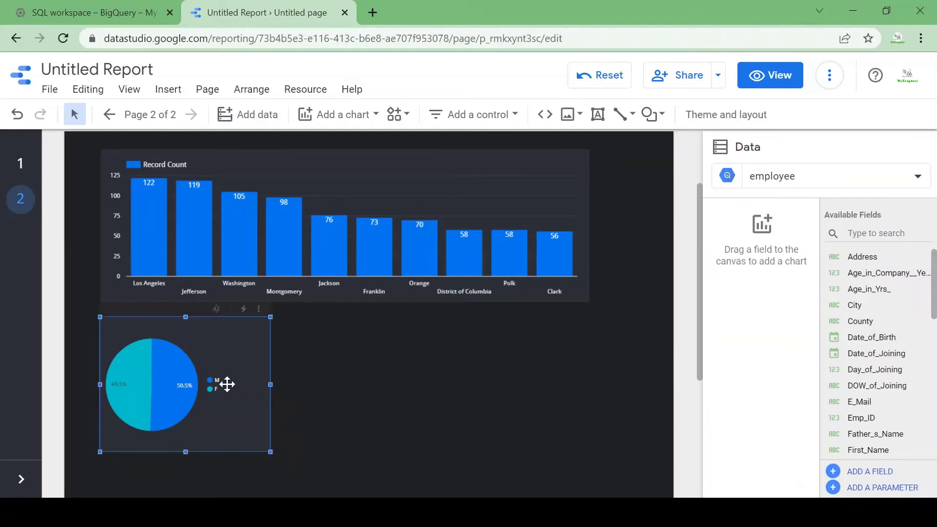
{"action": "left_click", "coordinate": [366, 247]}
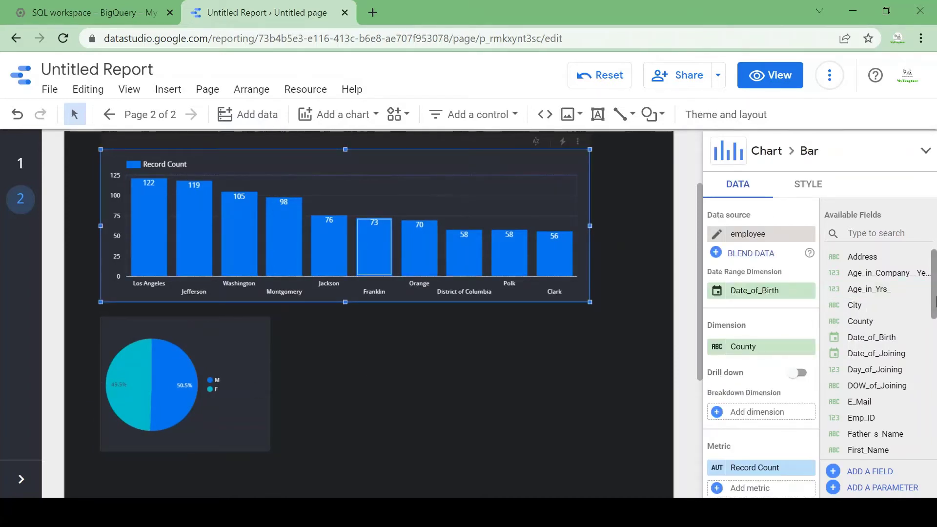
{"action": "left_click_drag", "start_coordinate": [935, 302], "coordinate": [935, 422]}
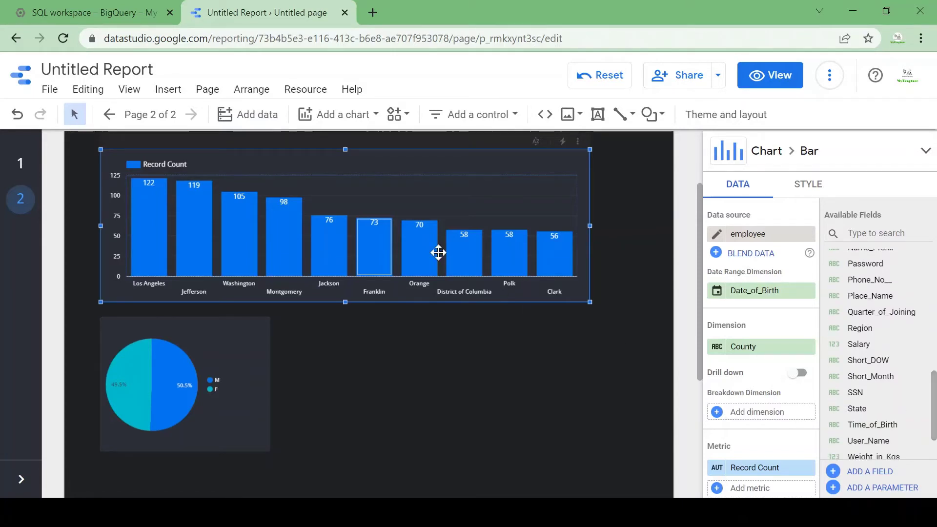
{"action": "left_click", "coordinate": [363, 112]}
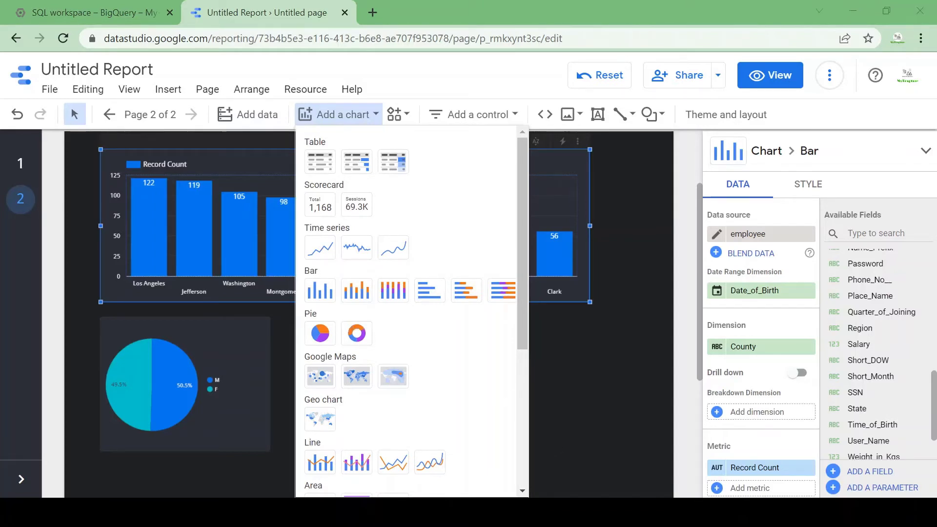
{"action": "left_click", "coordinate": [579, 366]}
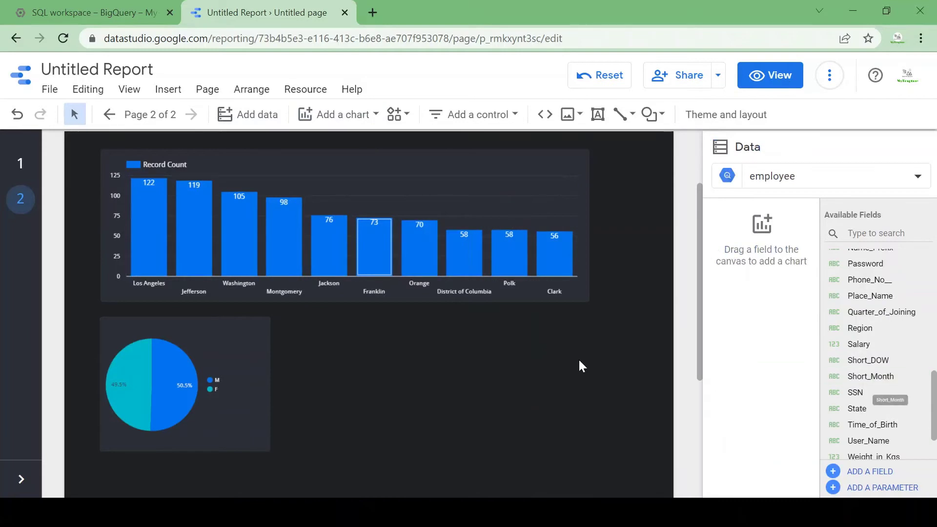
- Add a wide time series chart to the right of the pie chart and set its dimension to Year_of_Joining
{"action": "left_click", "coordinate": [343, 117]}
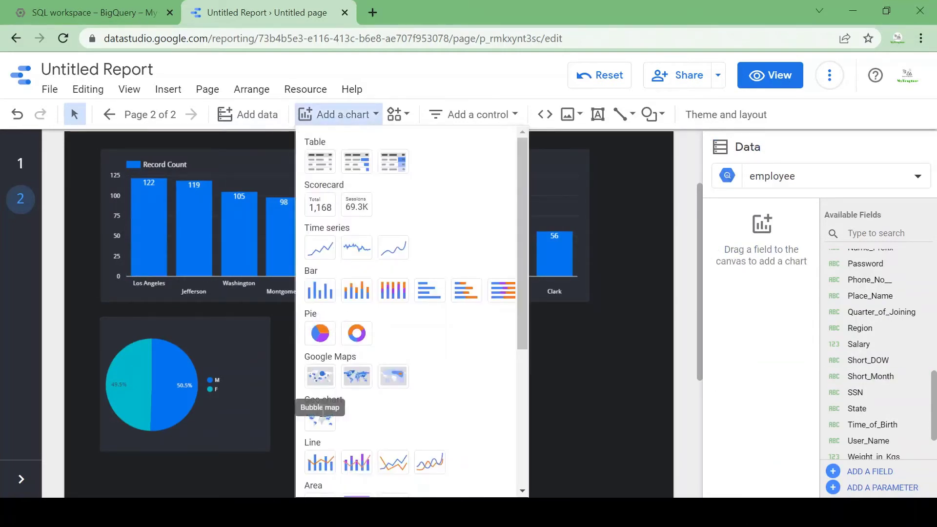
{"action": "left_click", "coordinate": [320, 248]}
{"action": "left_click", "coordinate": [307, 293]}
{"action": "left_click", "coordinate": [298, 319]}
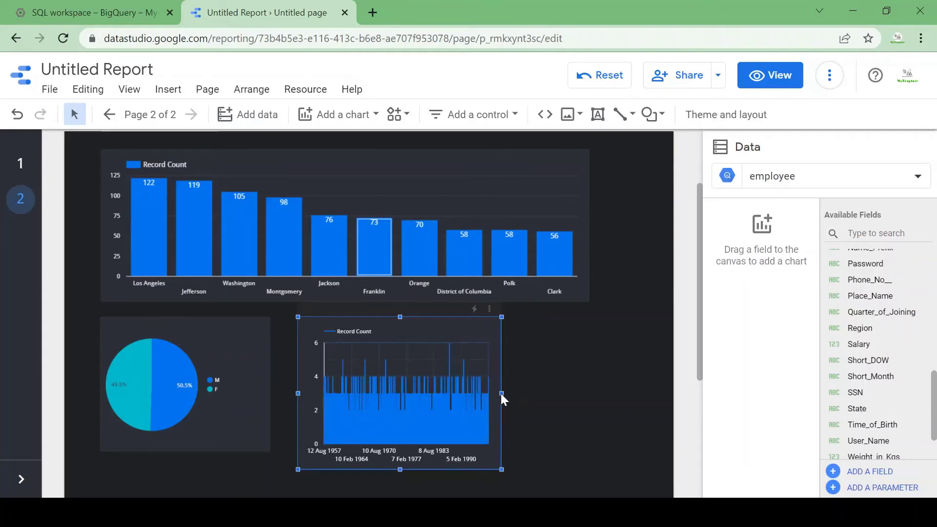
{"action": "left_click_drag", "start_coordinate": [500, 394], "coordinate": [600, 388]}
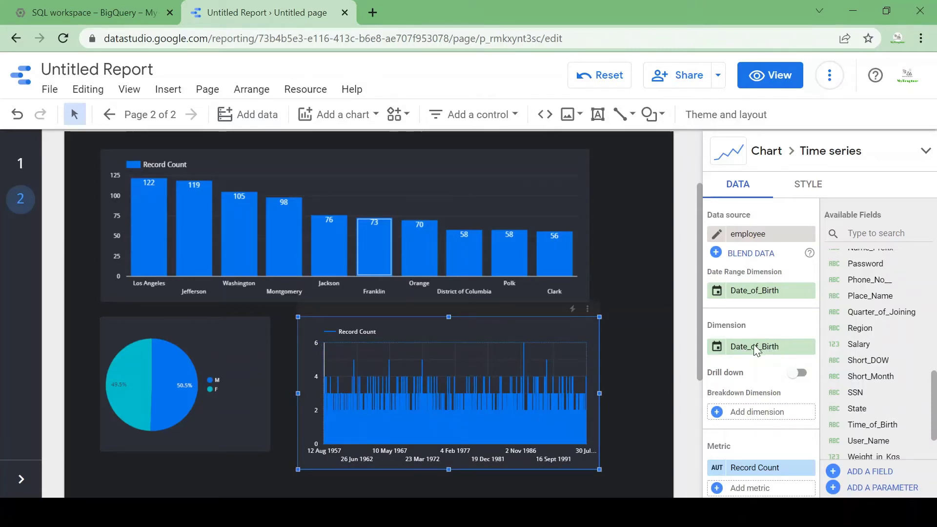
{"action": "left_click", "coordinate": [754, 346]}
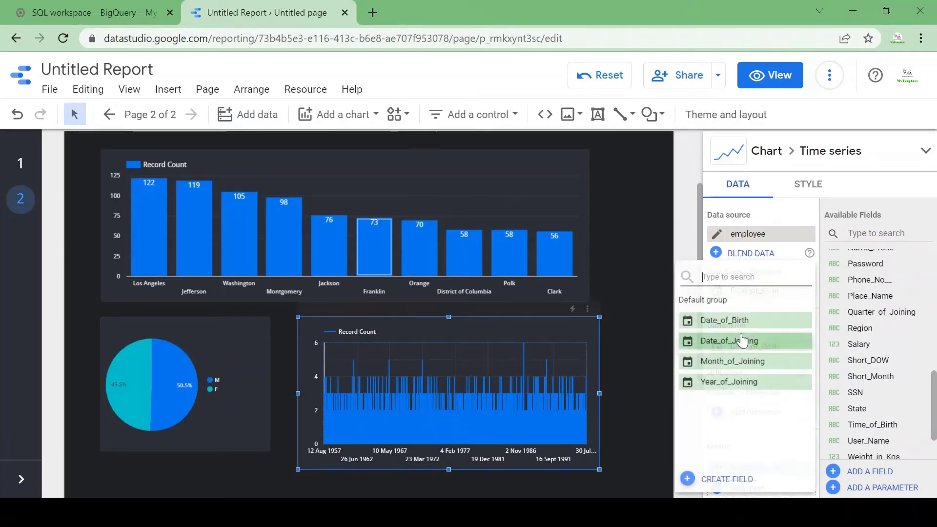
{"action": "left_click", "coordinate": [742, 382]}
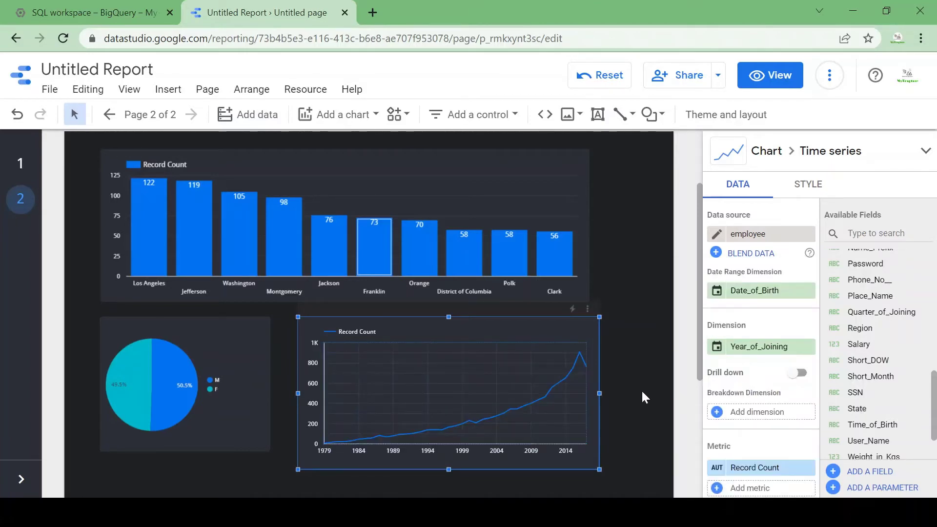
- Resize the time series chart to about 587 by 258, ending near the column chart's right edge
{"action": "left_click_drag", "start_coordinate": [600, 392], "coordinate": [625, 395]}
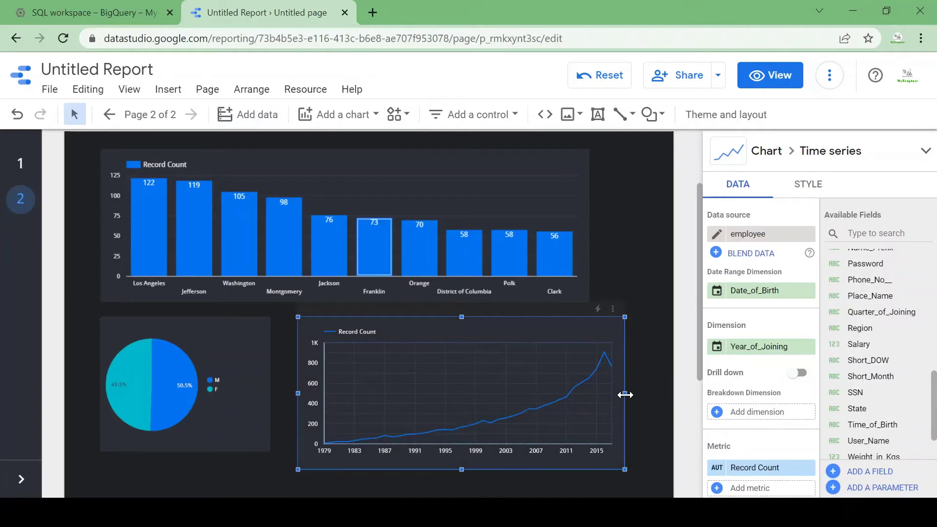
{"action": "mouse_move", "coordinate": [598, 360]}
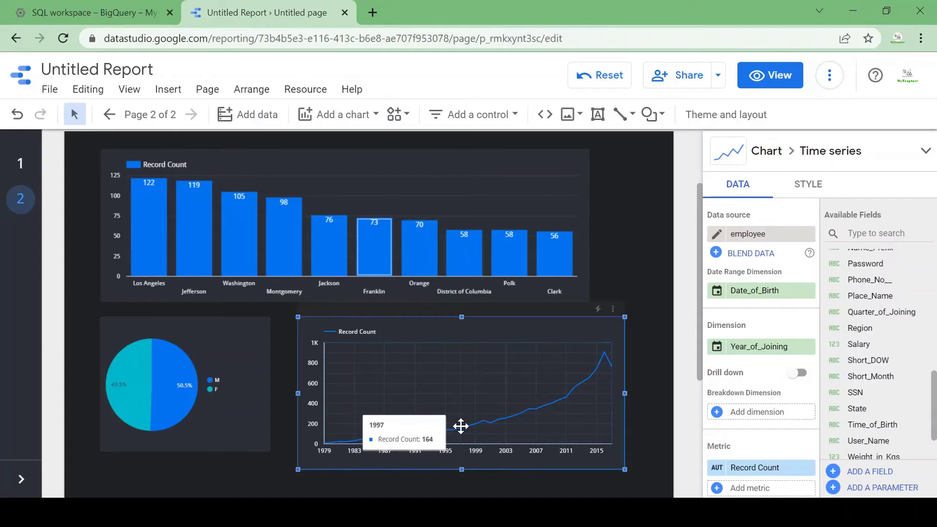
{"action": "mouse_move", "coordinate": [698, 215]}
{"action": "left_mouse_down"}
{"action": "mouse_move", "coordinate": [694, 166]}
{"action": "mouse_move", "coordinate": [685, 222]}
{"action": "left_mouse_up"}
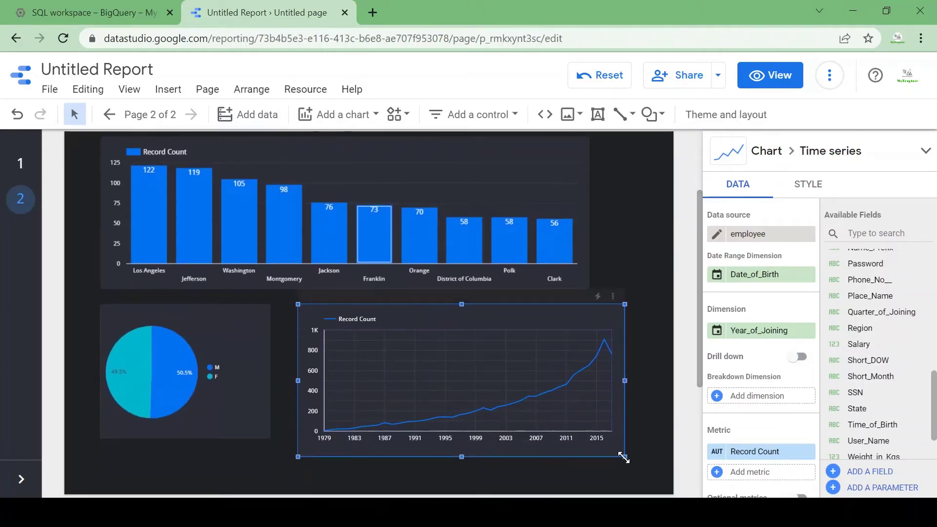
{"action": "left_click_drag", "start_coordinate": [624, 458], "coordinate": [596, 434]}
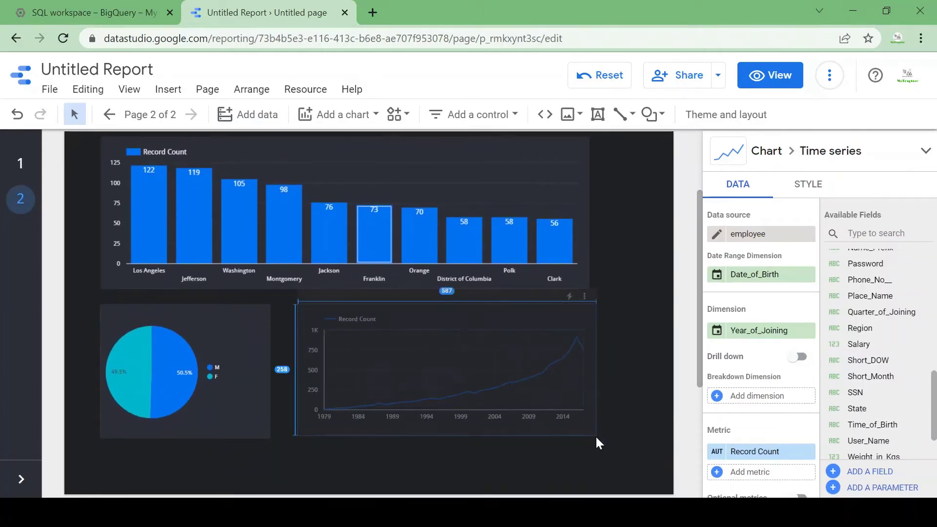
- Add a drop-down list control to the right of the Employee Summary title
{"action": "left_click_drag", "start_coordinate": [699, 267], "coordinate": [702, 198]}
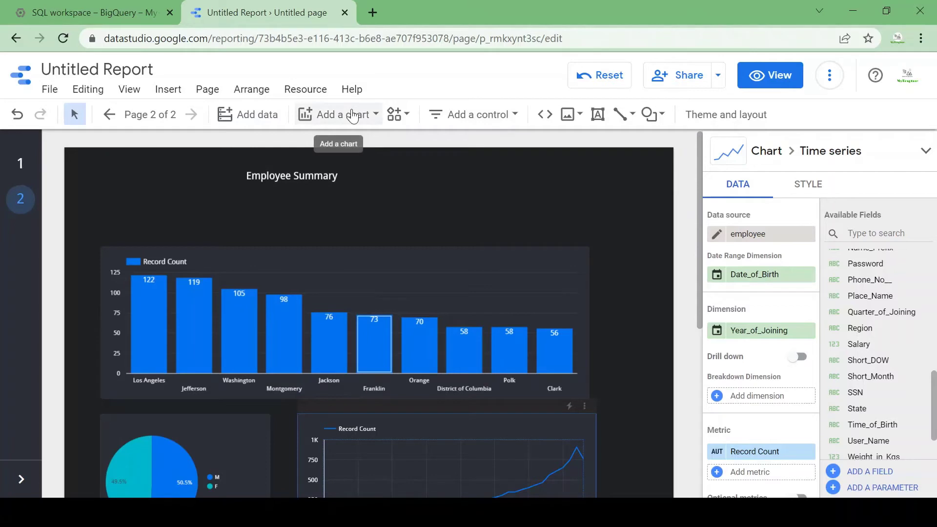
{"action": "left_click", "coordinate": [458, 113]}
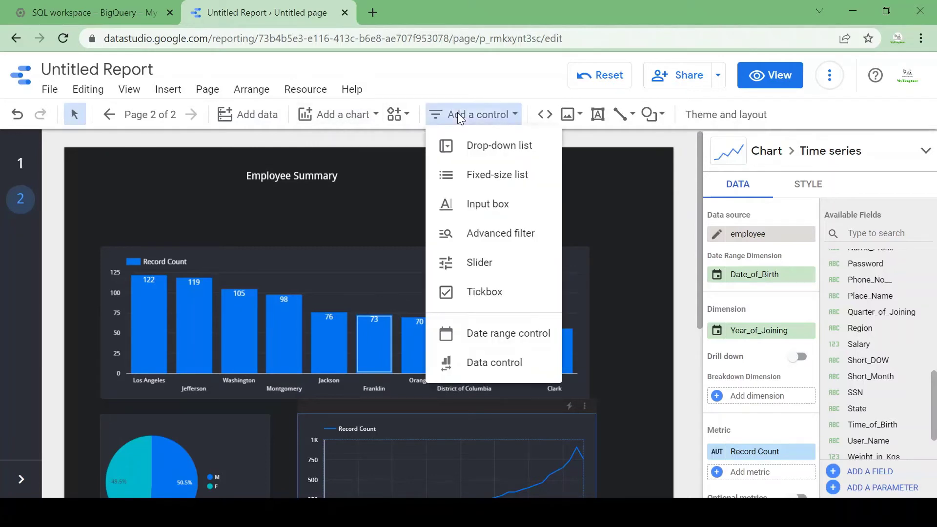
{"action": "left_click", "coordinate": [471, 156]}
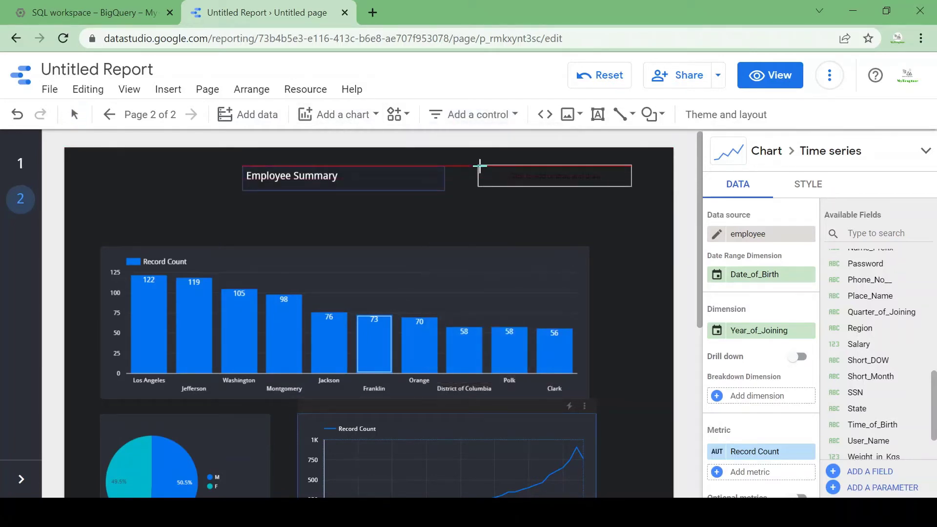
{"action": "left_click", "coordinate": [482, 164]}
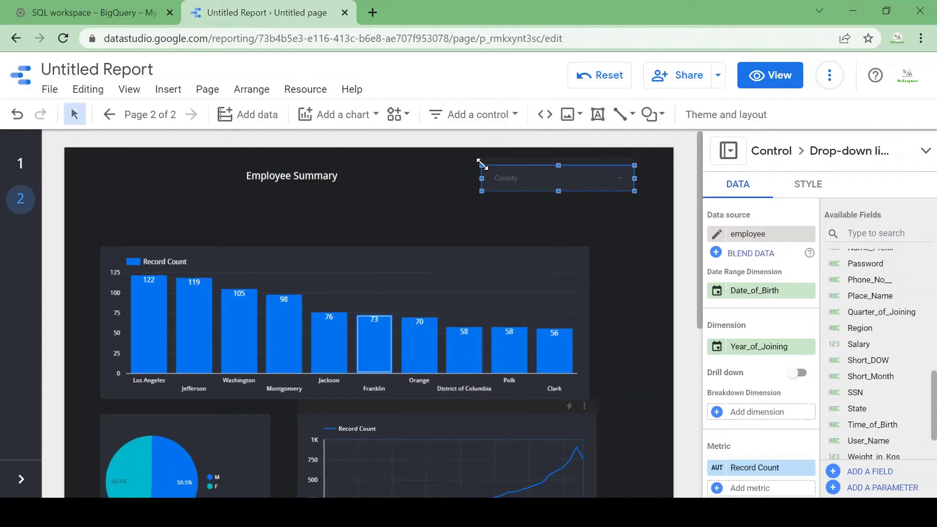
{"action": "left_click", "coordinate": [546, 188]}
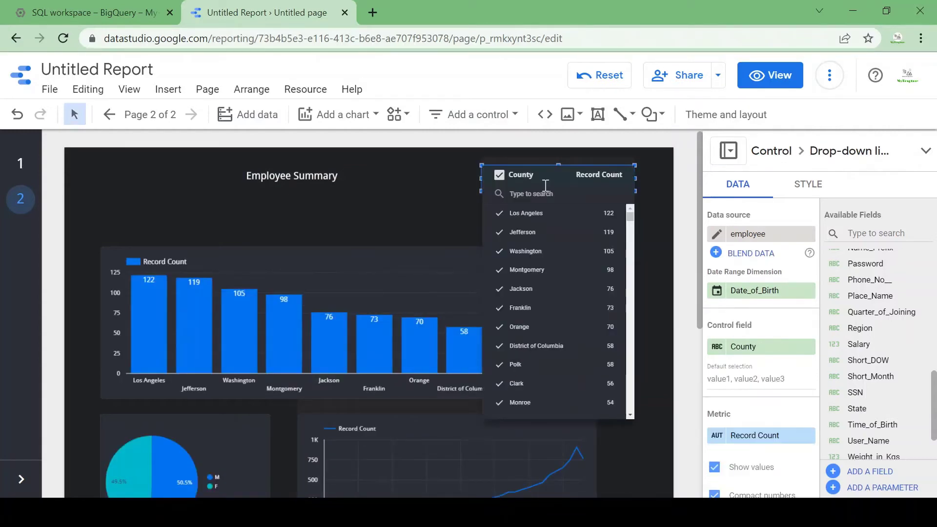
{"action": "left_click", "coordinate": [438, 181]}
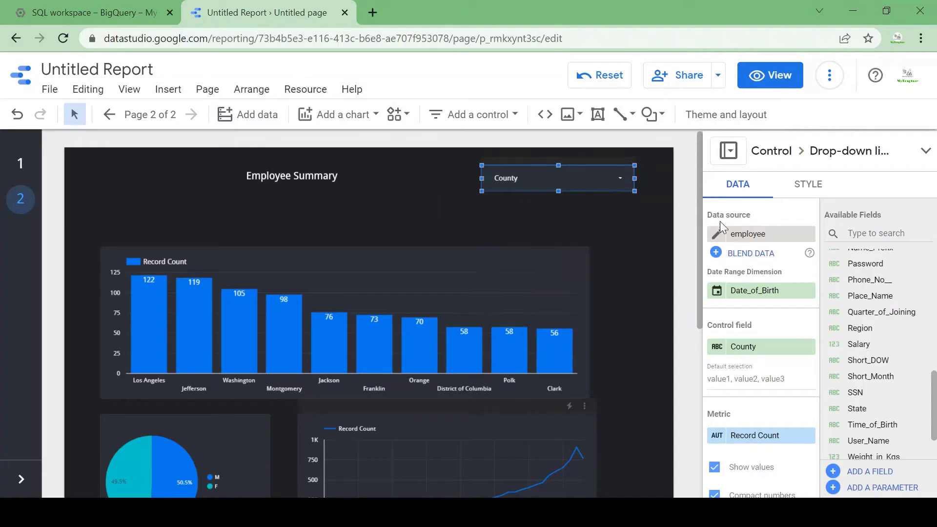
- Set the new drop-down list's control field to Year_of_Joining
{"action": "left_click", "coordinate": [746, 348]}
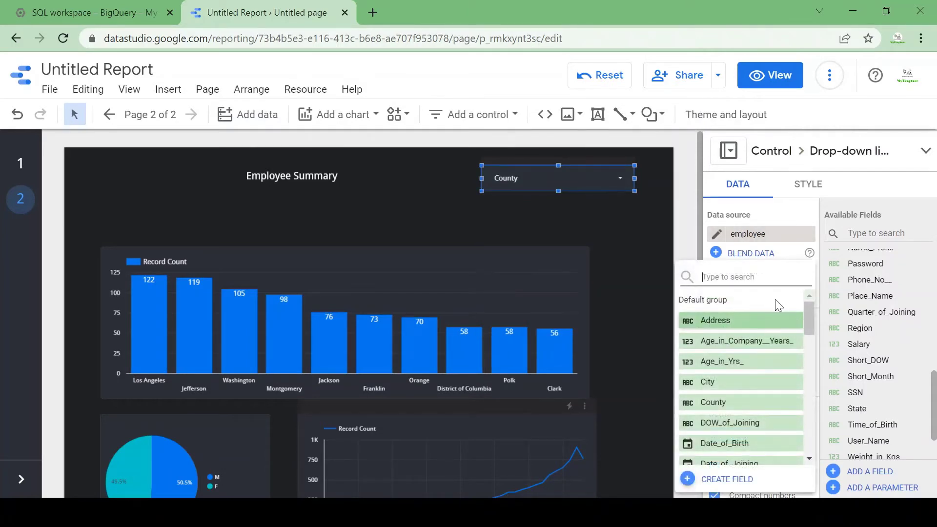
{"action": "type", "text": "year"}
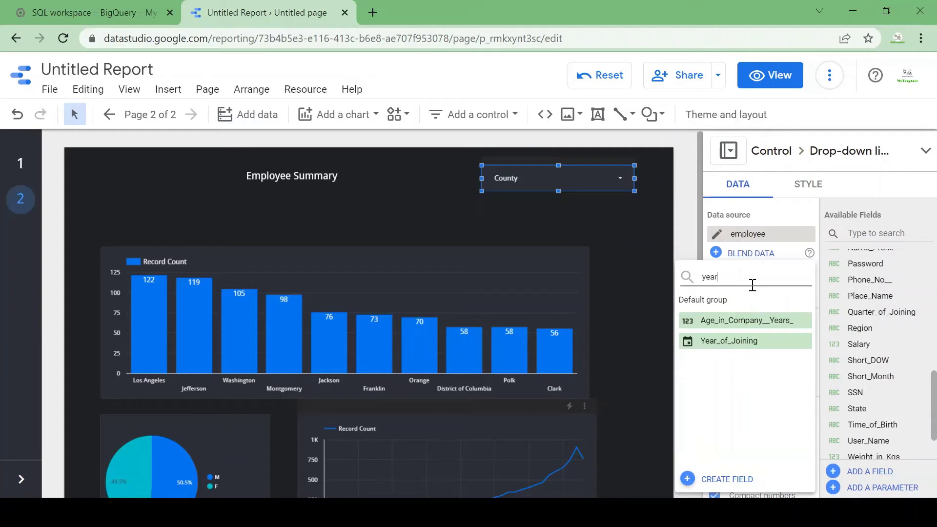
{"action": "left_click", "coordinate": [732, 341]}
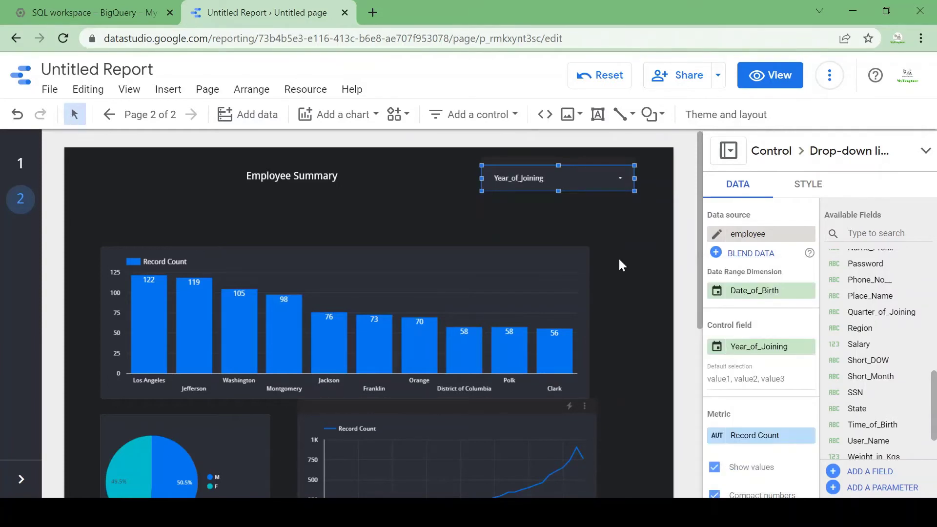
{"action": "left_click", "coordinate": [648, 238]}
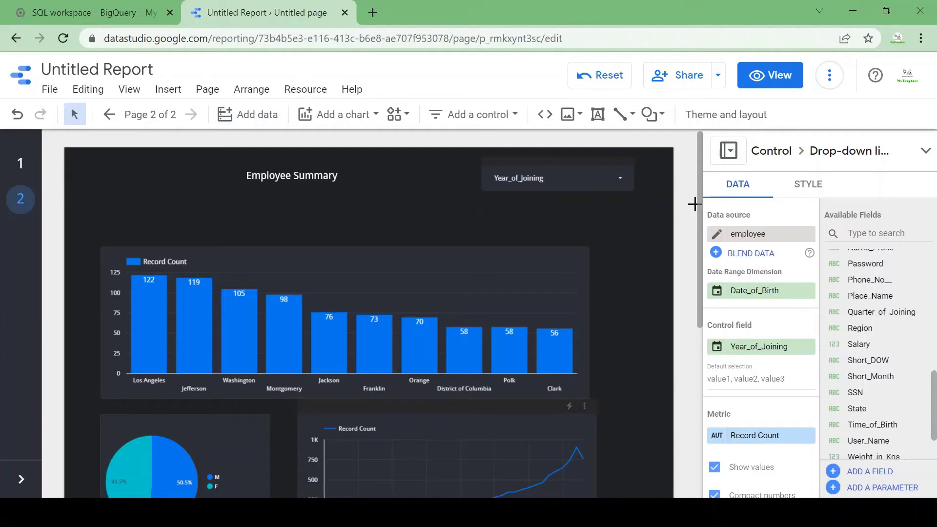
- Filter the Employee Summary page to the joining year 2016 only and examine the column, pie and time series charts
{"action": "left_click", "coordinate": [593, 183]}
{"action": "left_click", "coordinate": [593, 181]}
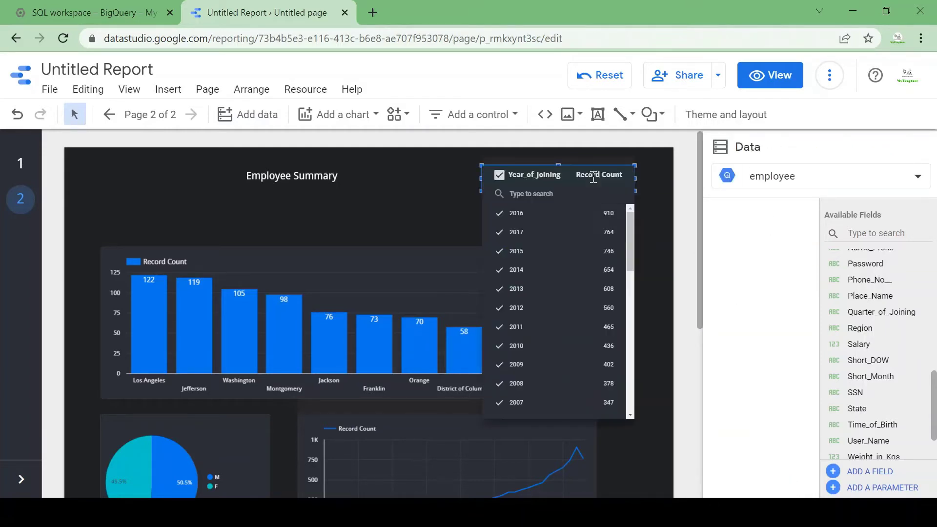
{"action": "left_click", "coordinate": [499, 175]}
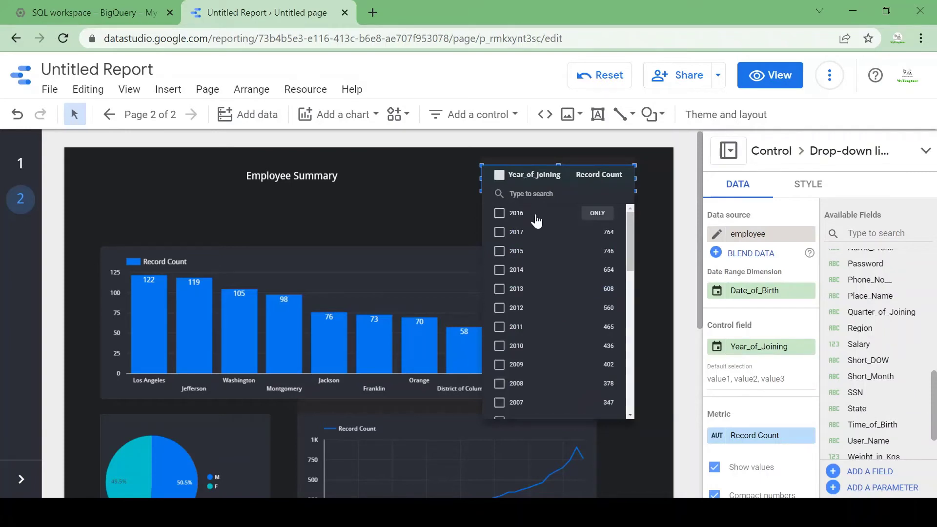
{"action": "mouse_move", "coordinate": [617, 212]}
{"action": "left_click", "coordinate": [599, 213]}
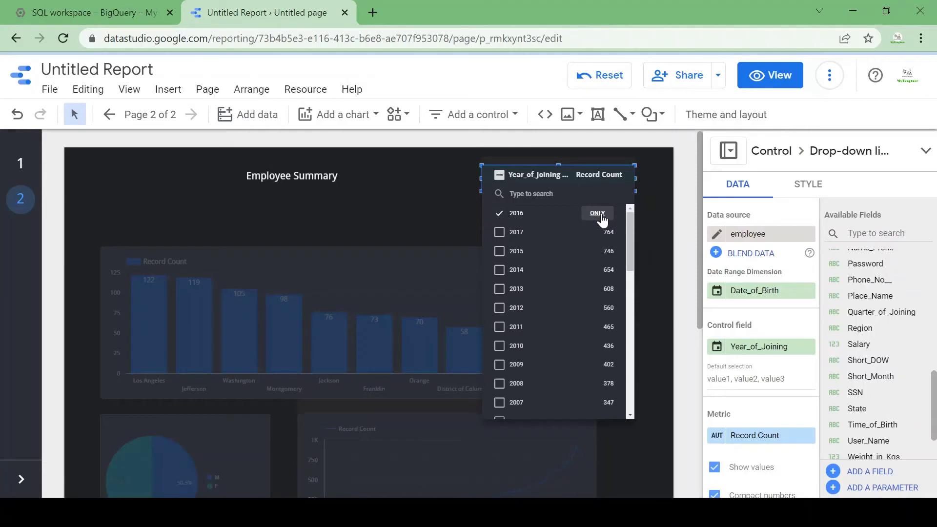
{"action": "left_click", "coordinate": [666, 210]}
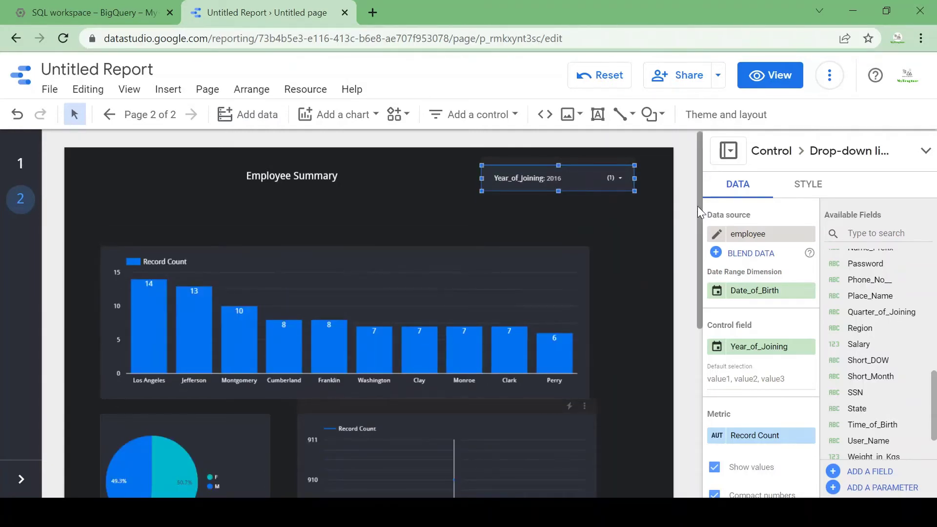
{"action": "scroll", "coordinate": [697, 264], "scroll_direction": "down", "scroll_amount": 2}
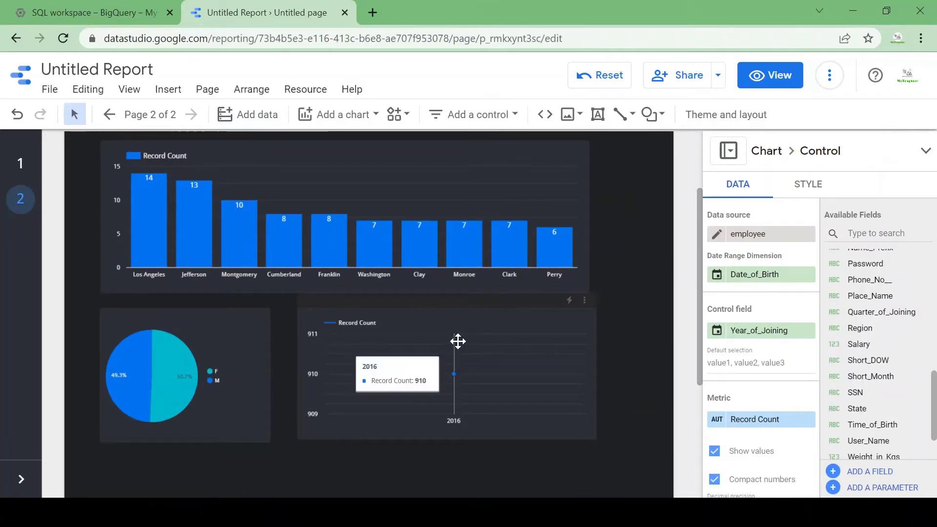
{"action": "mouse_move", "coordinate": [181, 396]}
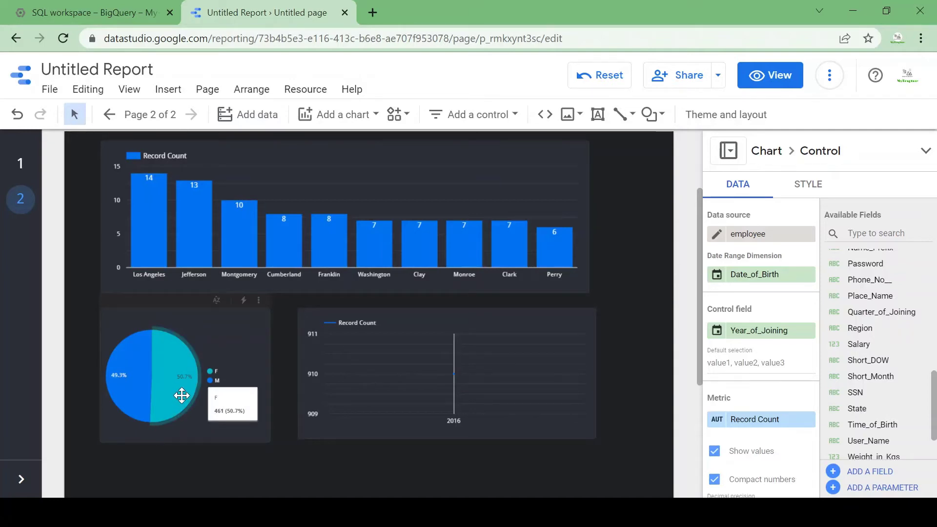
{"action": "mouse_move", "coordinate": [130, 390]}
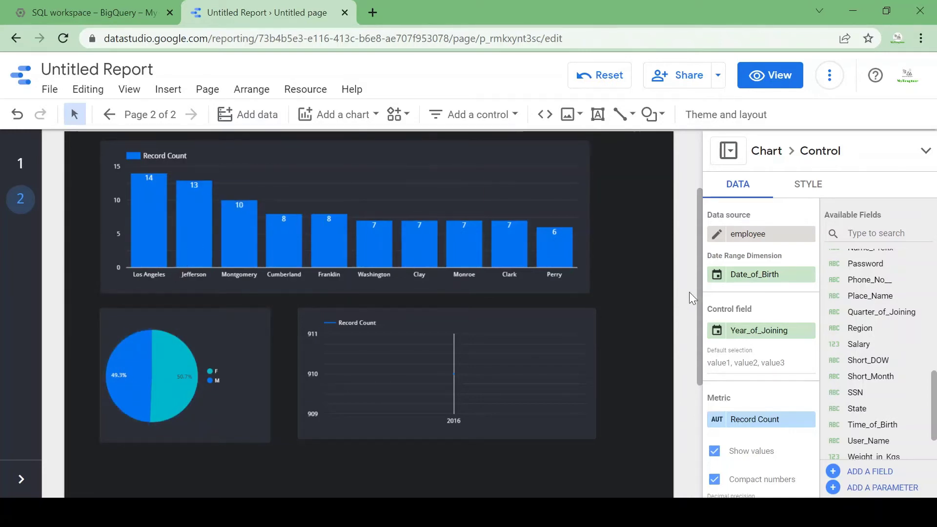
{"action": "left_click_drag", "start_coordinate": [699, 300], "coordinate": [699, 226]}
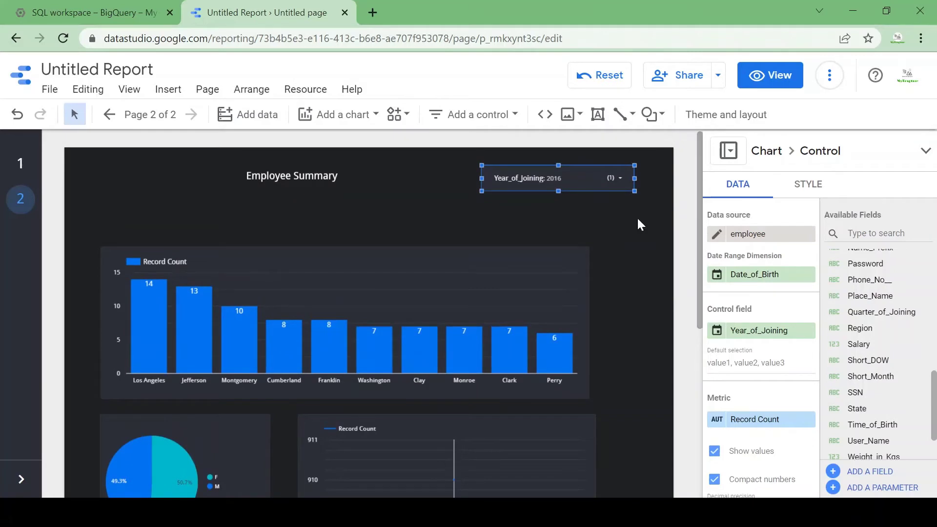
- Reselect all years in the Year_of_Joining filter
{"action": "left_click", "coordinate": [593, 182]}
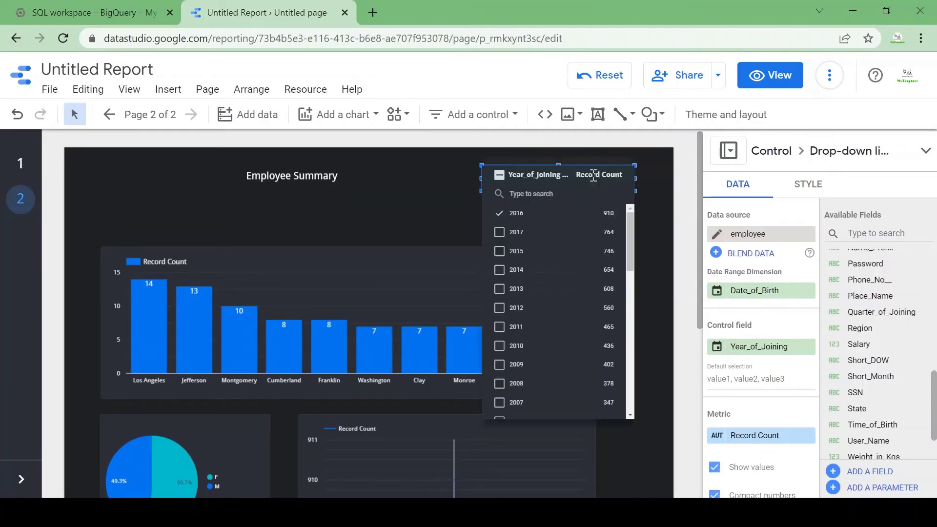
{"action": "left_click", "coordinate": [499, 175]}
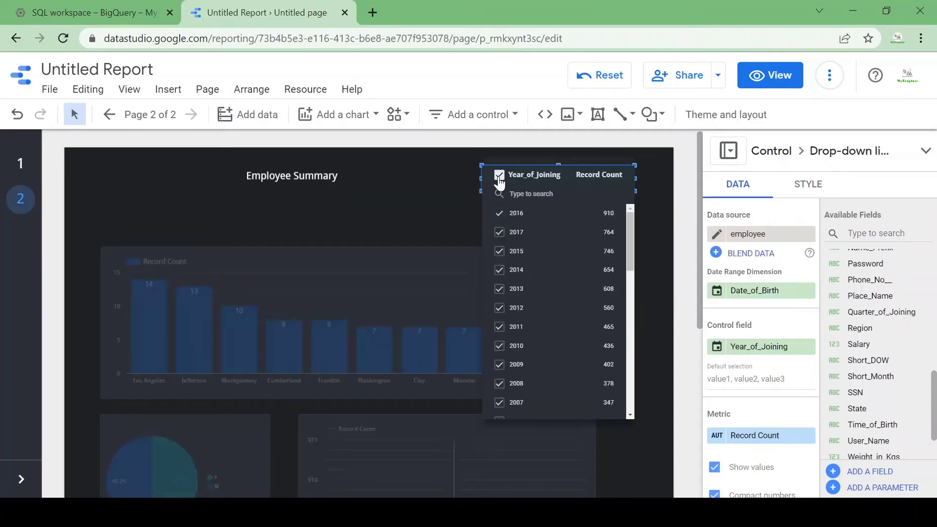
{"action": "left_click", "coordinate": [413, 182]}
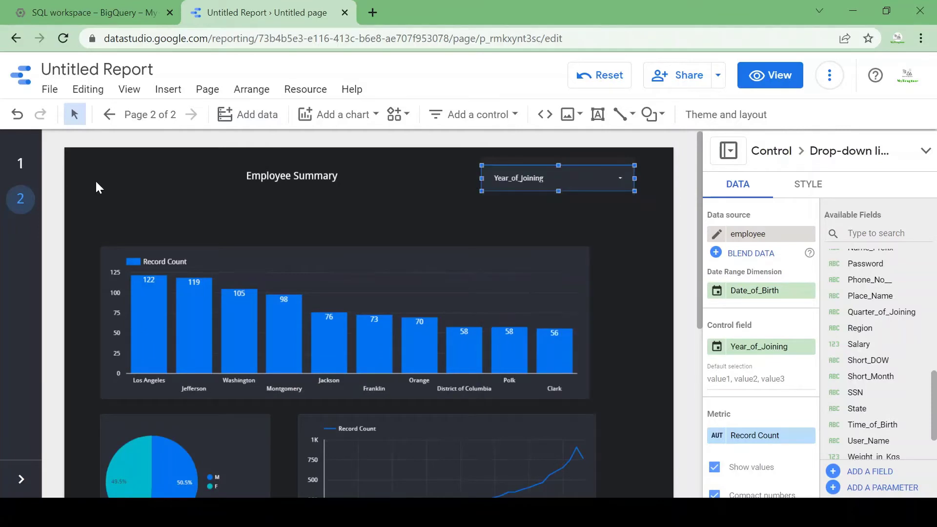
{"action": "left_click", "coordinate": [23, 164]}
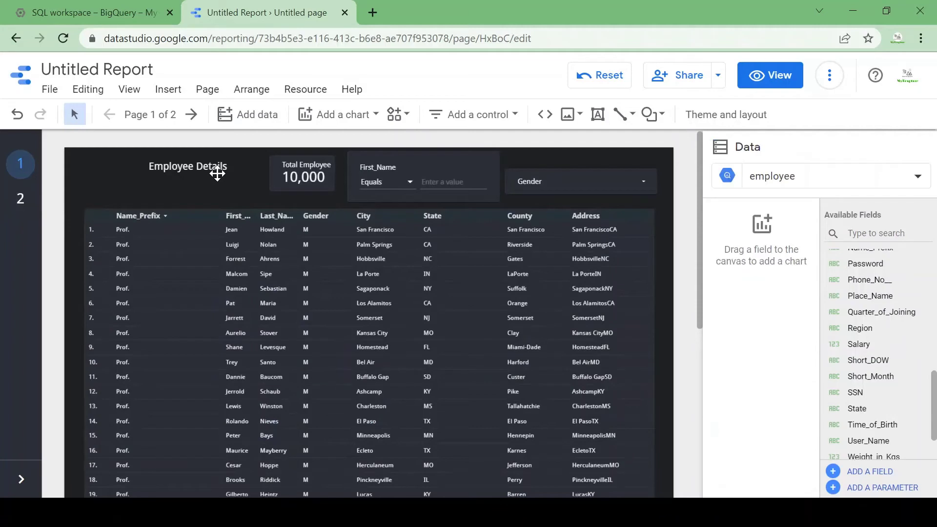
{"action": "left_click", "coordinate": [24, 198]}
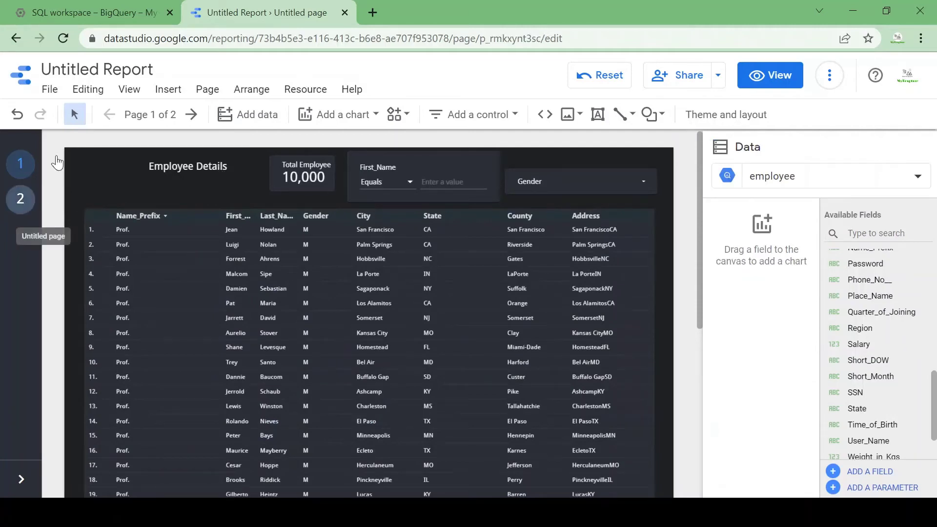
- Rename the report as Employee
{"action": "triple_click", "coordinate": [142, 70]}
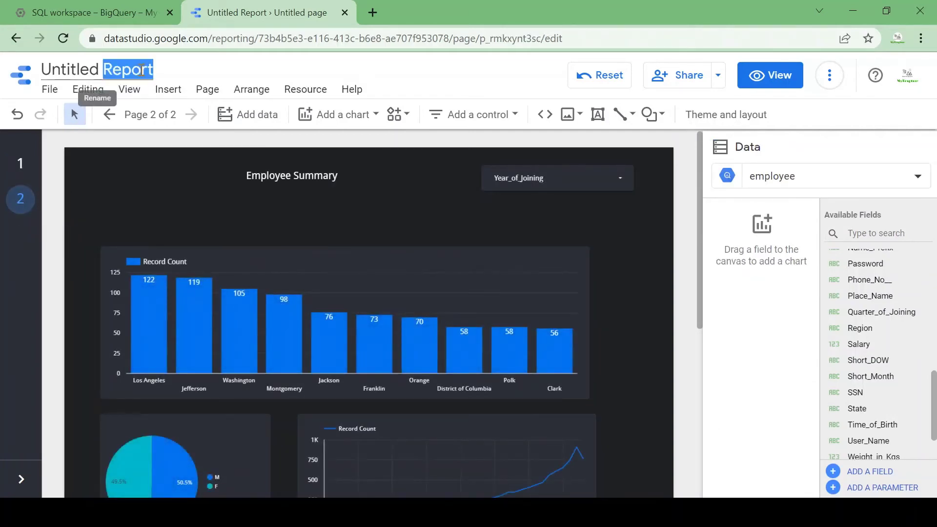
{"action": "key", "text": "BackSpace"}
{"action": "type", "text": "Emplou"}
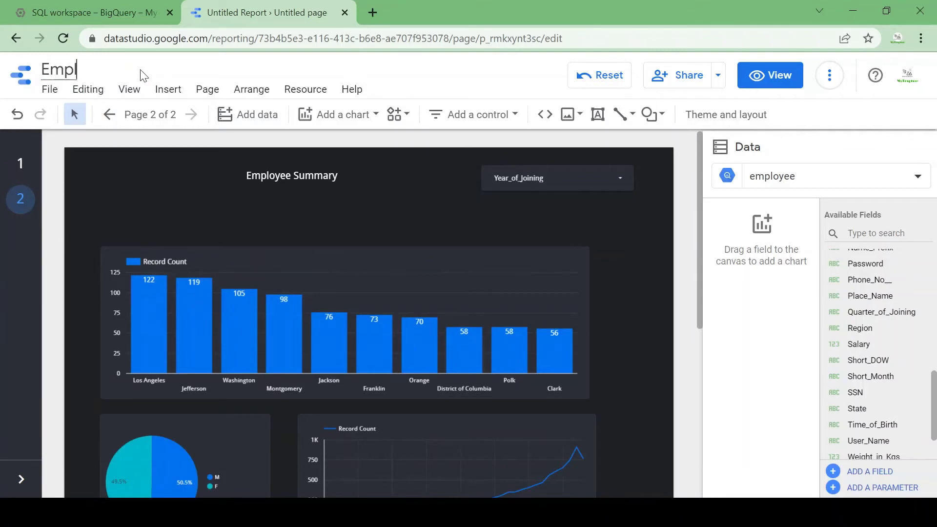
{"action": "type", "text": "yee"}
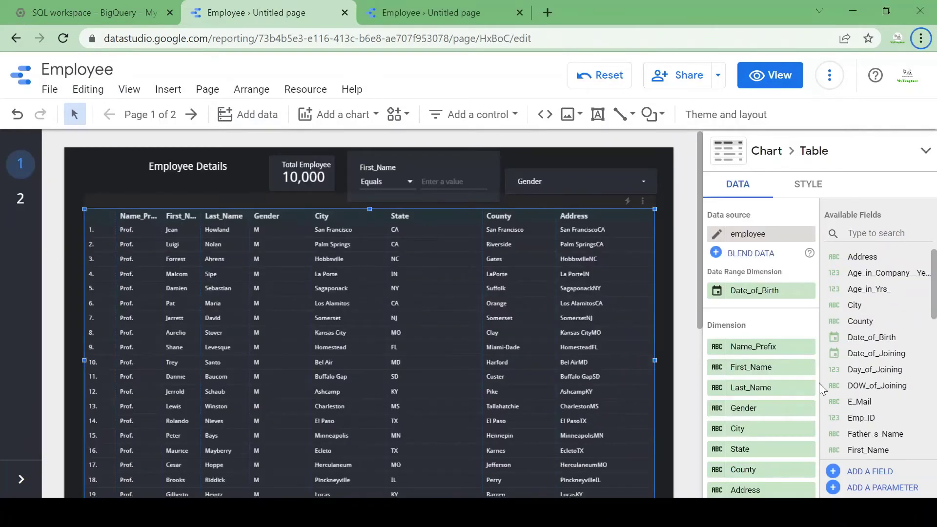
- Rename the report's first page as Employee Details
{"action": "left_click", "coordinate": [150, 114]}
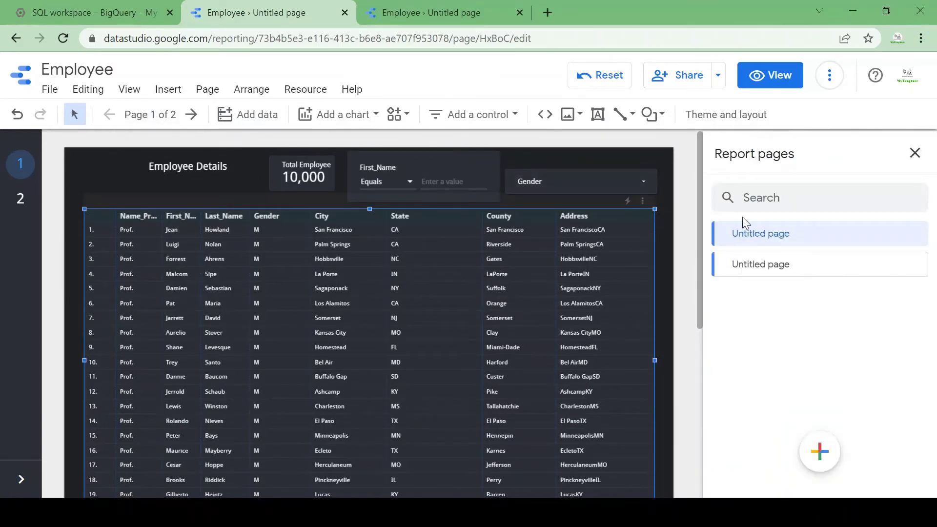
{"action": "double_click", "coordinate": [764, 233]}
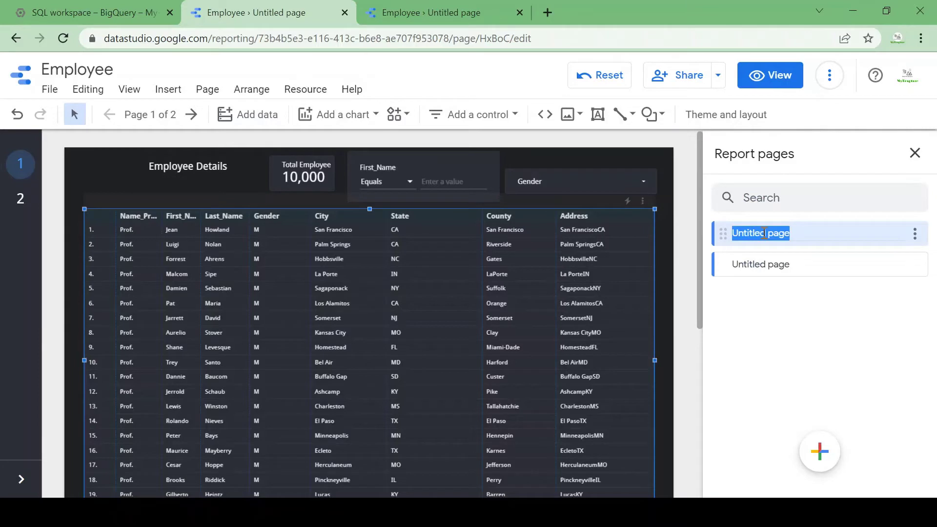
{"action": "key", "text": "BackSpace"}
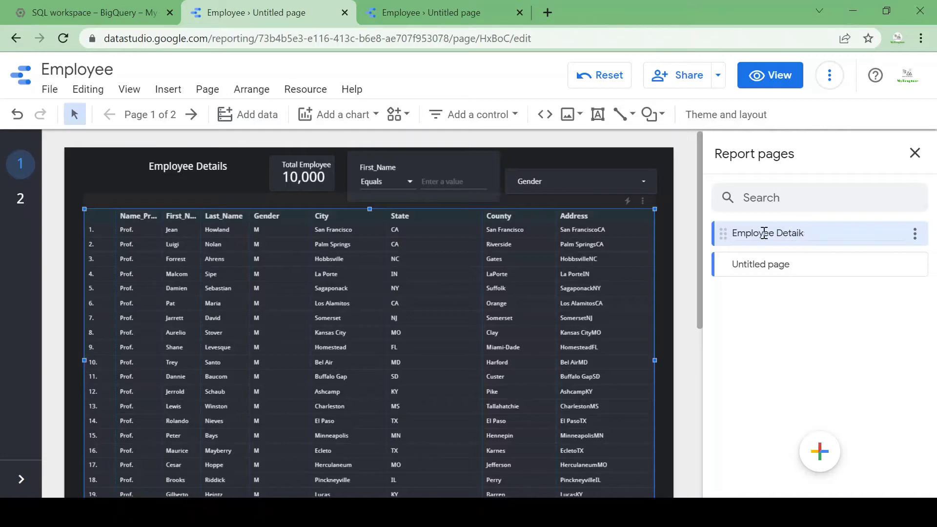
{"action": "type", "text": "Employee Details"}
{"action": "key", "text": "Return"}
- Rename the report's second page as Employee Summary
{"action": "double_click", "coordinate": [749, 263]}
{"action": "key", "text": "BackSpace"}
{"action": "key", "text": "BackSpace"}
{"action": "key", "text": "BackSpace"}
{"action": "key", "text": "BackSpace"}
{"action": "key", "text": "BackSpace"}
{"action": "key", "text": "BackSpace"}
{"action": "key", "text": "BackSpace"}
{"action": "key", "text": "BackSpace"}
{"action": "key", "text": "BackSpace"}
{"action": "key", "text": "BackSpace"}
{"action": "key", "text": "BackSpace"}
{"action": "key", "text": "BackSpace"}
{"action": "key", "text": "BackSpace"}
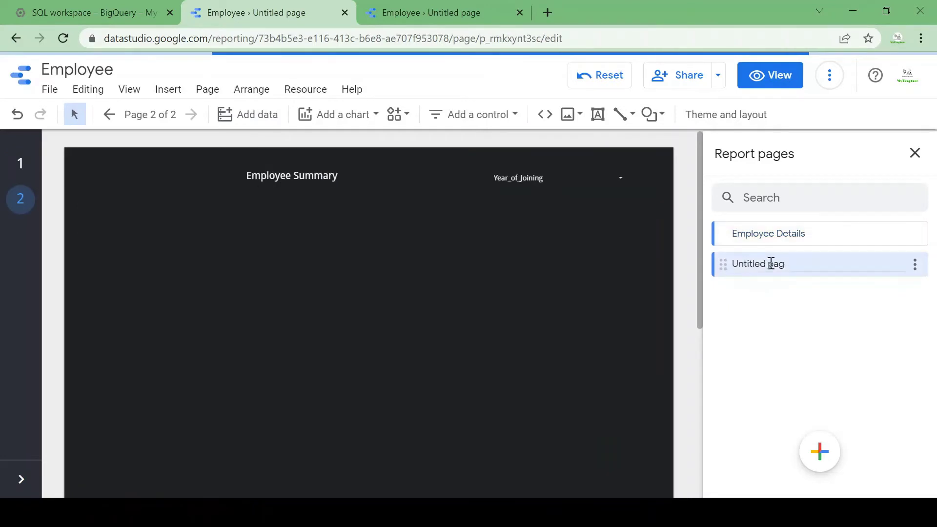
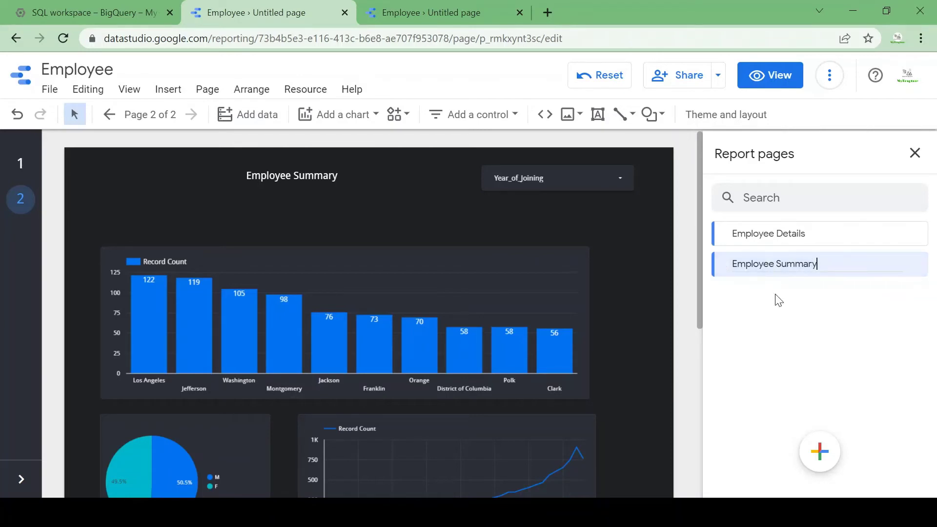
{"action": "key", "text": "Return"}
- On the Employee Details page, move the table down to free space below the title and controls, and select the Gender drop-down list
{"action": "left_click", "coordinate": [20, 173]}
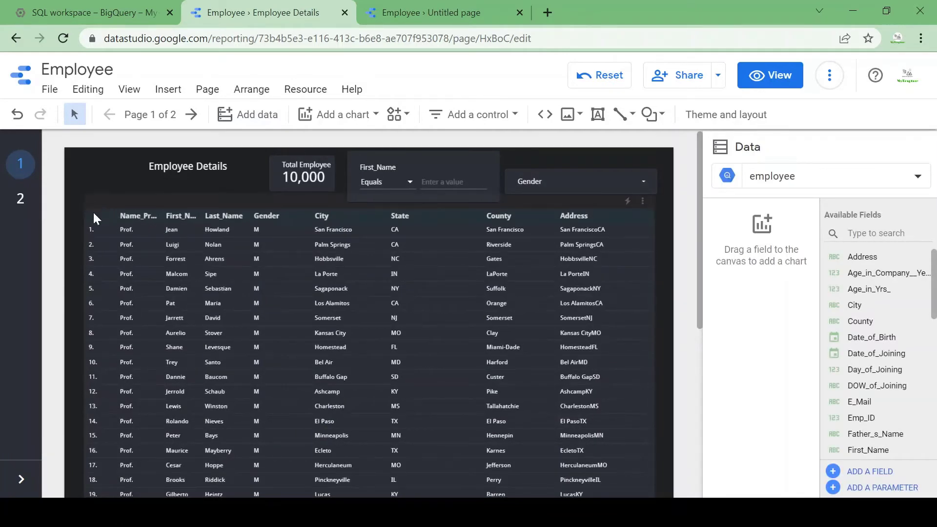
{"action": "left_click_drag", "start_coordinate": [98, 209], "coordinate": [92, 264]}
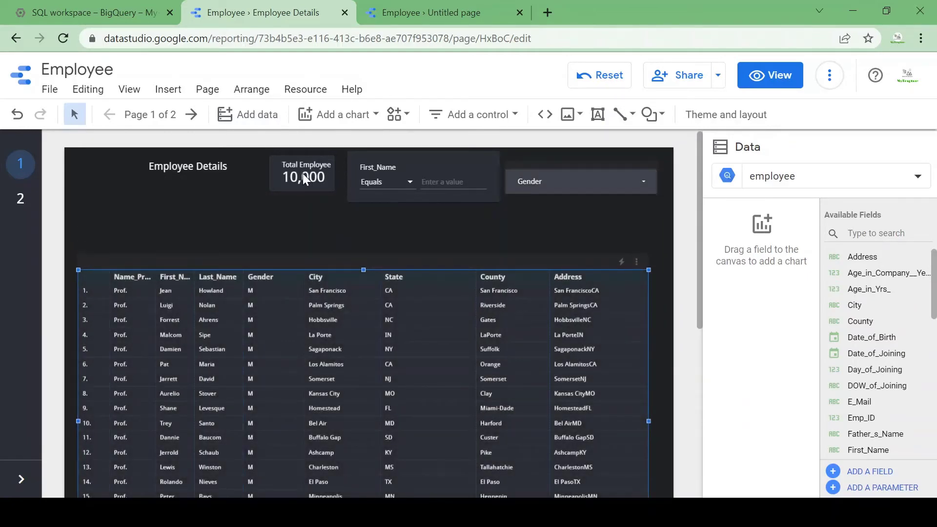
{"action": "left_click", "coordinate": [597, 183]}
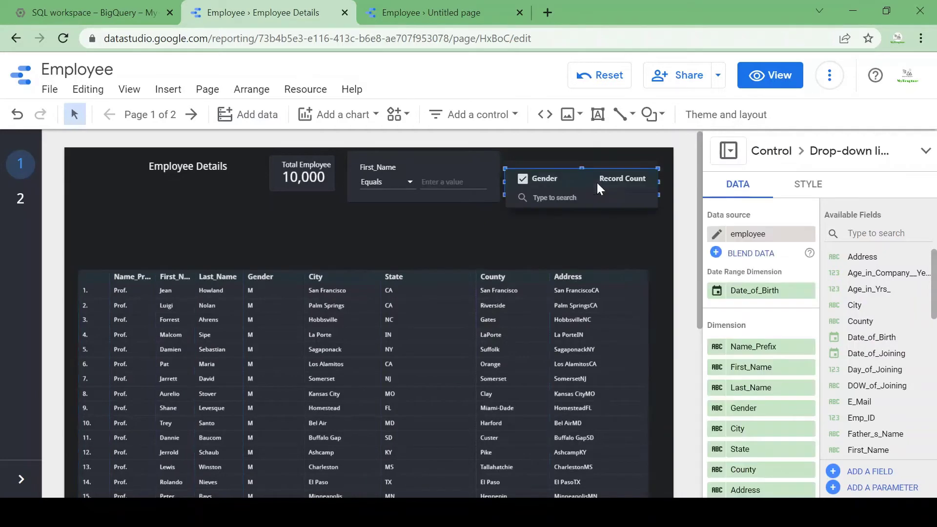
{"action": "left_click", "coordinate": [457, 229]}
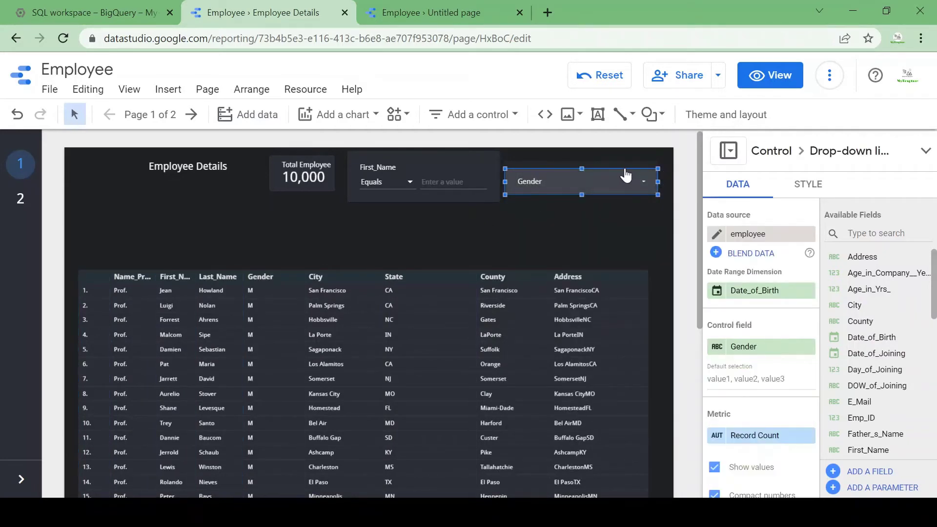
- Move the Gender drop-down list, the First_Name filter and the Total Employee scorecard down to just above the table
{"action": "left_click_drag", "start_coordinate": [617, 168], "coordinate": [611, 231]}
{"action": "left_click_drag", "start_coordinate": [459, 157], "coordinate": [446, 215]}
{"action": "left_click", "coordinate": [300, 165]}
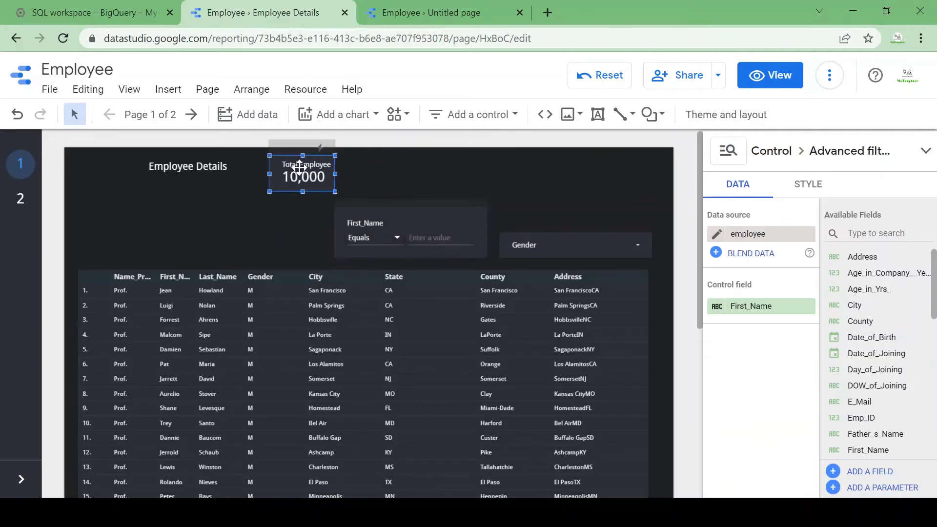
{"action": "left_click_drag", "start_coordinate": [284, 206], "coordinate": [276, 221]}
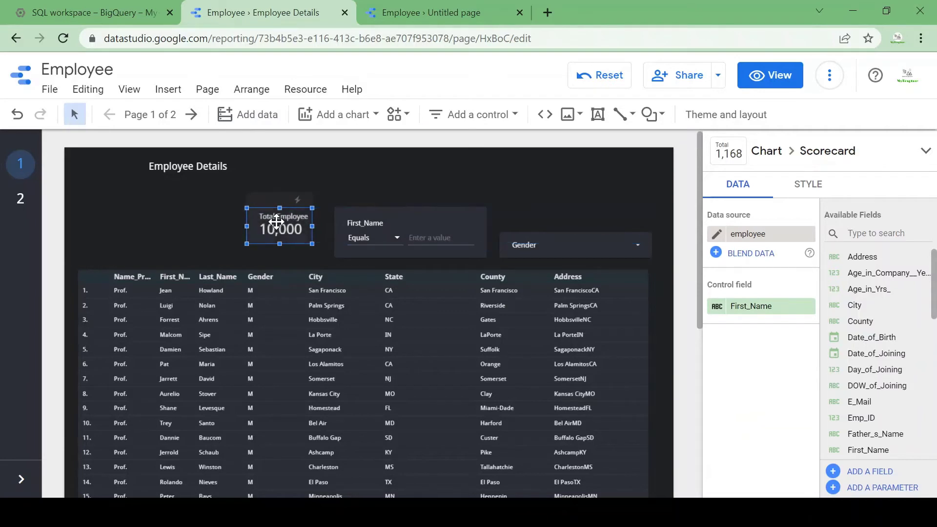
- Set the Employee Details title's font size to 30px and widen its text box so the title fits on one line
{"action": "left_click", "coordinate": [200, 180]}
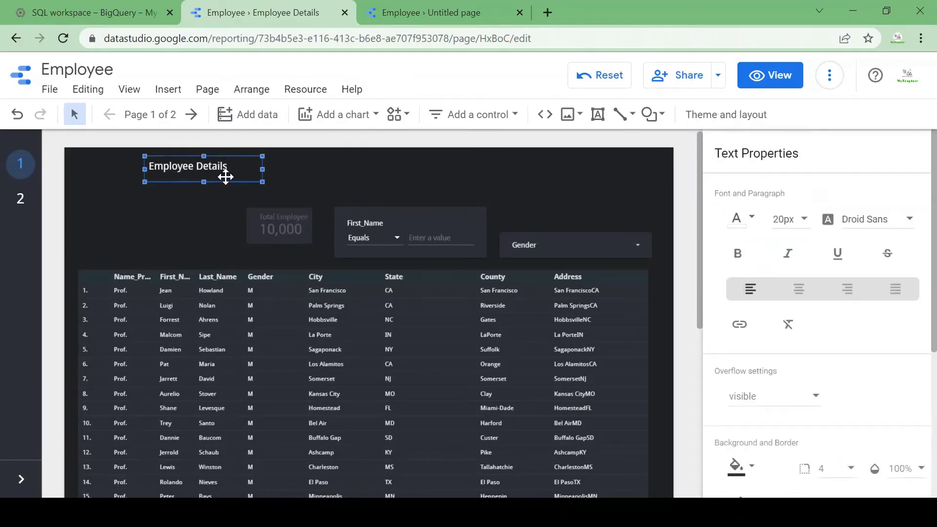
{"action": "left_click", "coordinate": [803, 224]}
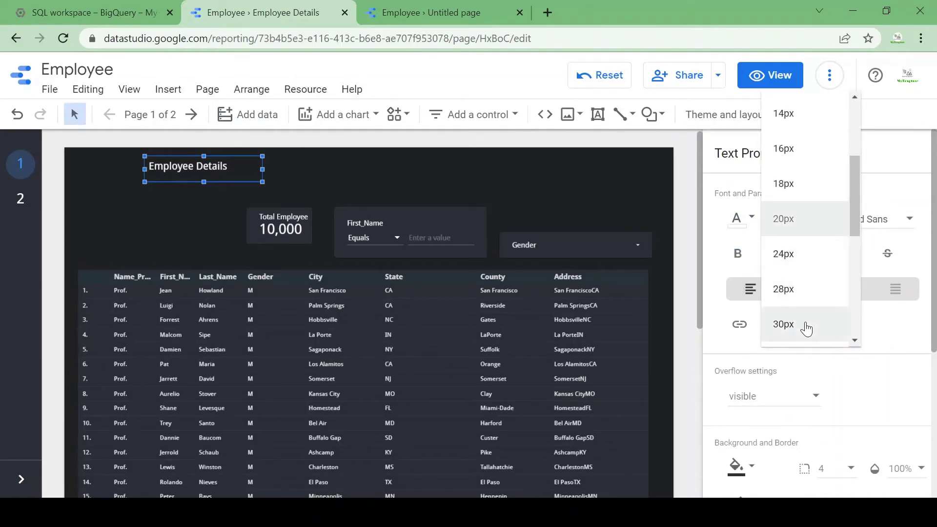
{"action": "left_click", "coordinate": [806, 328]}
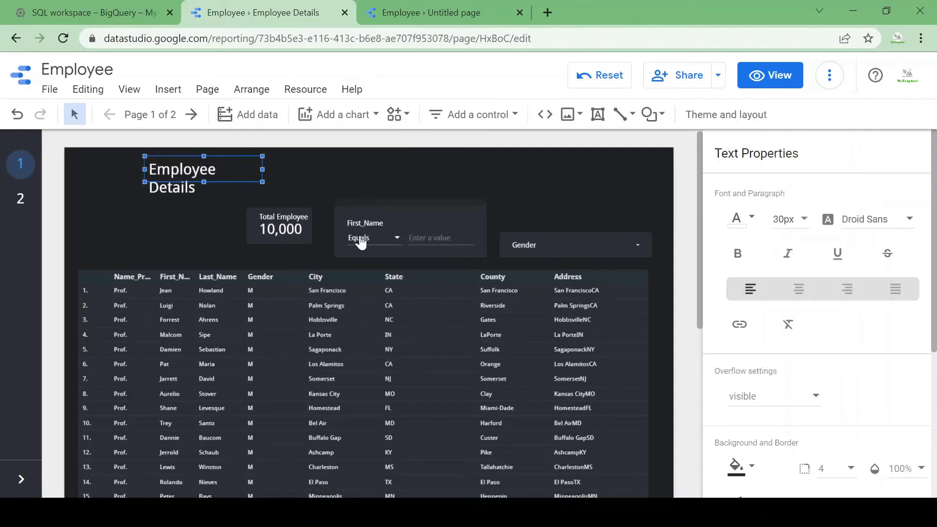
{"action": "left_click_drag", "start_coordinate": [263, 168], "coordinate": [360, 168]}
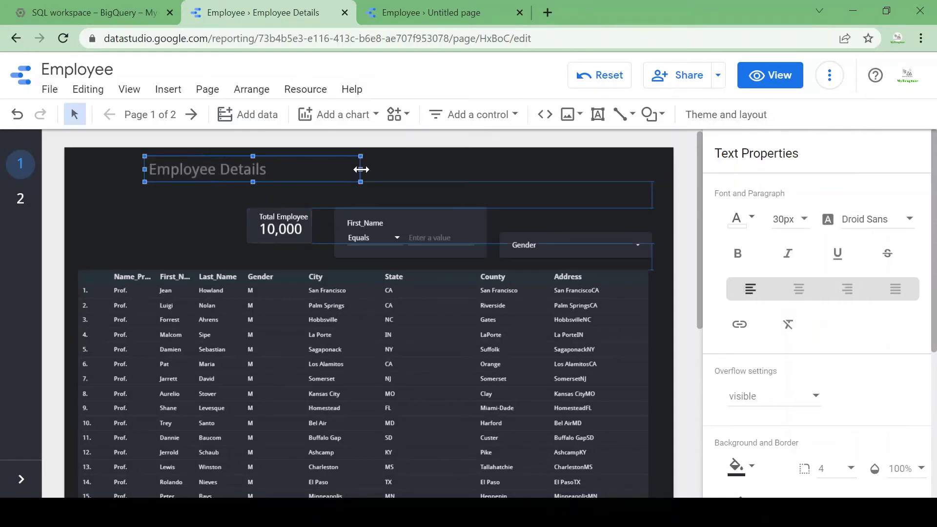
- Format the Employee Details title in bold Georgia with the custom blue font colour and centre it near the page's upper edge
{"action": "left_click", "coordinate": [868, 227]}
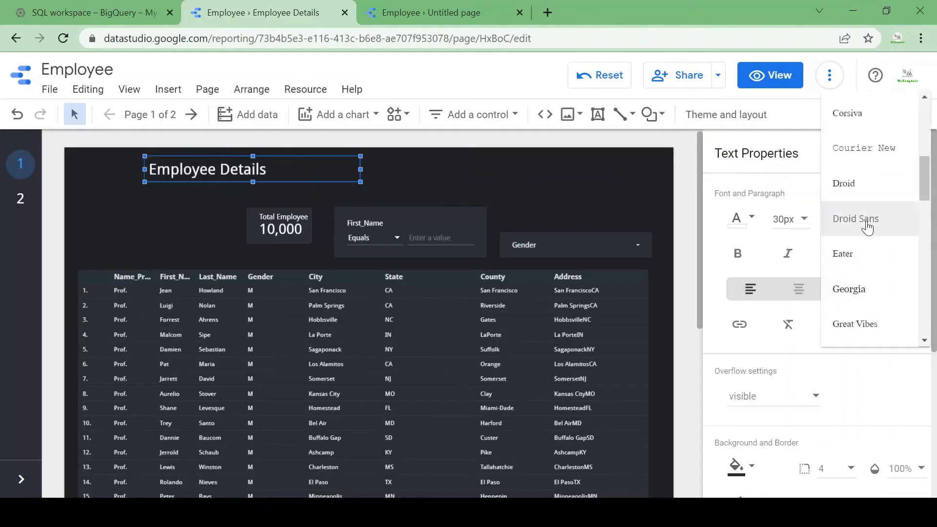
{"action": "left_click", "coordinate": [869, 296]}
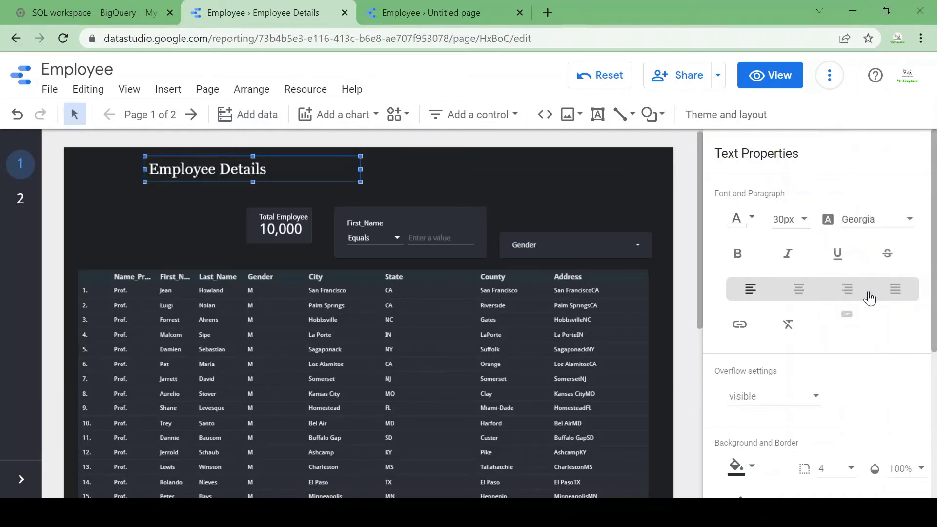
{"action": "left_click", "coordinate": [744, 254]}
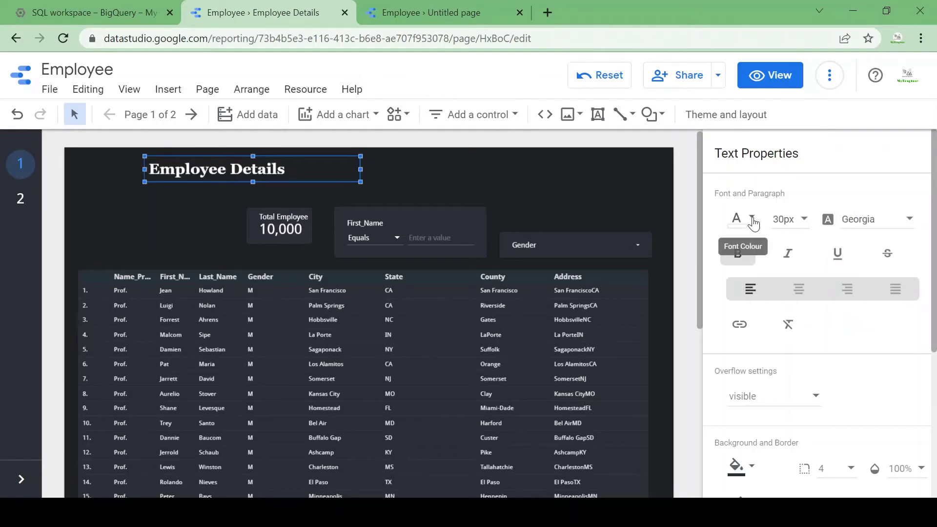
{"action": "left_click", "coordinate": [754, 224]}
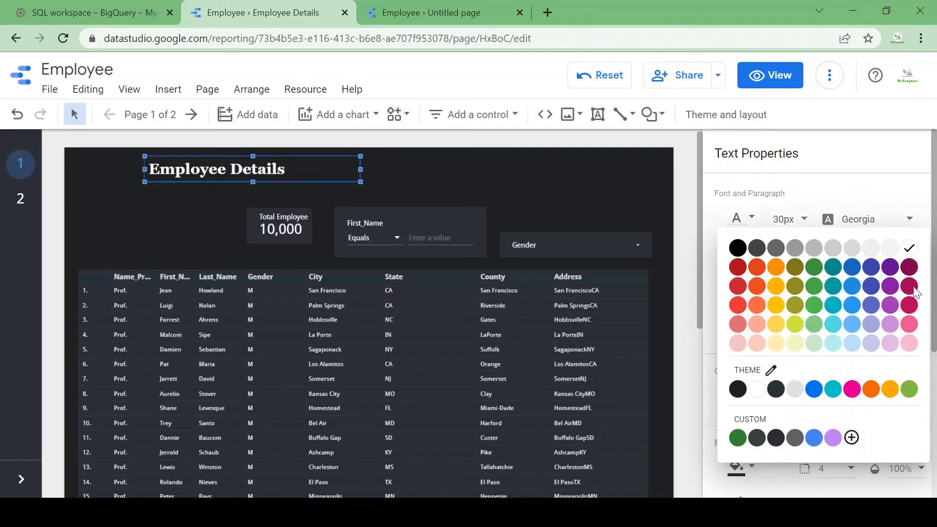
{"action": "left_click", "coordinate": [814, 438]}
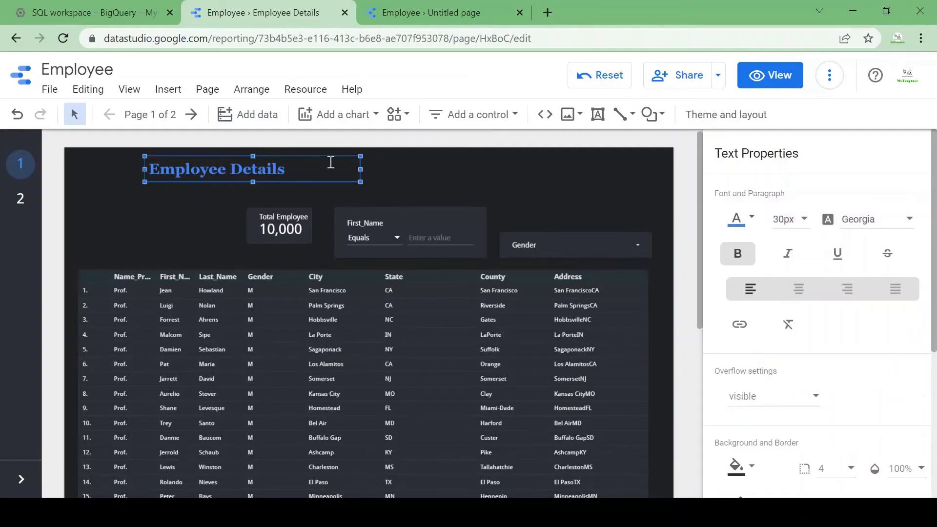
{"action": "left_click_drag", "start_coordinate": [331, 159], "coordinate": [457, 155]}
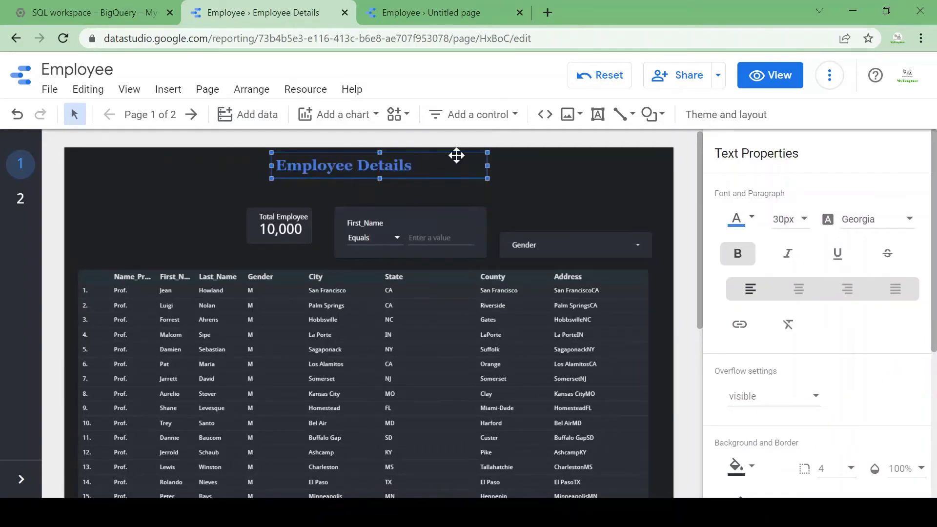
{"action": "left_click", "coordinate": [568, 183]}
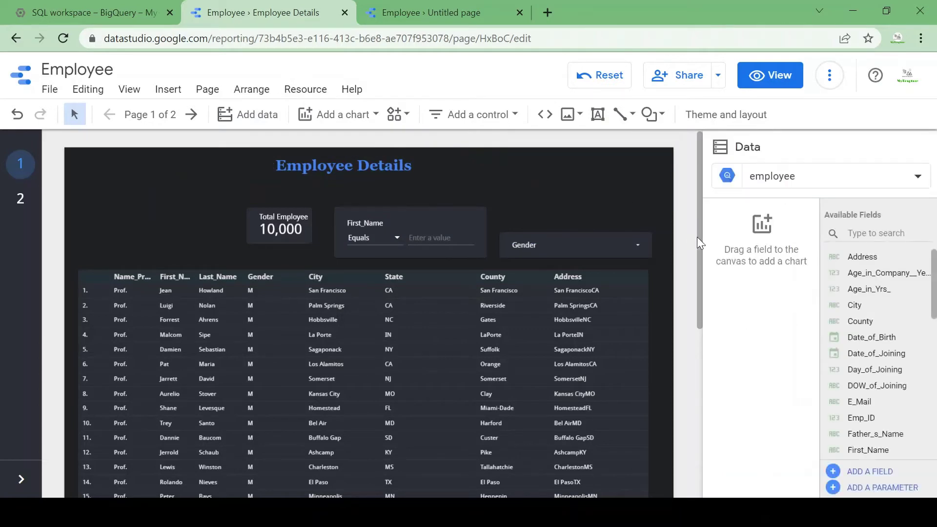
- Add a calculated field to the employee data source and name it Full_name
{"action": "left_click_drag", "start_coordinate": [699, 239], "coordinate": [703, 265]}
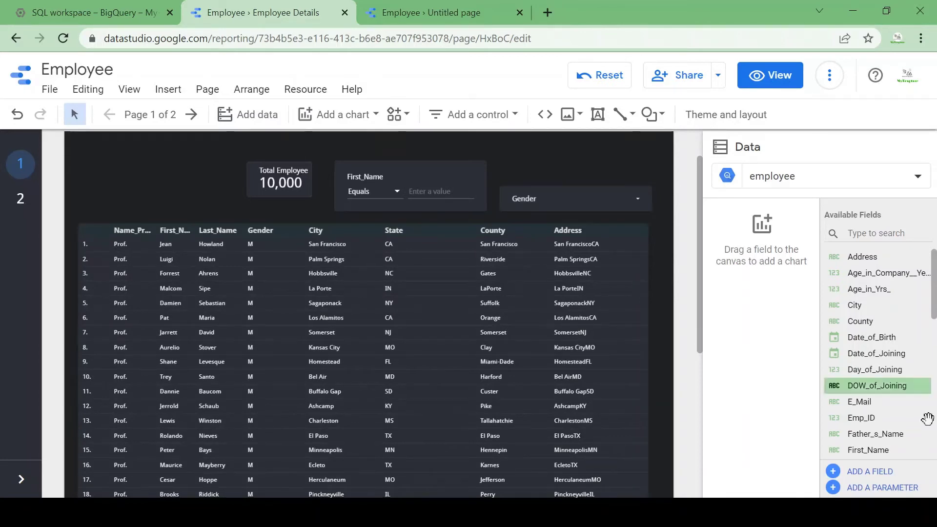
{"action": "left_click", "coordinate": [854, 476]}
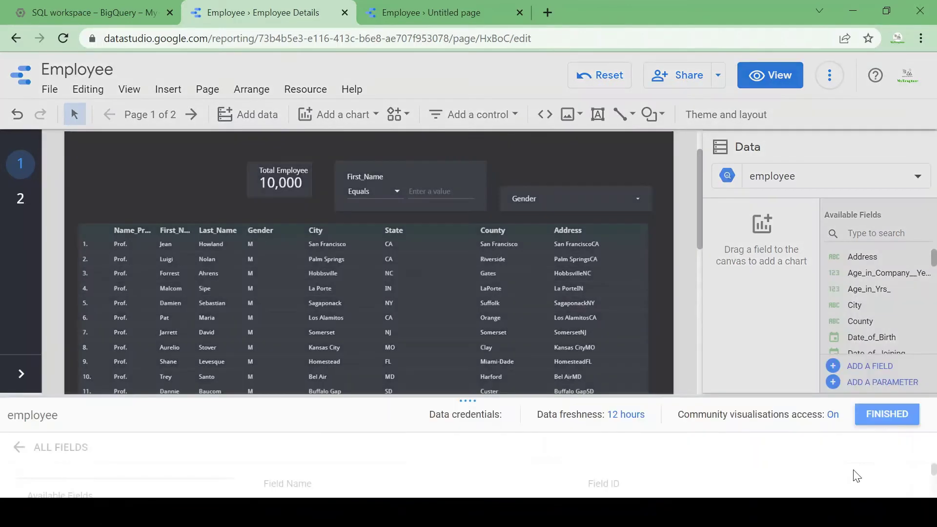
{"action": "left_click", "coordinate": [361, 350]}
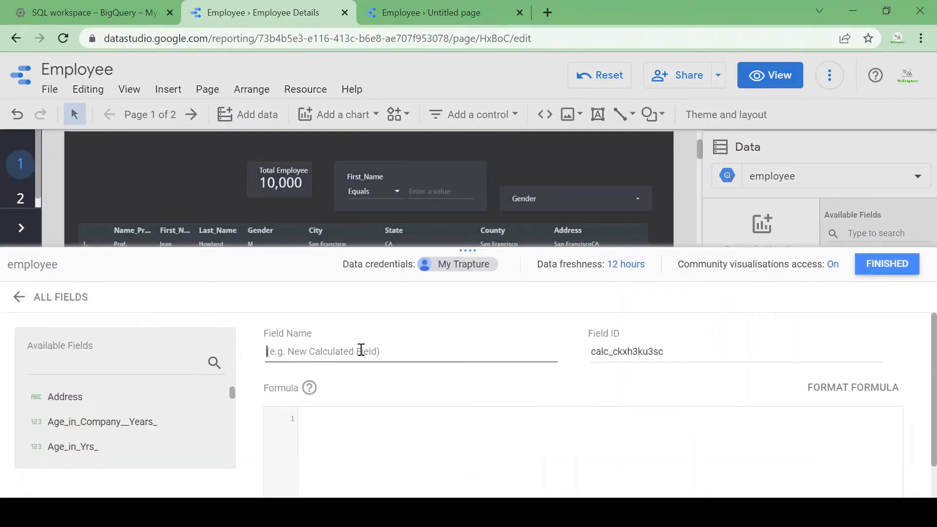
{"action": "type", "text": "F"}
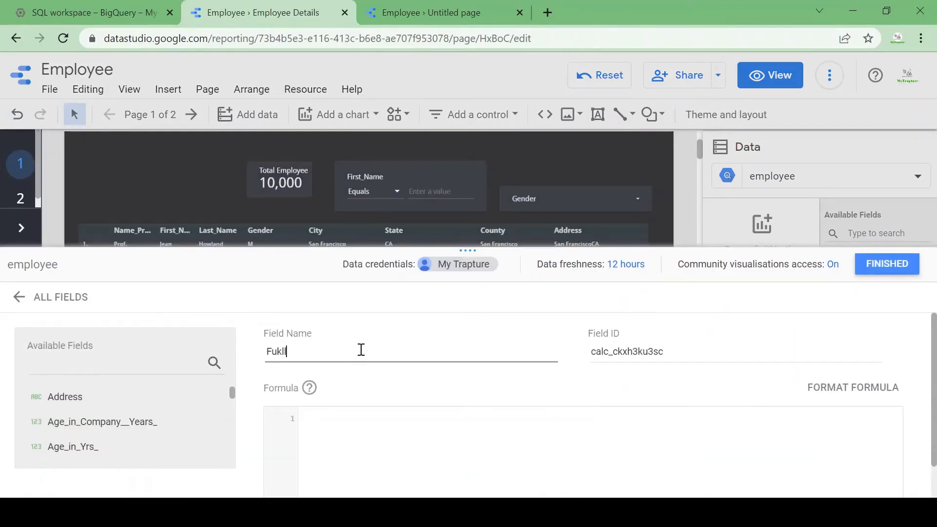
{"action": "type", "text": "ull_name"}
- Enter the Full_name formula as CONCAT(Name_Prefix,First_Name," ",Last_Name)
{"action": "left_click", "coordinate": [357, 419]}
{"action": "type", "text": "co"}
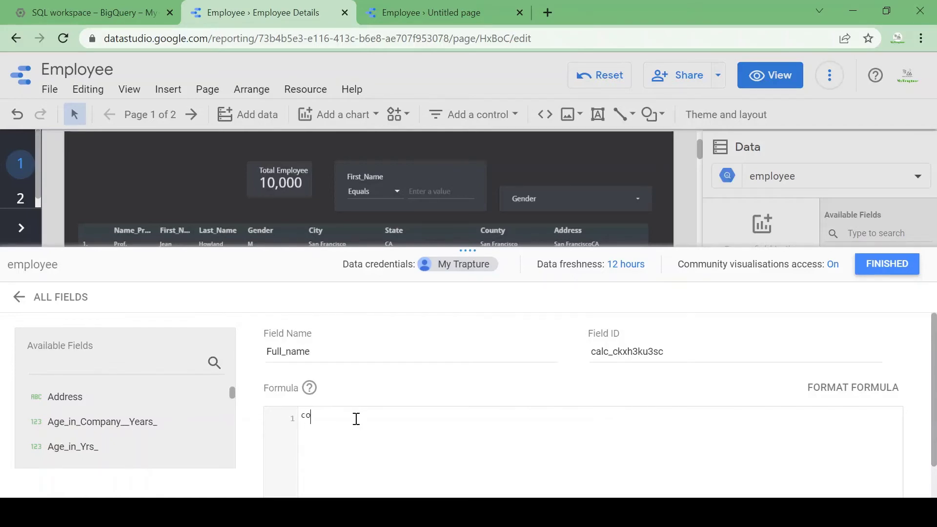
{"action": "type", "text": "ncat"}
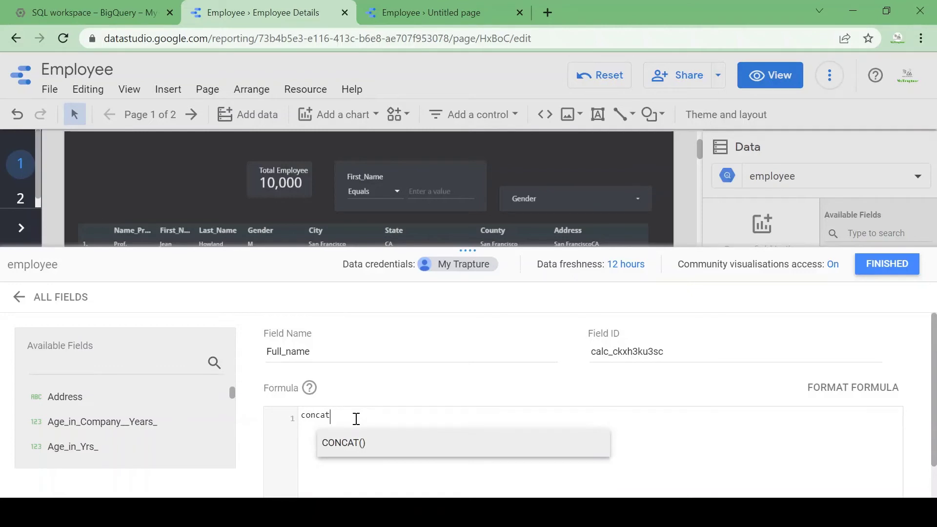
{"action": "left_click", "coordinate": [359, 447]}
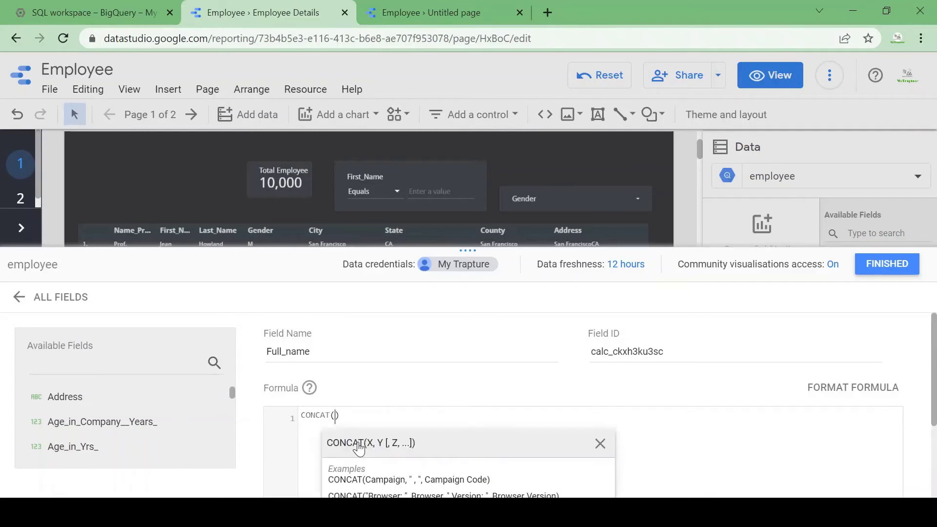
{"action": "type", "text": "name"}
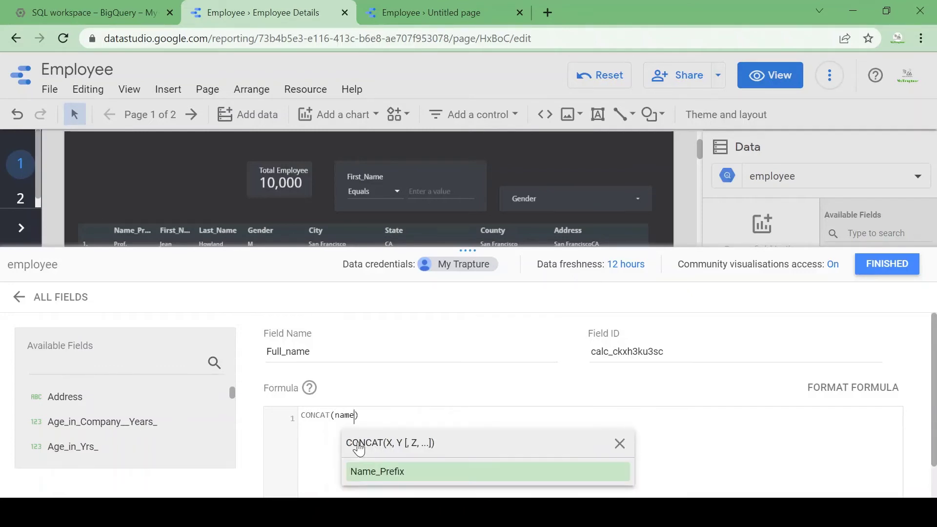
{"action": "left_click", "coordinate": [382, 473]}
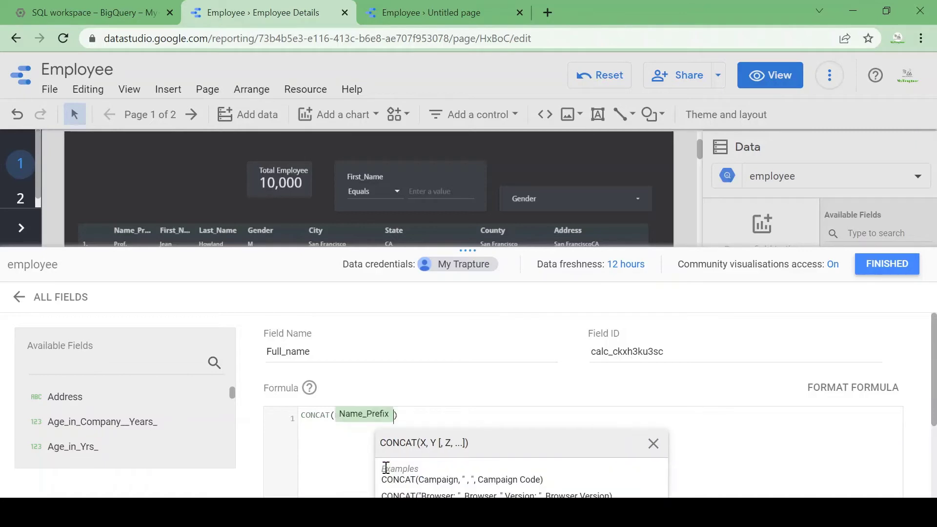
{"action": "type", "text": ",firs"}
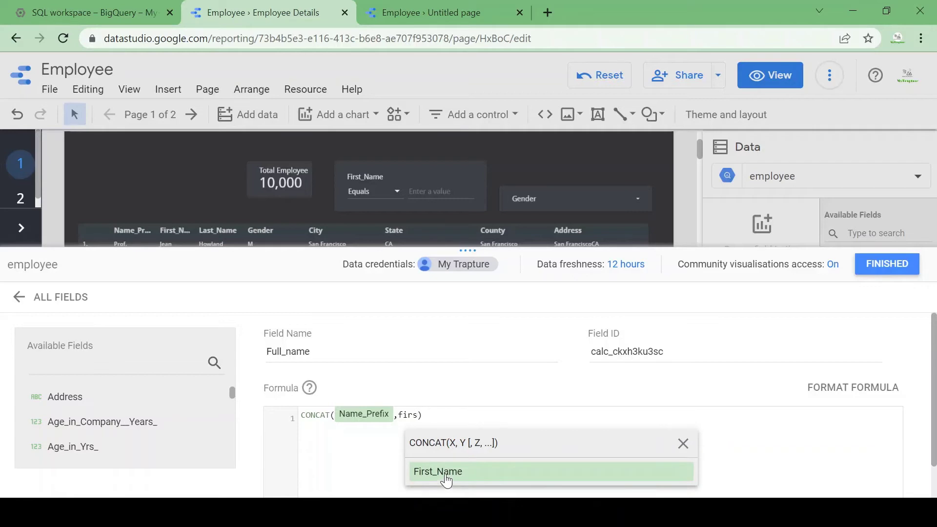
{"action": "left_click", "coordinate": [446, 472]}
{"action": "type", "text": ", "}
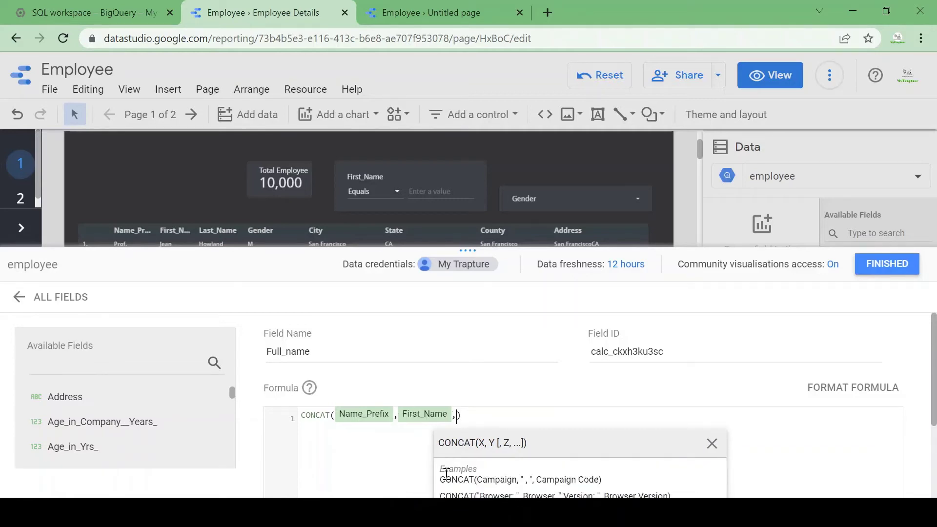
{"action": "type", "text": "\""}
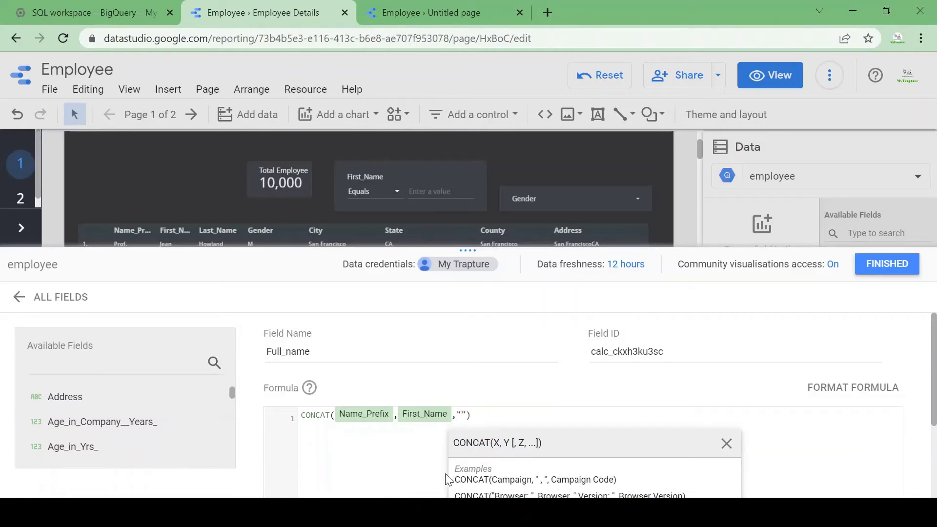
{"action": "type", "text": " \""}
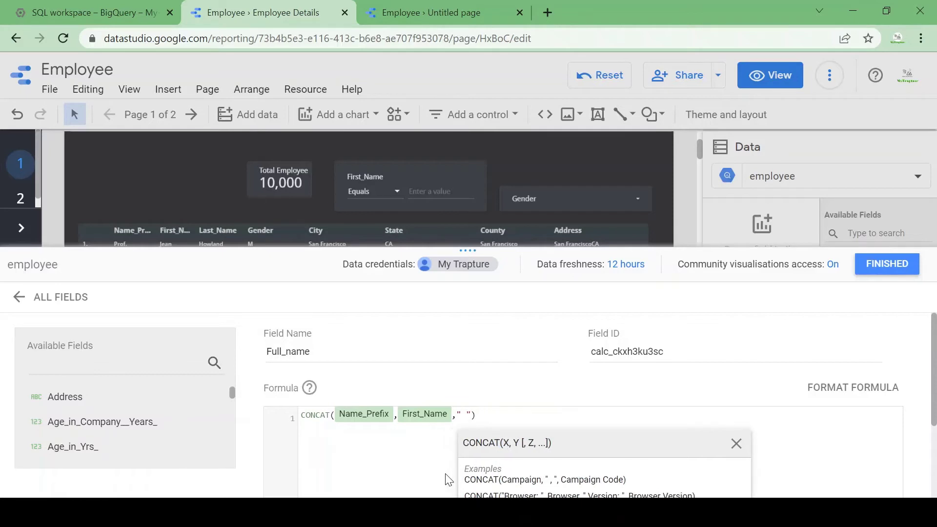
{"action": "type", "text": ",last"}
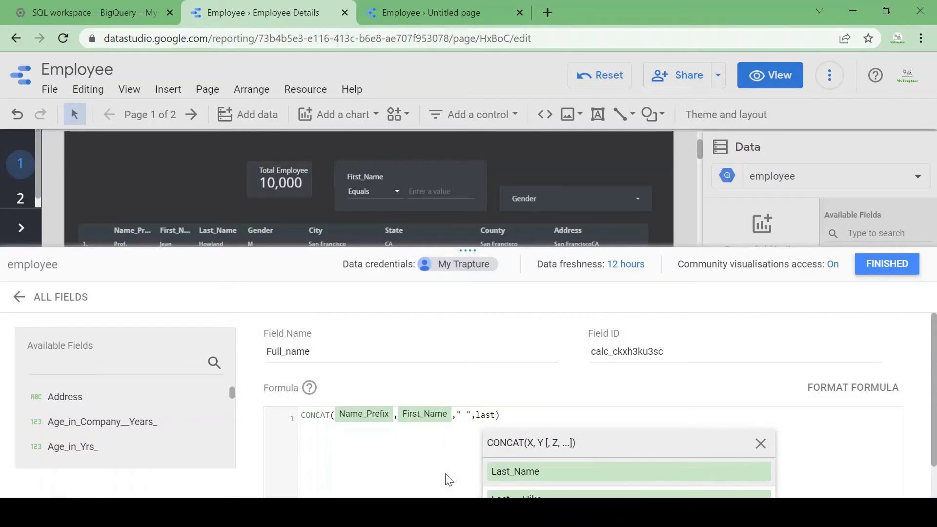
{"action": "left_click", "coordinate": [516, 472]}
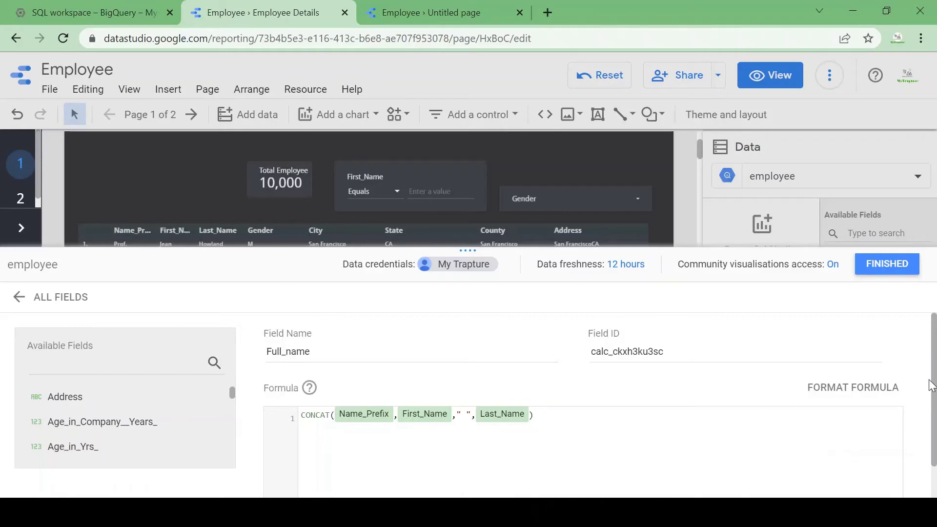
{"action": "scroll", "coordinate": [933, 405], "scroll_direction": "down", "scroll_amount": 1}
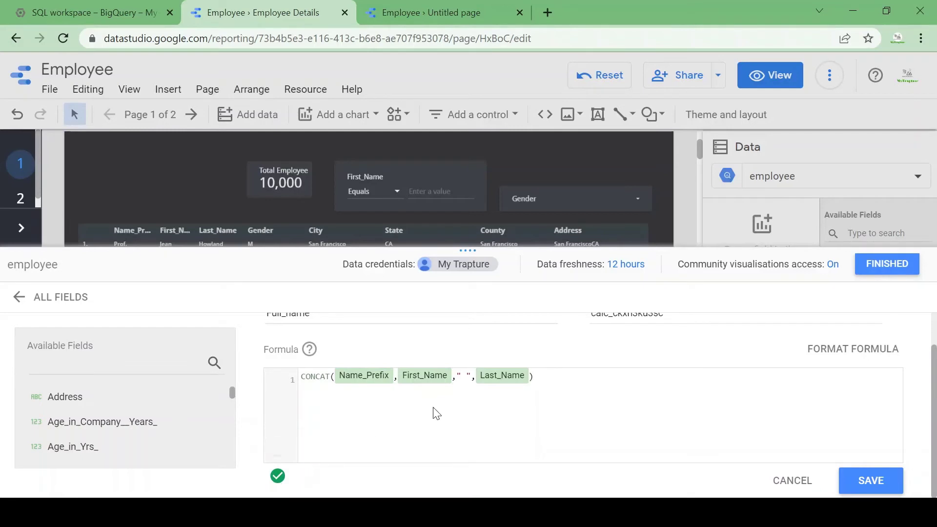
- Remove the comma before Last_Name to check the formula's syntax validation, and put the comma back
{"action": "left_click", "coordinate": [530, 379]}
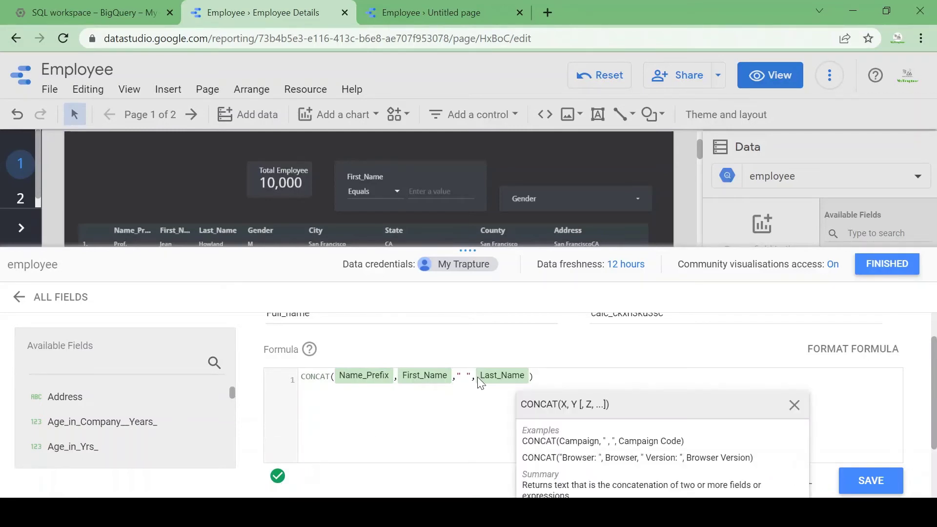
{"action": "left_click", "coordinate": [476, 379]}
{"action": "key", "text": "BackSpace"}
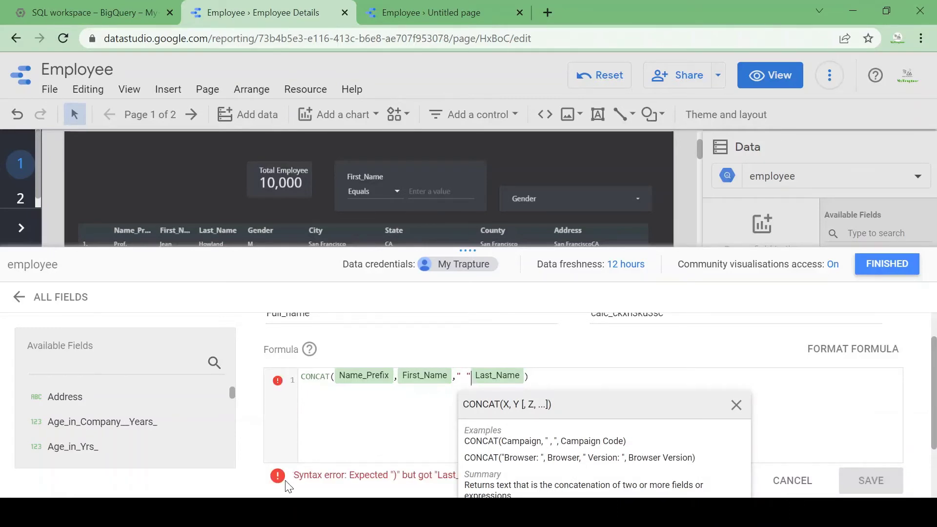
{"action": "triple_click", "coordinate": [325, 476]}
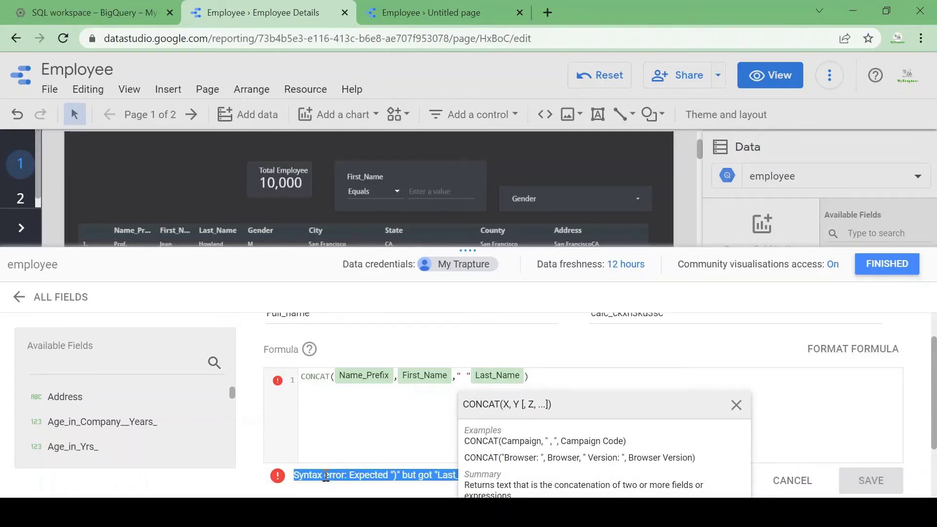
{"action": "left_click", "coordinate": [472, 380]}
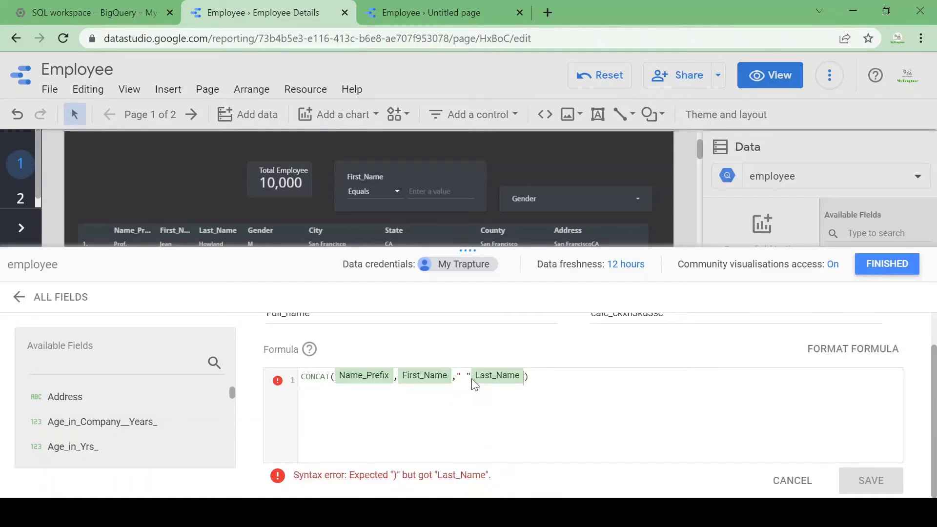
{"action": "left_click", "coordinate": [472, 379]}
{"action": "type", "text": ","}
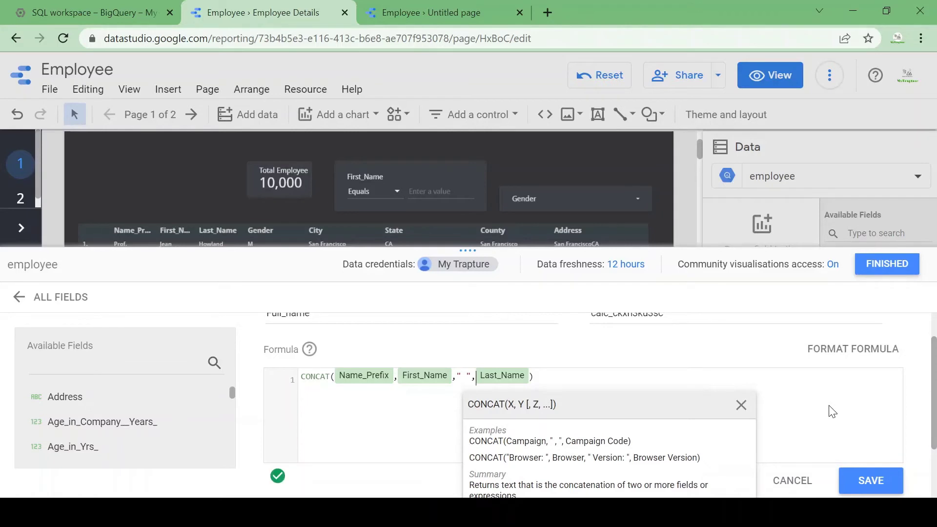
- Save the Full_name calculated field and close the field editor
{"action": "left_click", "coordinate": [885, 482]}
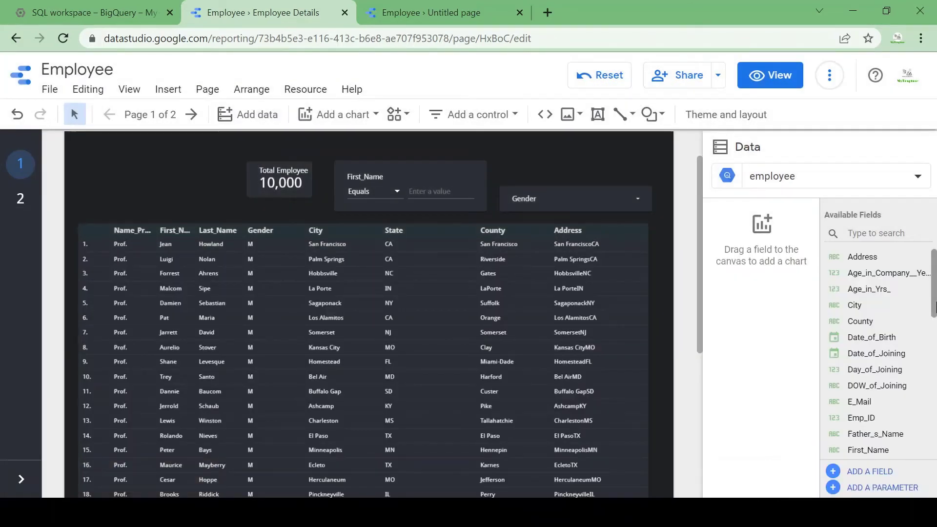
- Add Full_name as the employee table's first dimension and remove the Name_Prefix, First_Name and Last_Name dimensions
{"action": "left_click", "coordinate": [476, 305]}
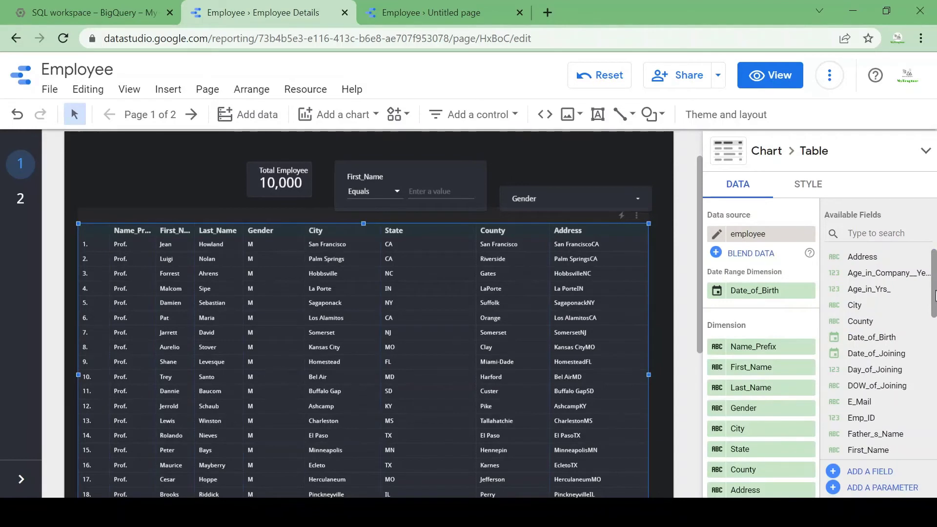
{"action": "scroll", "coordinate": [934, 301], "scroll_direction": "down", "scroll_amount": 2}
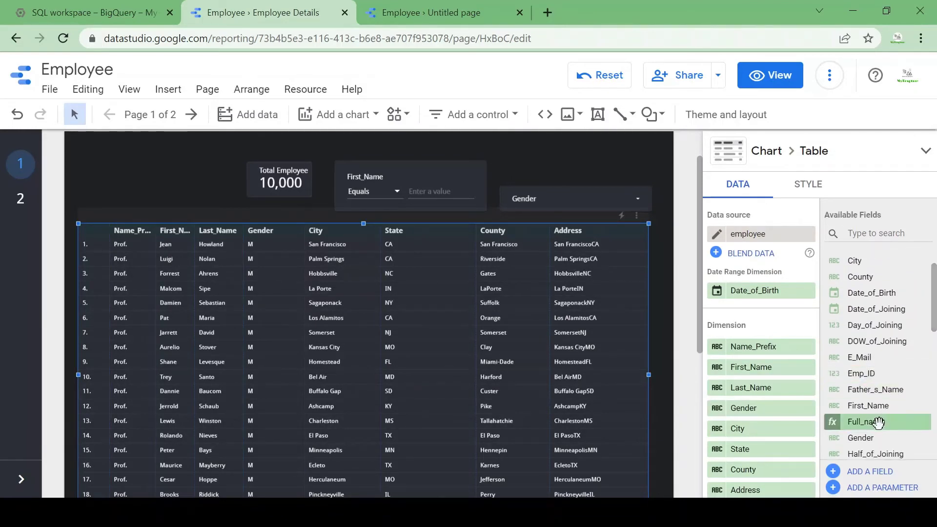
{"action": "left_click_drag", "start_coordinate": [879, 422], "coordinate": [767, 353]}
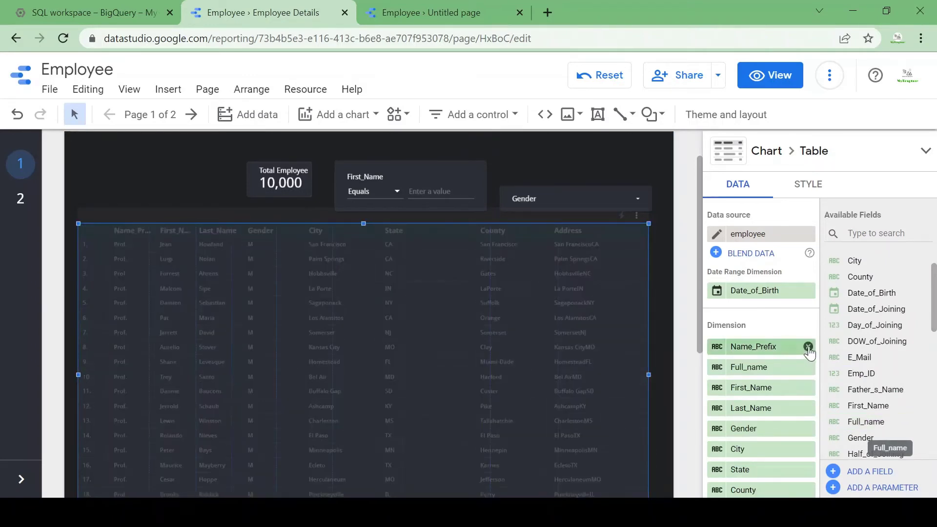
{"action": "left_click", "coordinate": [808, 347]}
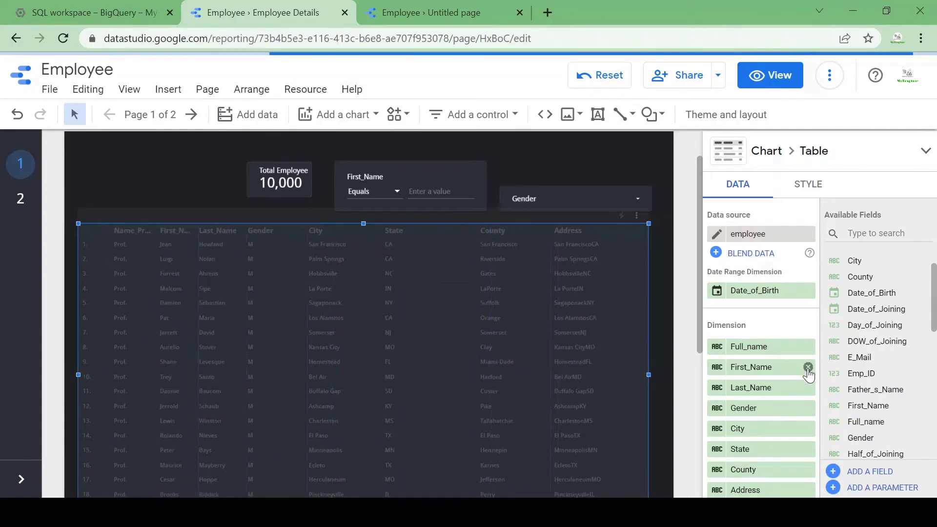
{"action": "left_click", "coordinate": [809, 370]}
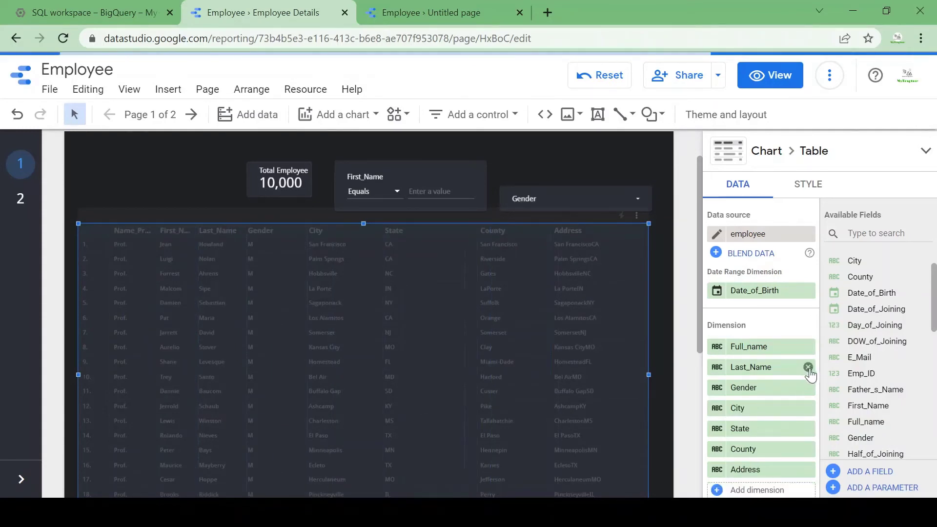
{"action": "left_click", "coordinate": [808, 367]}
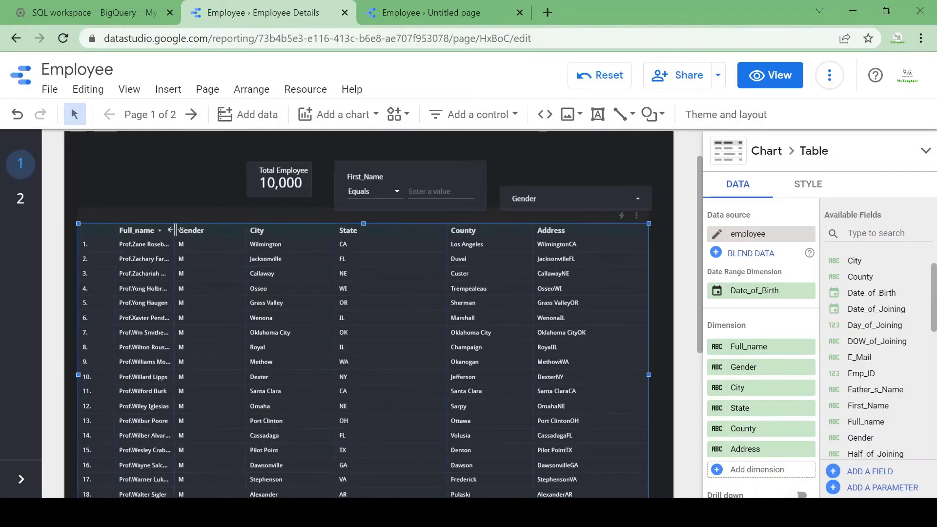
- Widen the table's Full_name and Gender columns and narrow the State and County columns to fit their contents
{"action": "left_click_drag", "start_coordinate": [175, 230], "coordinate": [226, 234]}
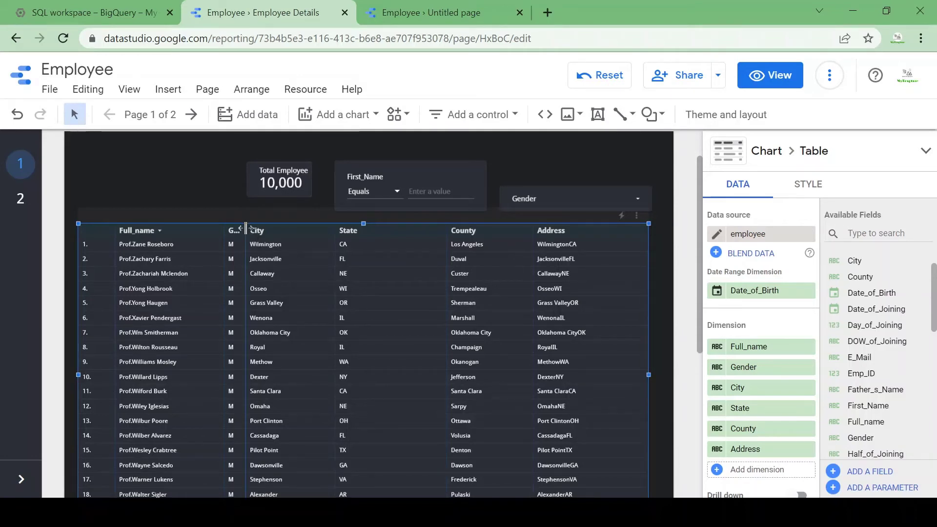
{"action": "left_click_drag", "start_coordinate": [245, 230], "coordinate": [271, 230]}
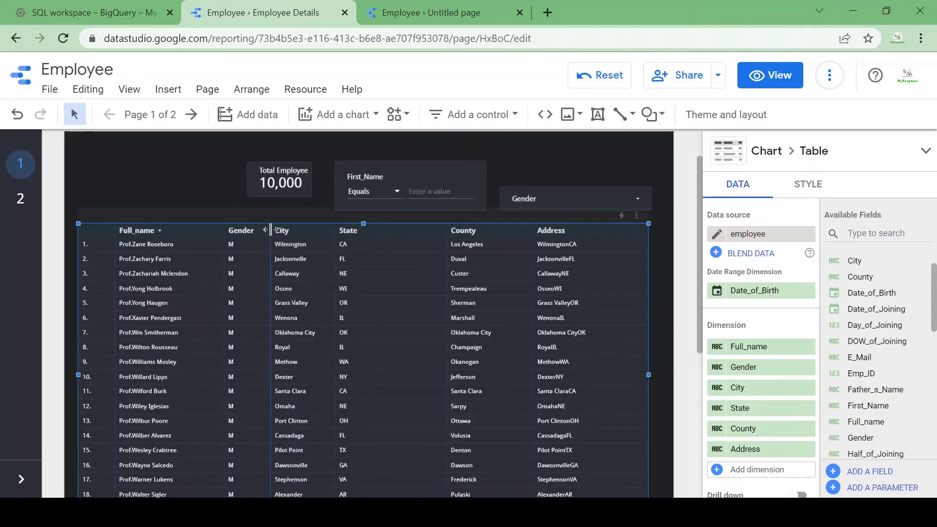
{"action": "left_click_drag", "start_coordinate": [447, 233], "coordinate": [389, 236]}
{"action": "left_click_drag", "start_coordinate": [534, 238], "coordinate": [453, 244]}
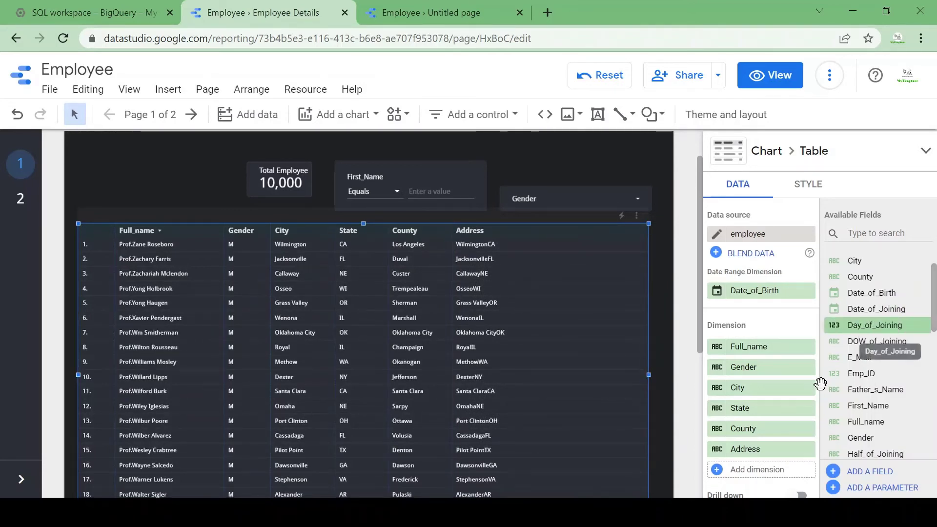
- Try Day_of_Joining as the table's last dimension, widen its column, and remove the dimension
{"action": "left_click_drag", "start_coordinate": [862, 374], "coordinate": [769, 472]}
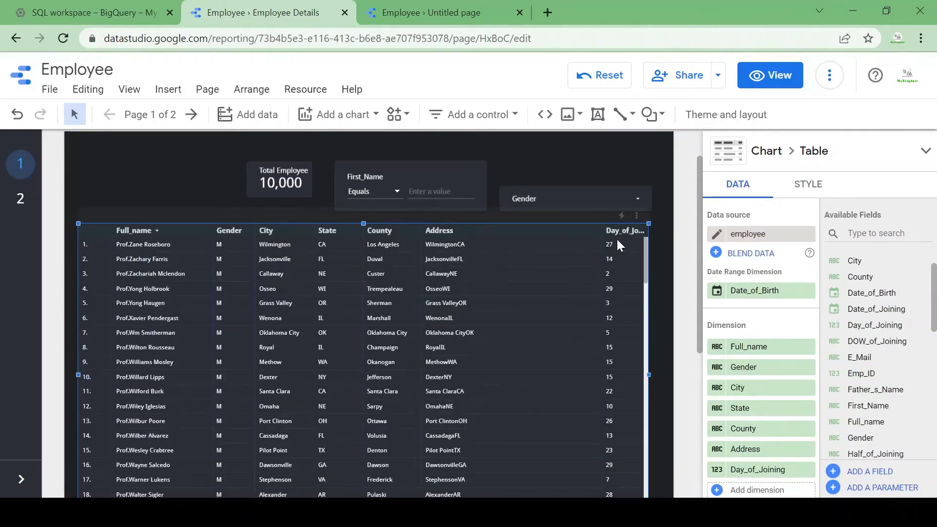
{"action": "double_click", "coordinate": [555, 251]}
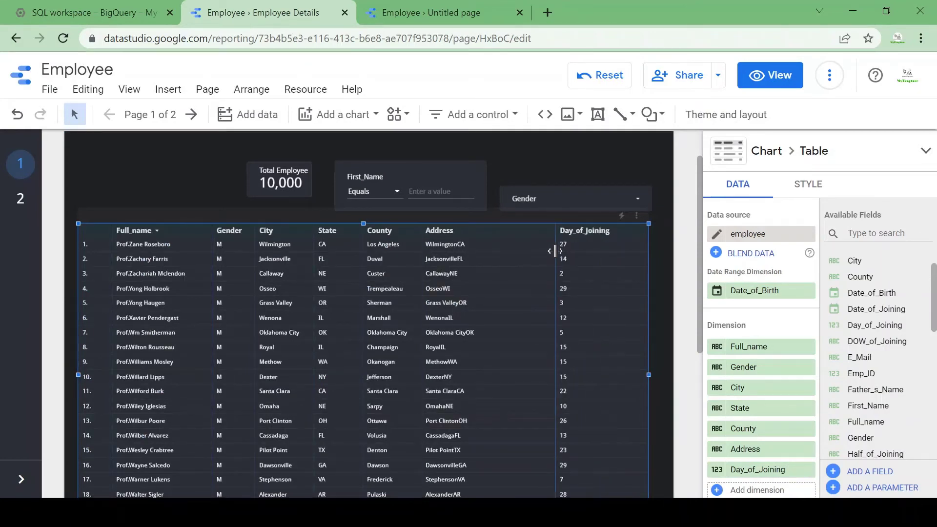
{"action": "left_click_drag", "start_coordinate": [801, 448], "coordinate": [810, 473]}
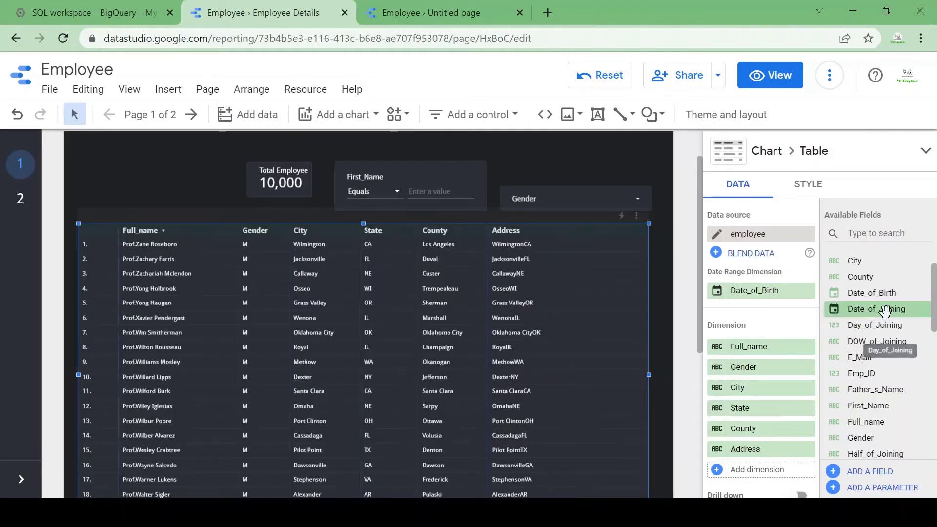
- Add Date_of_Joining as the dimension after Address and widen its column to show the full header
{"action": "left_click_drag", "start_coordinate": [885, 310], "coordinate": [781, 480]}
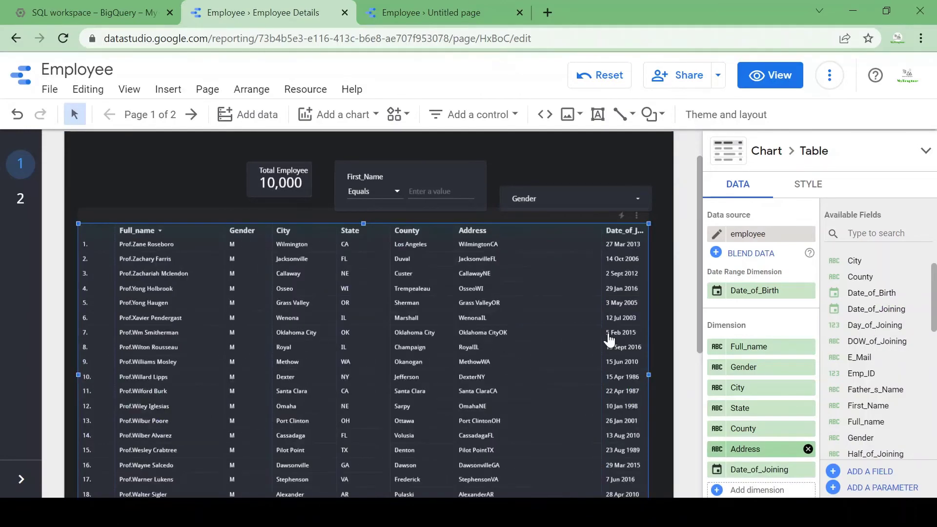
{"action": "left_click_drag", "start_coordinate": [602, 234], "coordinate": [570, 237]}
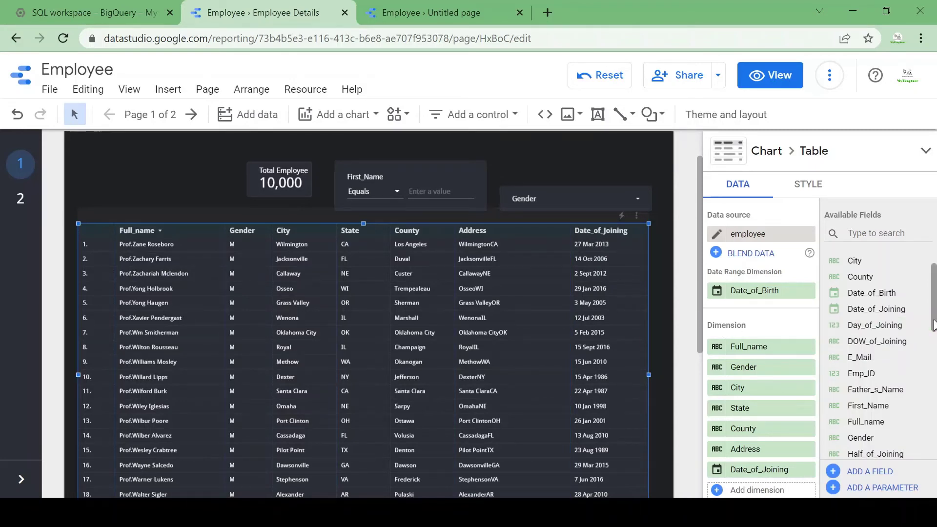
{"action": "scroll", "coordinate": [934, 339], "scroll_direction": "down", "scroll_amount": 1}
{"action": "scroll", "coordinate": [934, 339], "scroll_direction": "down", "scroll_amount": 1}
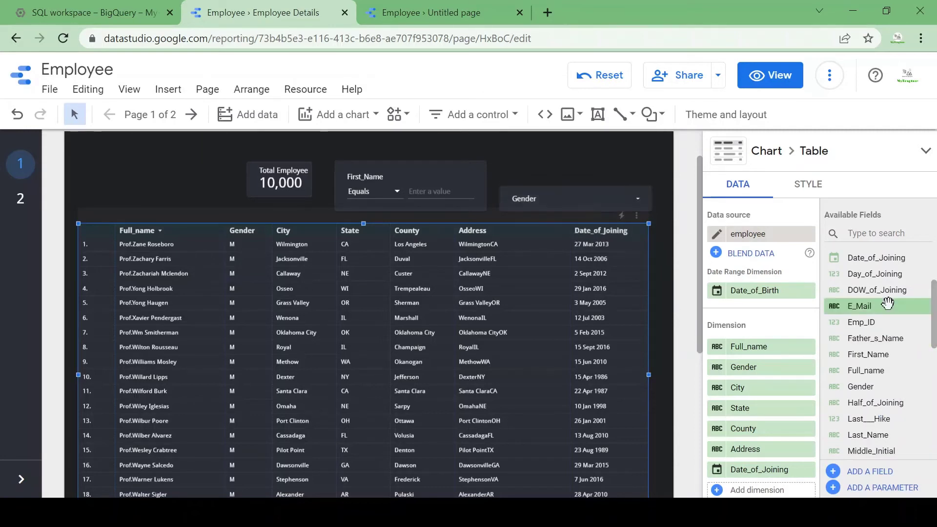
- Try placing a slider control above the Gender filter, and remove it from the page
{"action": "left_click", "coordinate": [463, 120]}
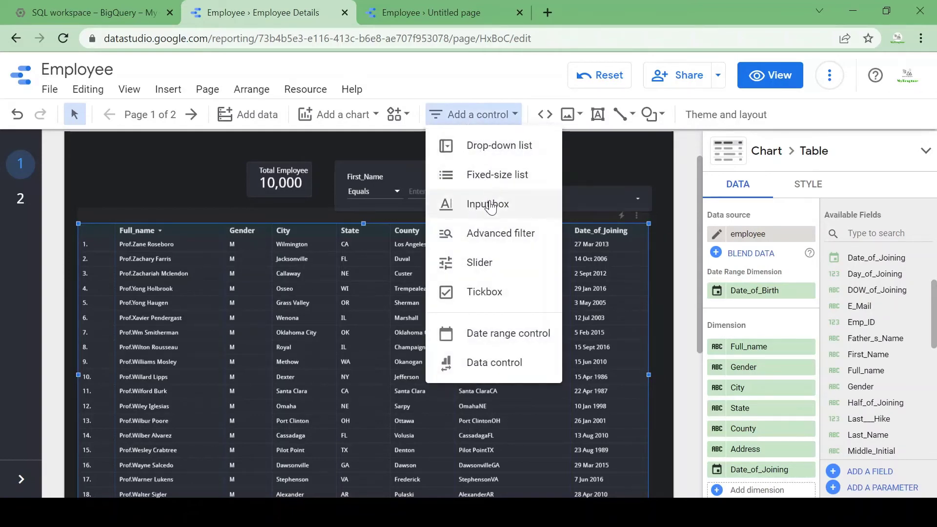
{"action": "left_click", "coordinate": [489, 264]}
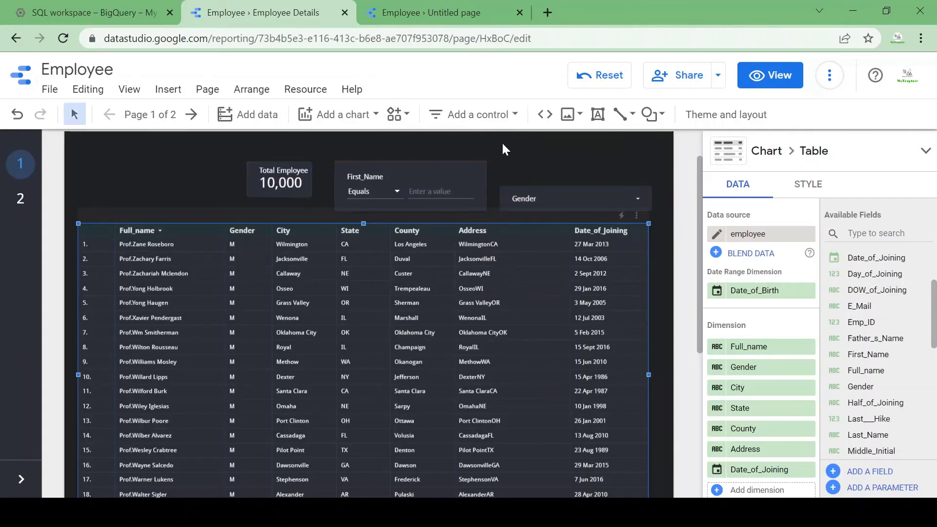
{"action": "left_click", "coordinate": [502, 142]}
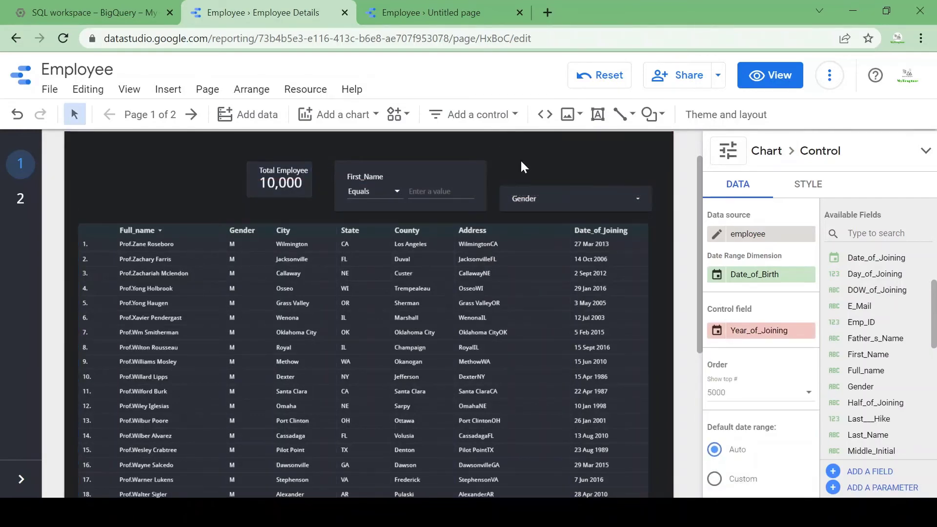
{"action": "left_click", "coordinate": [614, 157]}
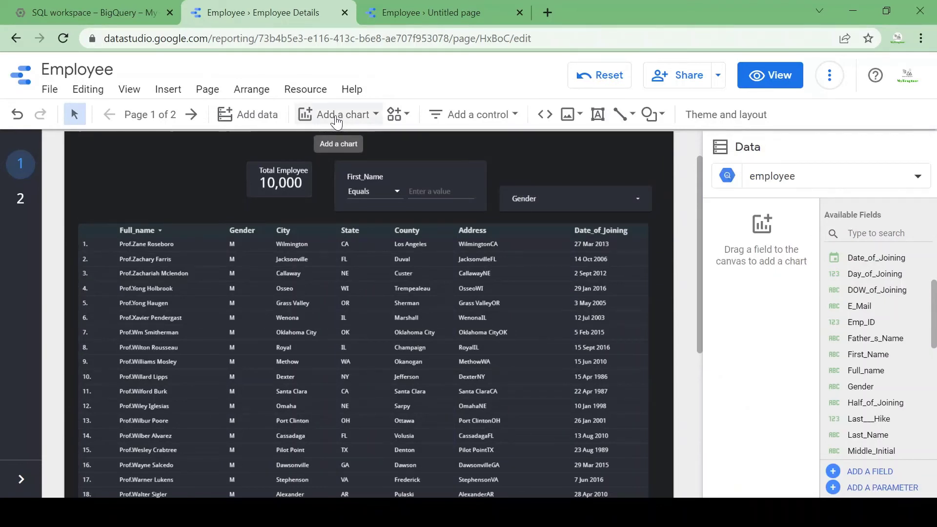
- Add a date range control directly above the Gender filter
{"action": "left_click", "coordinate": [487, 115]}
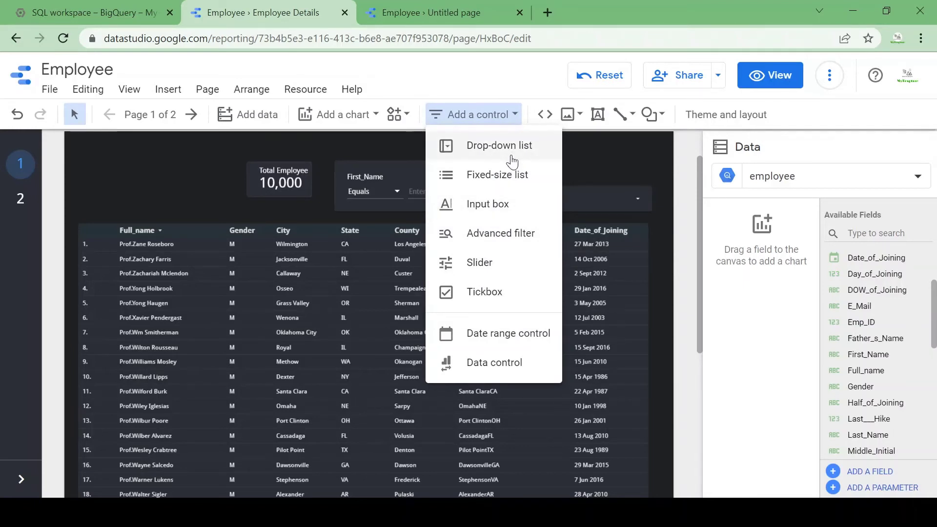
{"action": "left_click", "coordinate": [479, 333]}
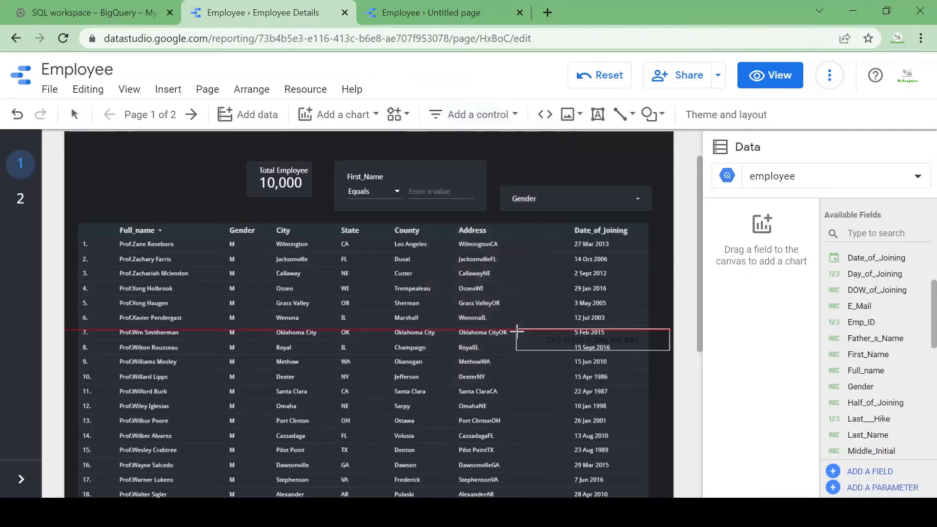
{"action": "left_click", "coordinate": [504, 153]}
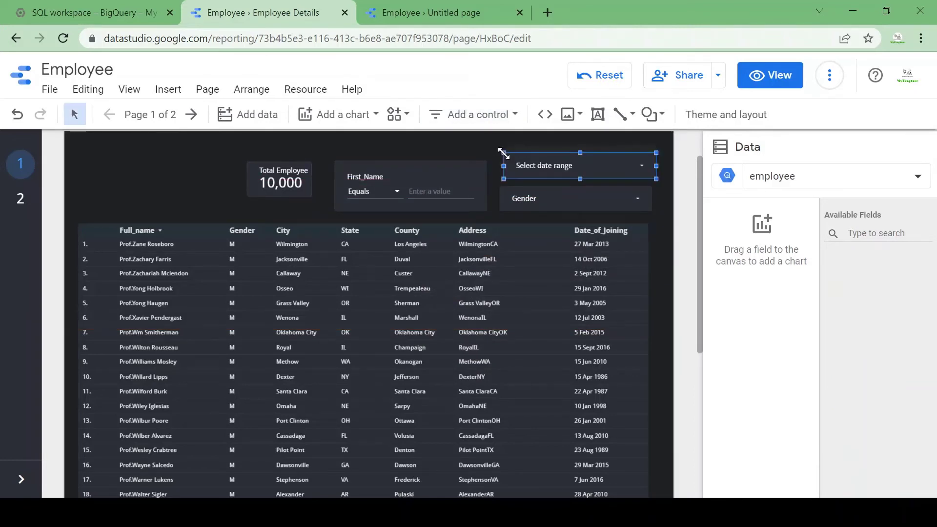
- Examine the date range control's calendar, its default date range setting and the preset ranges it offers
{"action": "left_click", "coordinate": [578, 174]}
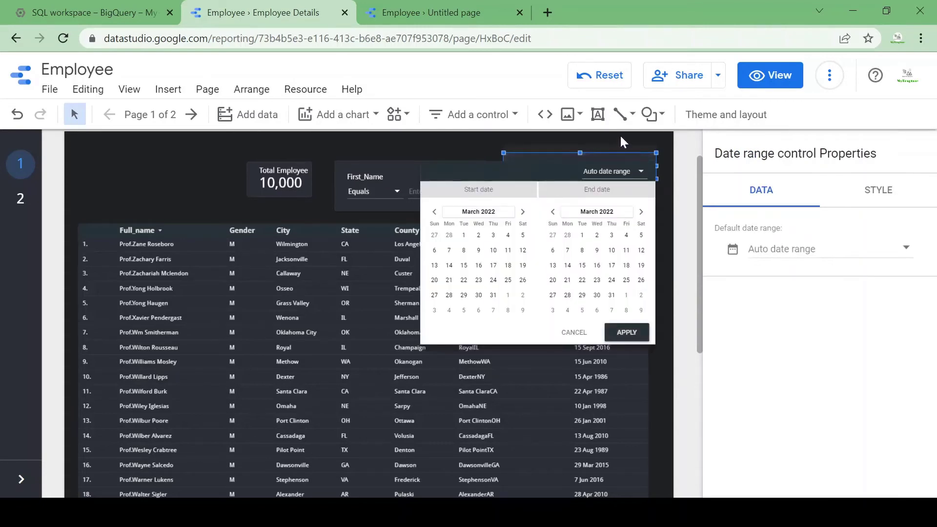
{"action": "left_click", "coordinate": [746, 196]}
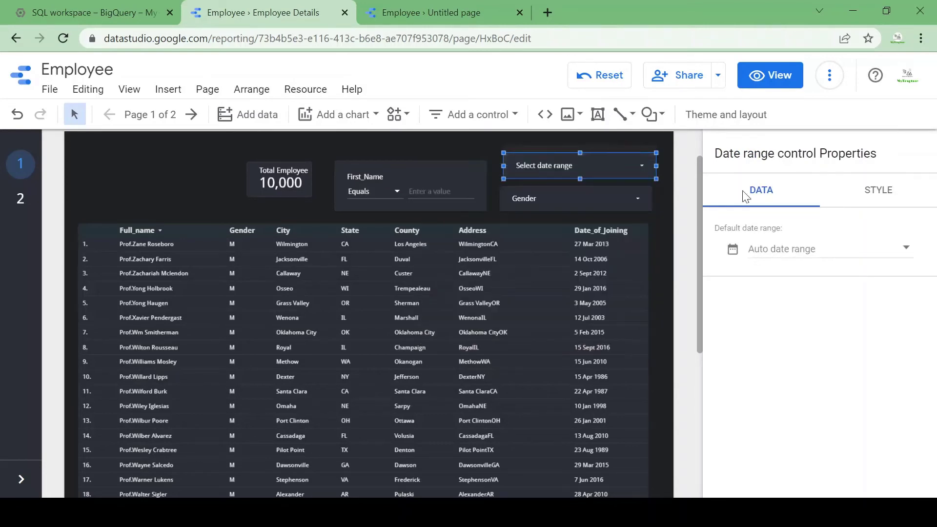
{"action": "left_click", "coordinate": [802, 250]}
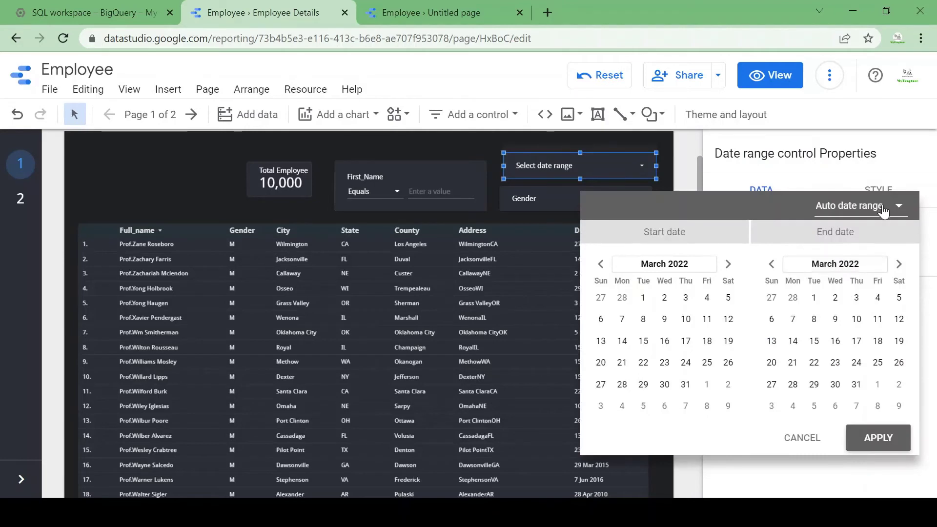
{"action": "left_click", "coordinate": [801, 441]}
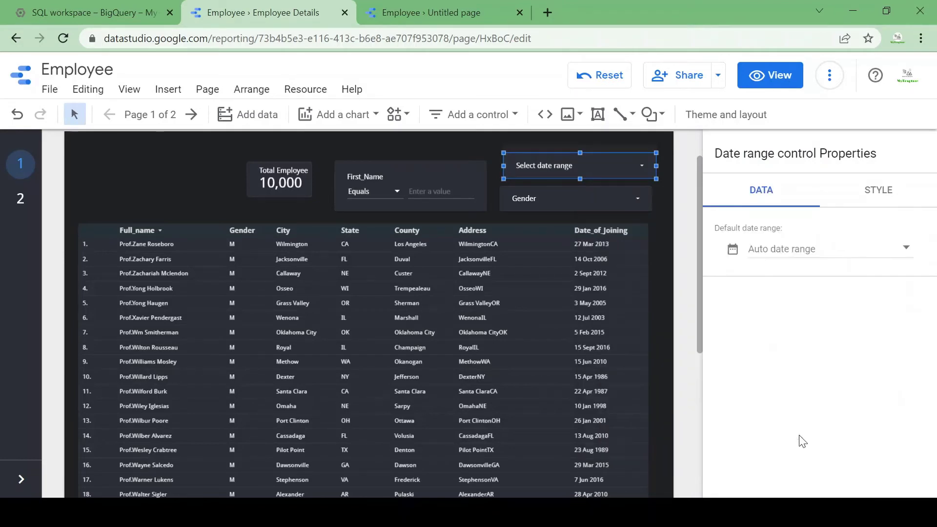
{"action": "left_click", "coordinate": [545, 352]}
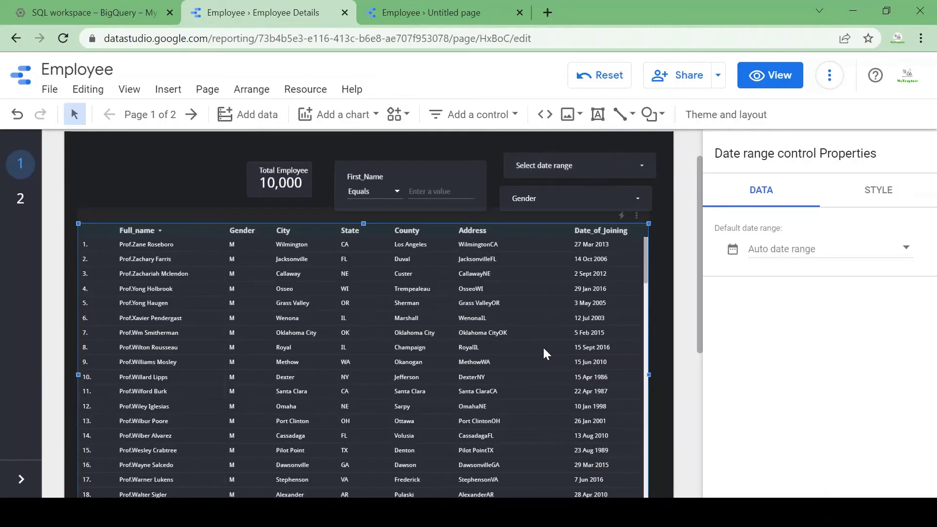
{"action": "left_click", "coordinate": [600, 171]}
{"action": "left_click", "coordinate": [600, 171]}
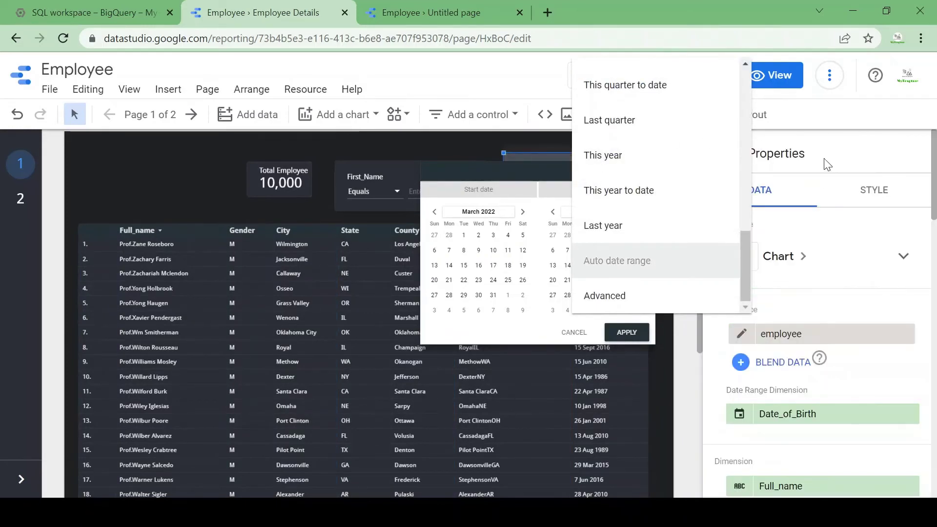
{"action": "left_click", "coordinate": [458, 135]}
{"action": "left_click", "coordinate": [461, 146]}
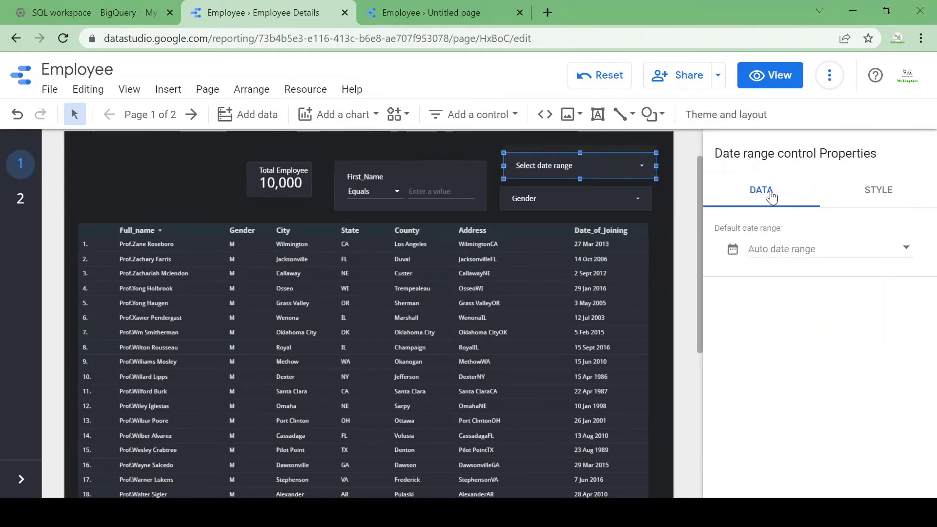
- Apply the auto date range in the date range control's calendar, and delete the control from the page
{"action": "left_click", "coordinate": [640, 166]}
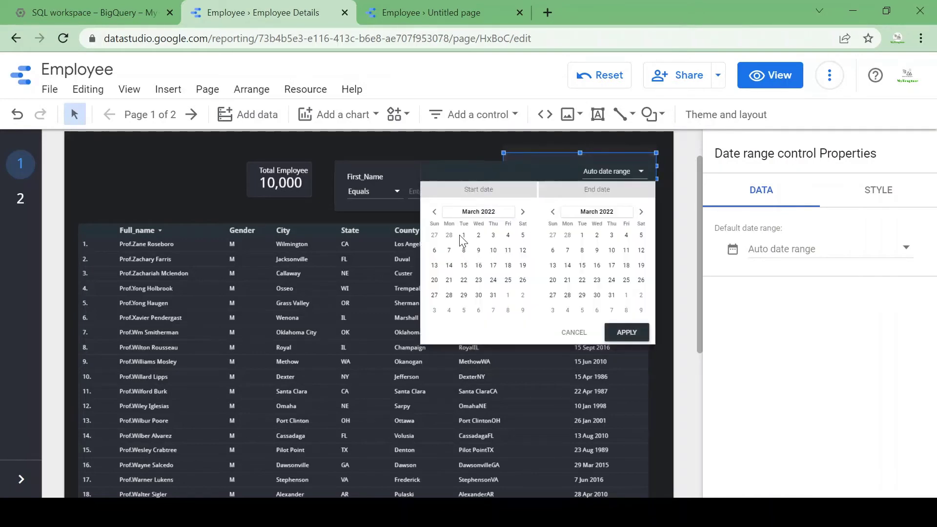
{"action": "left_click", "coordinate": [627, 332]}
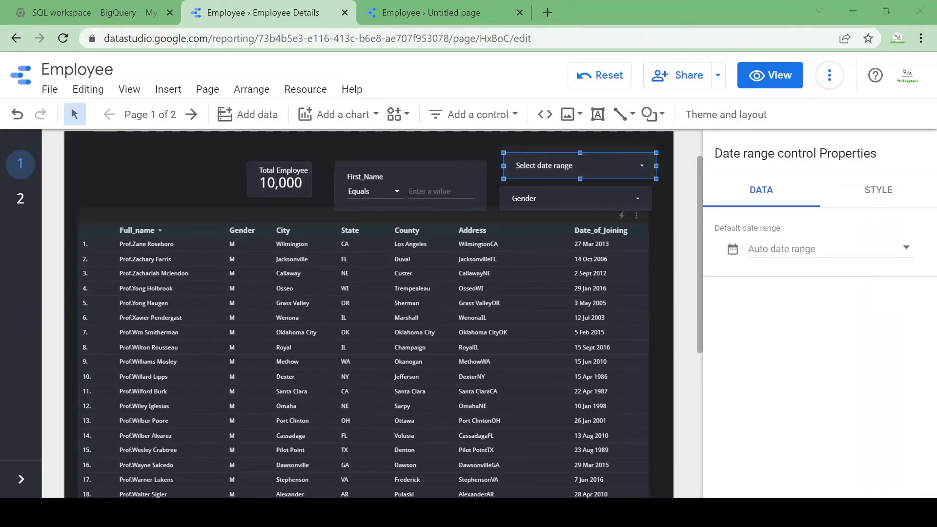
{"action": "key", "text": "Escape"}
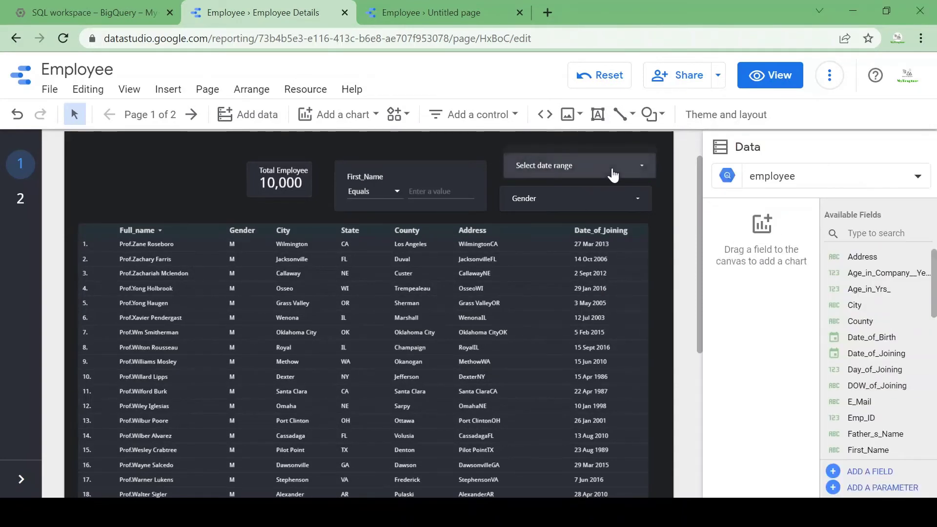
{"action": "left_click", "coordinate": [611, 147]}
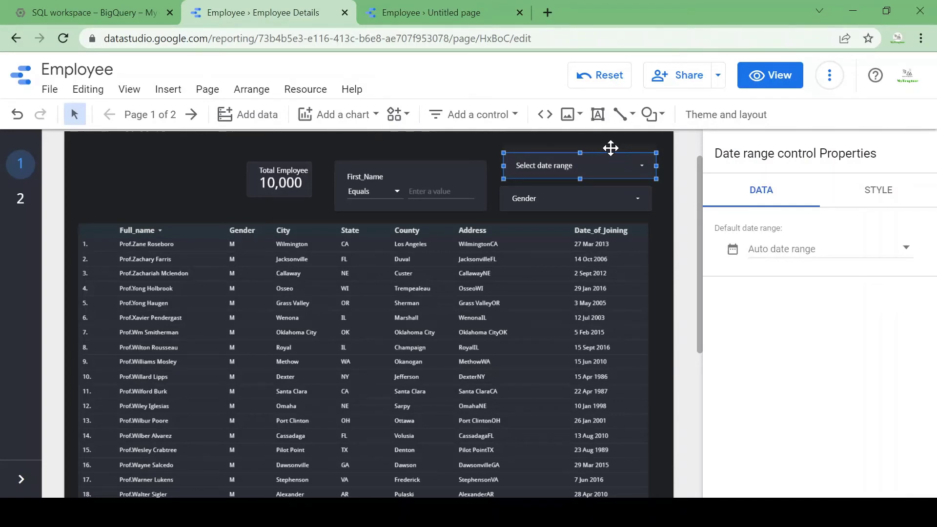
{"action": "key", "text": "Delete"}
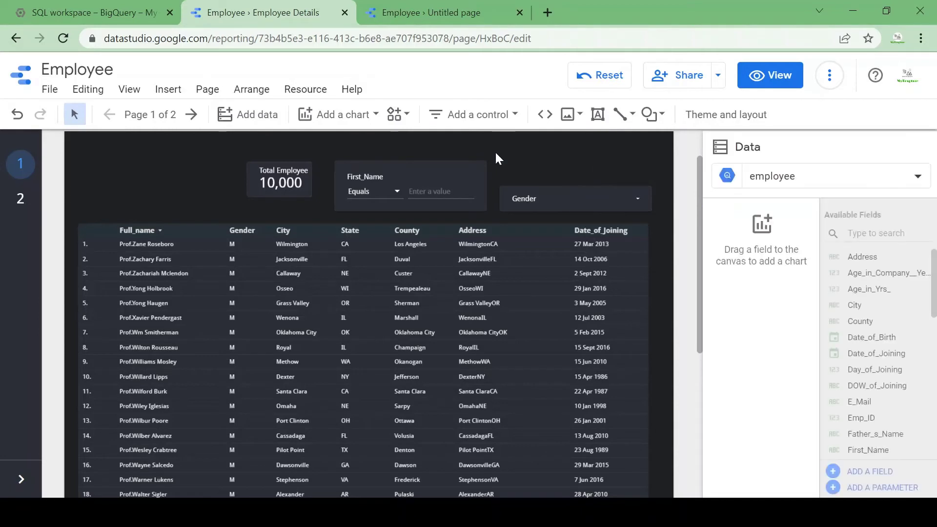
- Add a drop-down list control beside the Total Employee scorecard, above the table's first columns, with Year_of_Joining as its control field
{"action": "left_click", "coordinate": [460, 117]}
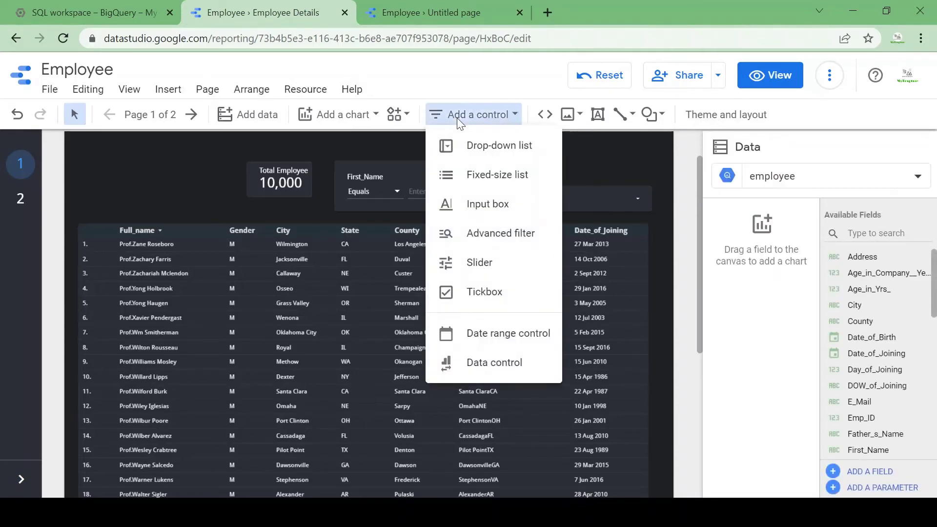
{"action": "left_click", "coordinate": [474, 147]}
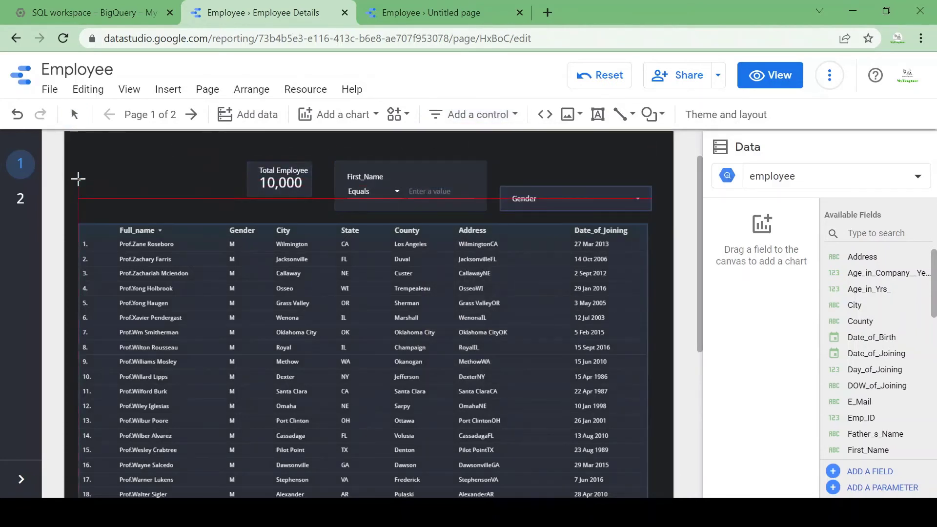
{"action": "left_click", "coordinate": [77, 180]}
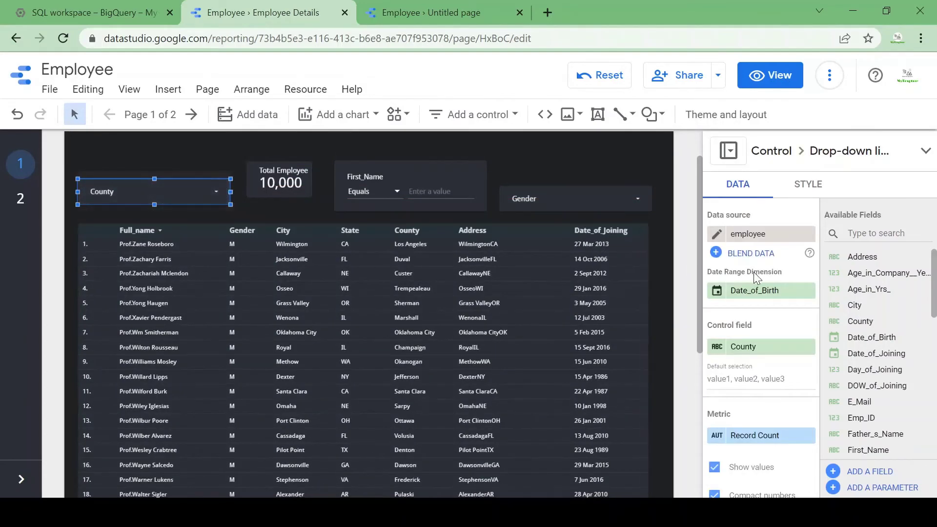
{"action": "left_click", "coordinate": [747, 348]}
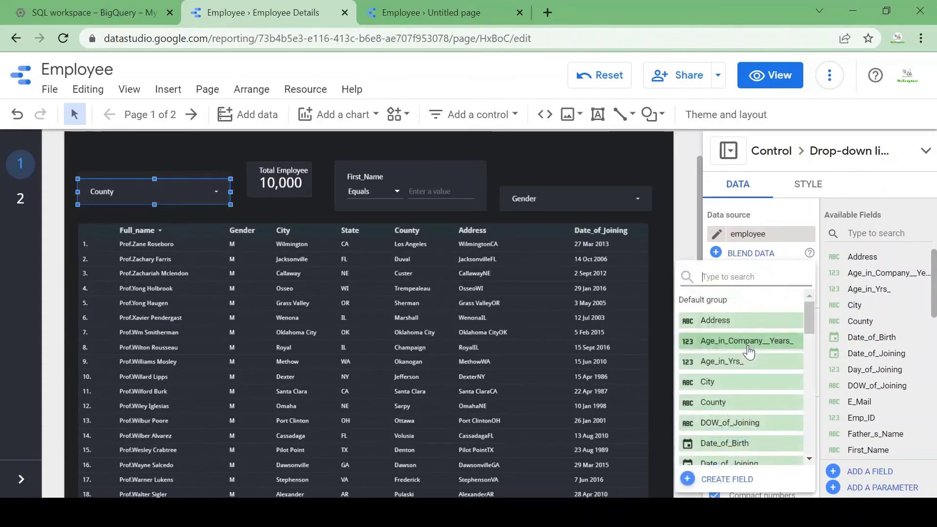
{"action": "type", "text": "year"}
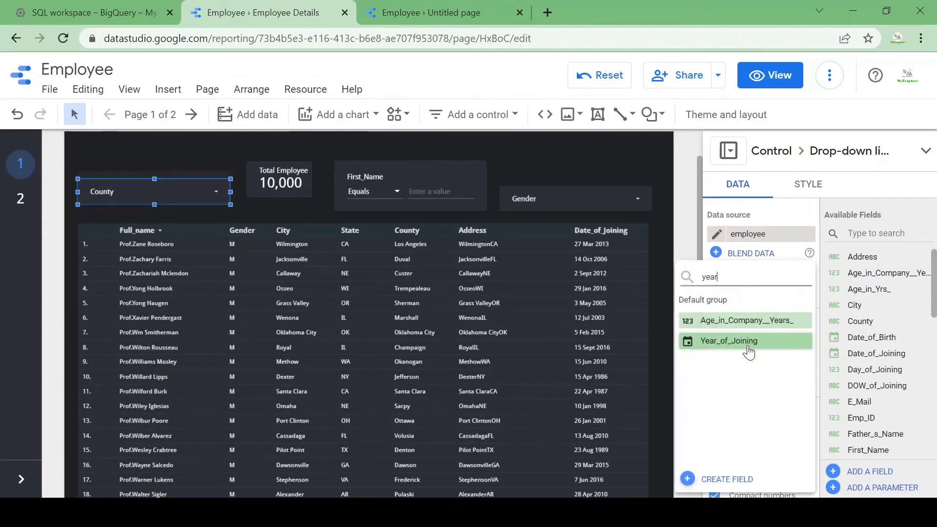
{"action": "left_click", "coordinate": [748, 350]}
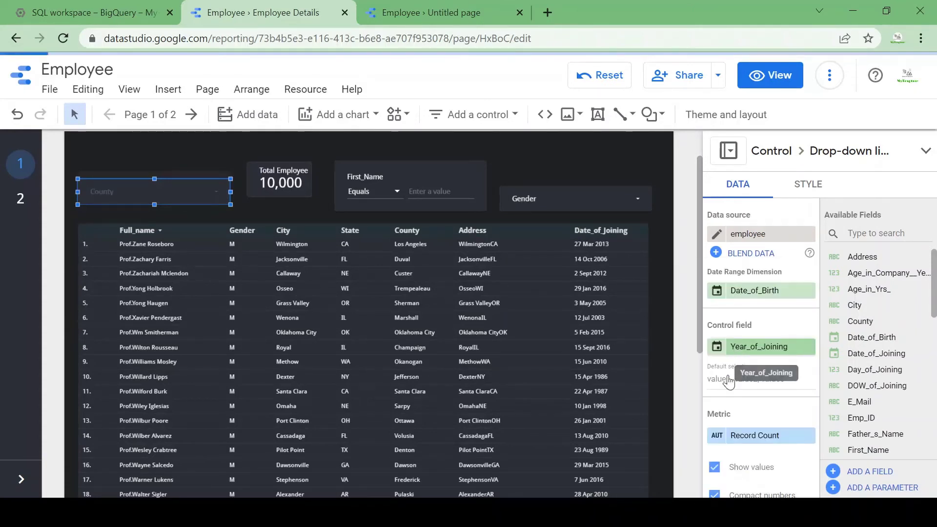
{"action": "left_click", "coordinate": [561, 174]}
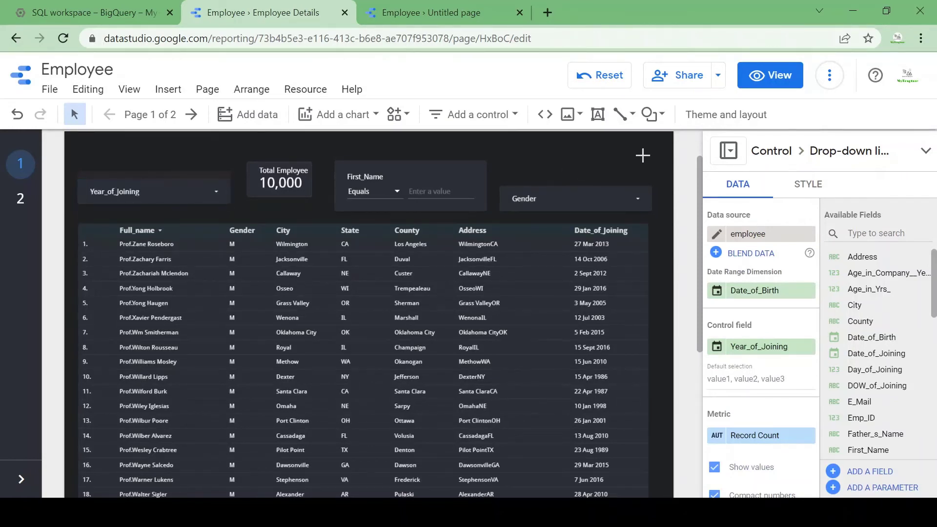
- Preview the report in view mode and filter the Employee Details page to only 2013 in the Year_of_Joining control
{"action": "left_click_drag", "start_coordinate": [700, 166], "coordinate": [700, 142]}
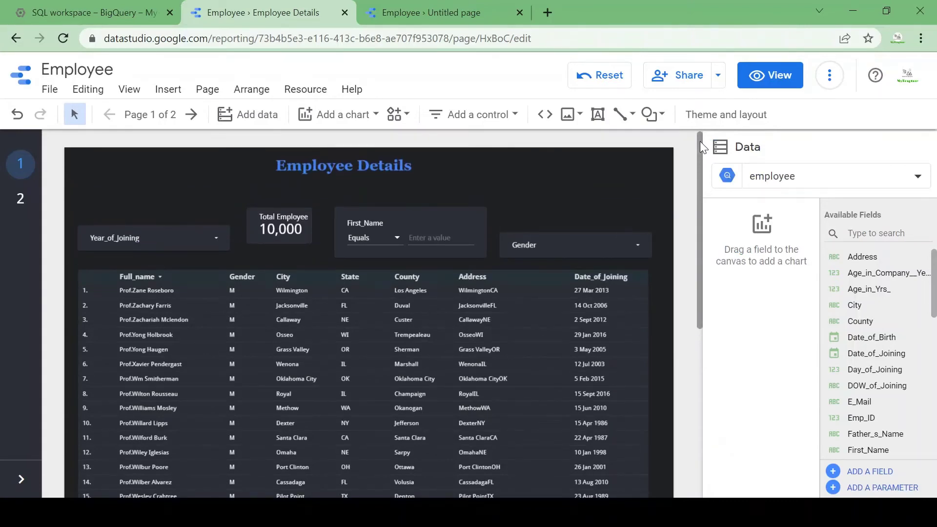
{"action": "left_click", "coordinate": [771, 77]}
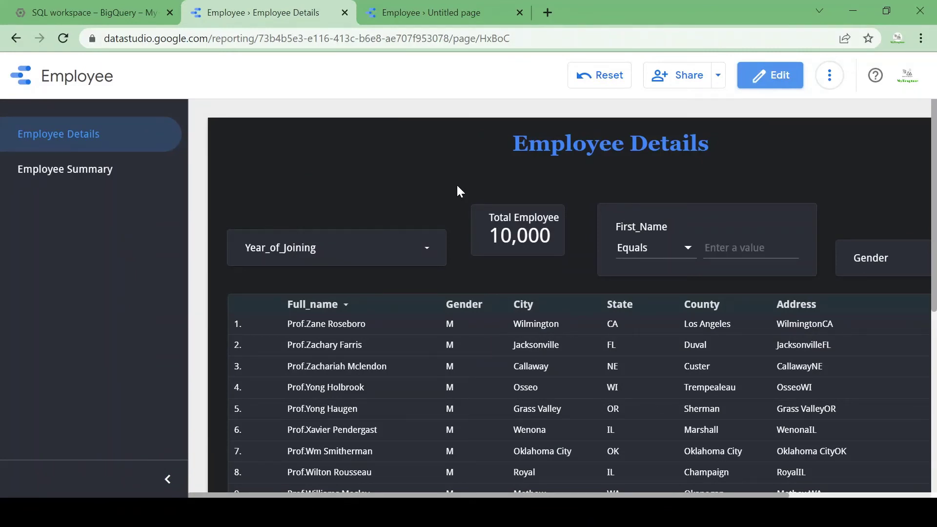
{"action": "left_click", "coordinate": [69, 171]}
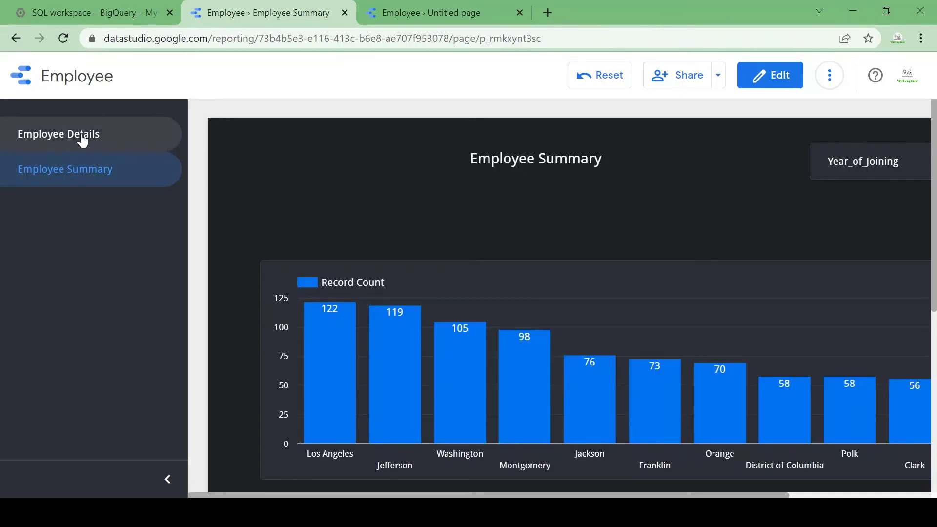
{"action": "left_click", "coordinate": [81, 140]}
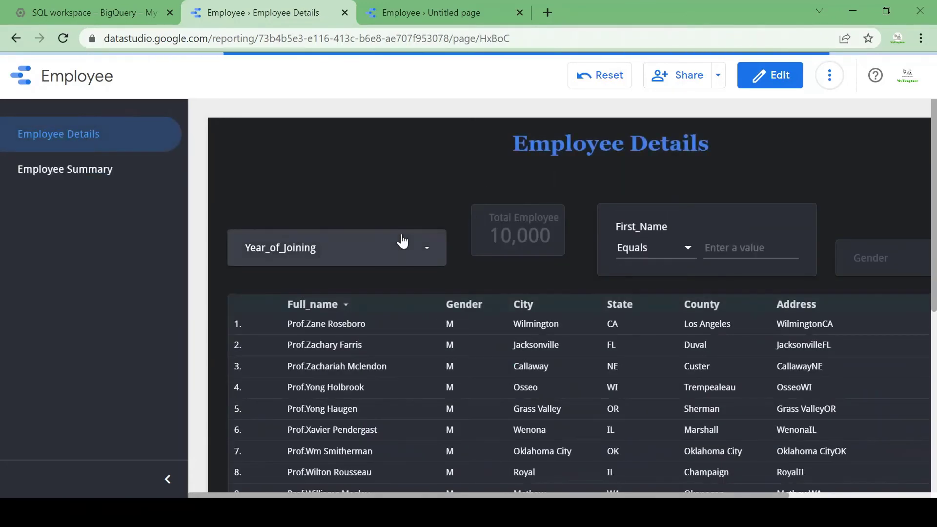
{"action": "left_click", "coordinate": [355, 255]}
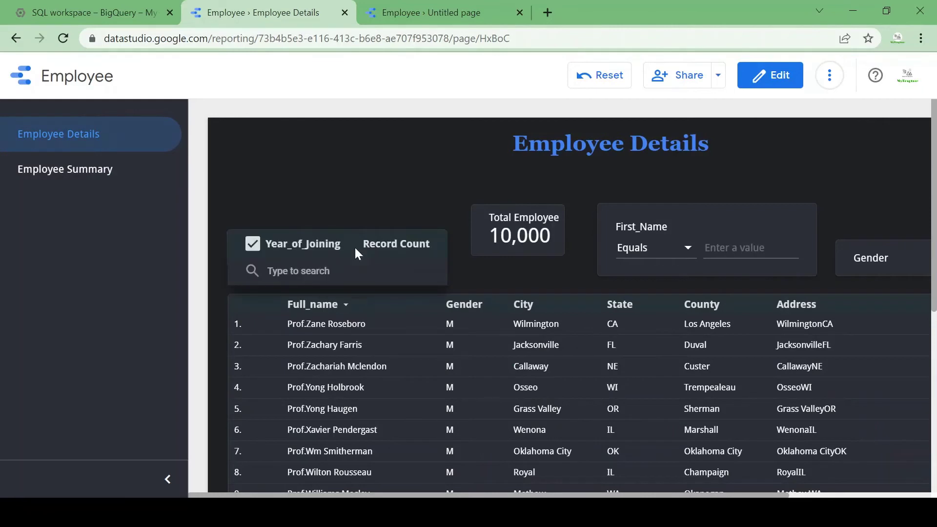
{"action": "left_click", "coordinate": [251, 246]}
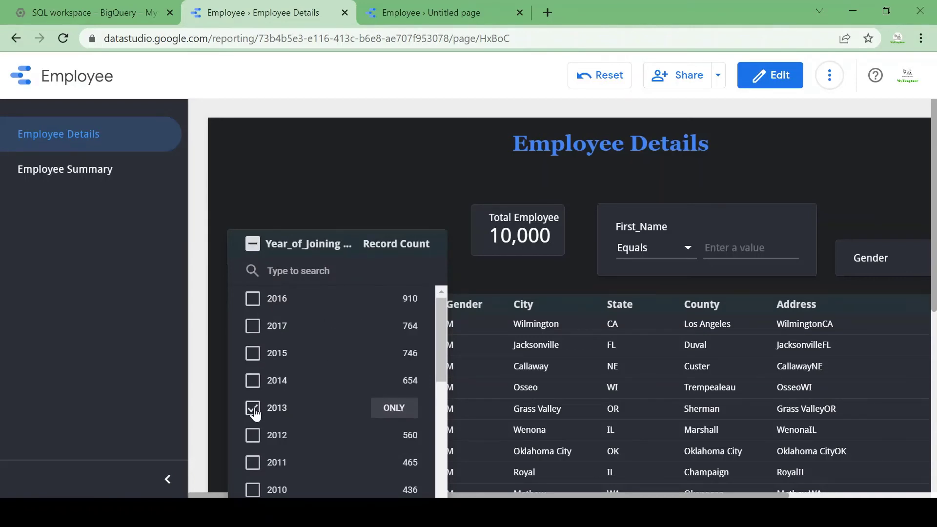
{"action": "left_click", "coordinate": [385, 192]}
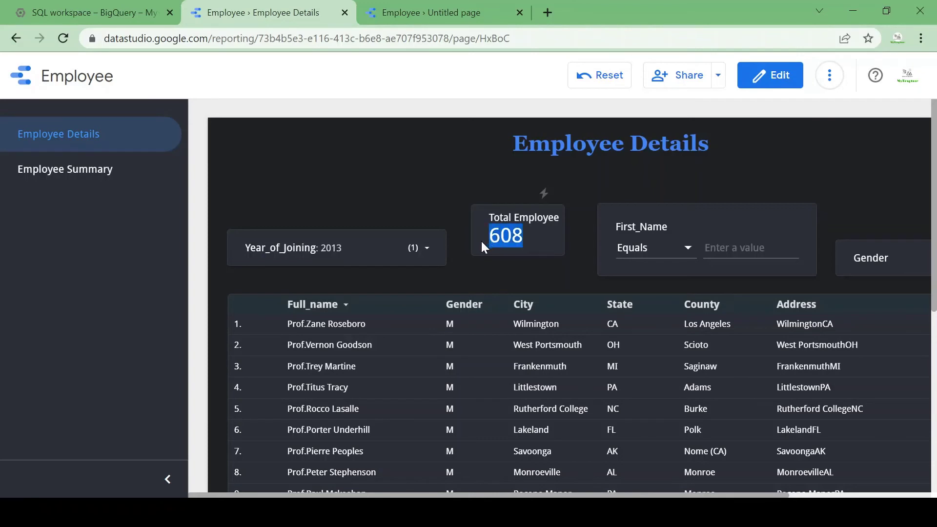
- Check the Date_of_Joining column of the filtered employee table
{"action": "left_click_drag", "start_coordinate": [450, 495], "coordinate": [669, 485]}
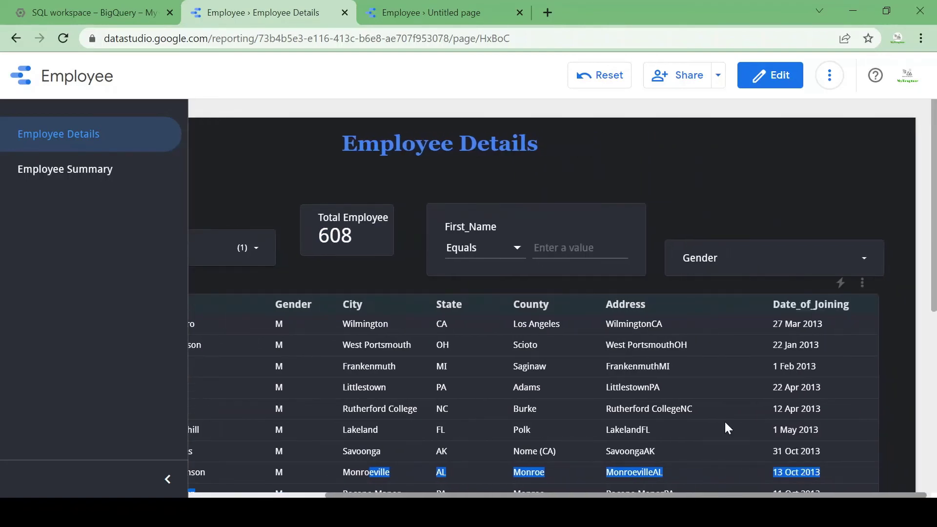
{"action": "mouse_move", "coordinate": [877, 327]}
{"action": "left_mouse_down"}
{"action": "mouse_move", "coordinate": [878, 379]}
{"action": "mouse_move", "coordinate": [878, 320]}
{"action": "left_mouse_up"}
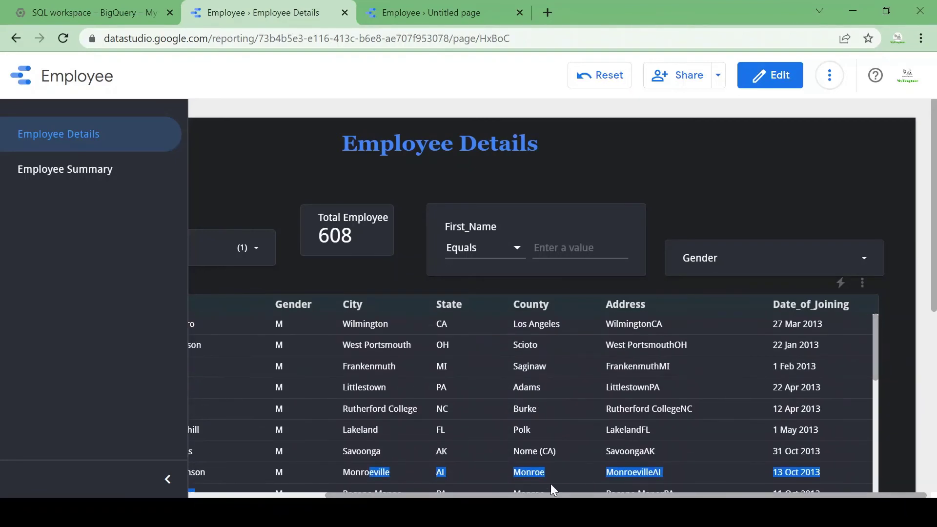
{"action": "left_click_drag", "start_coordinate": [546, 494], "coordinate": [403, 494]}
- Filter the Employee Summary page to only 2013 in its Year_of_Joining control
{"action": "left_click", "coordinate": [47, 168]}
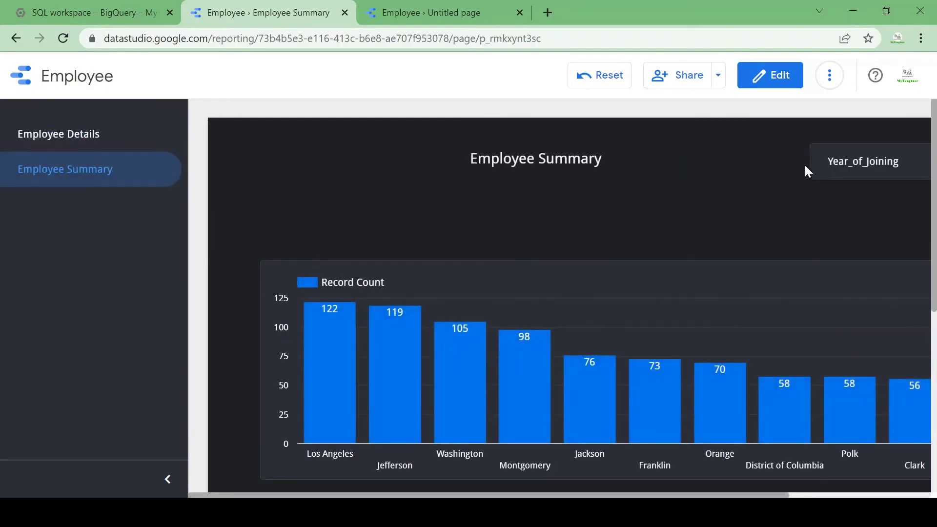
{"action": "left_click", "coordinate": [840, 167]}
{"action": "left_click", "coordinate": [835, 157]}
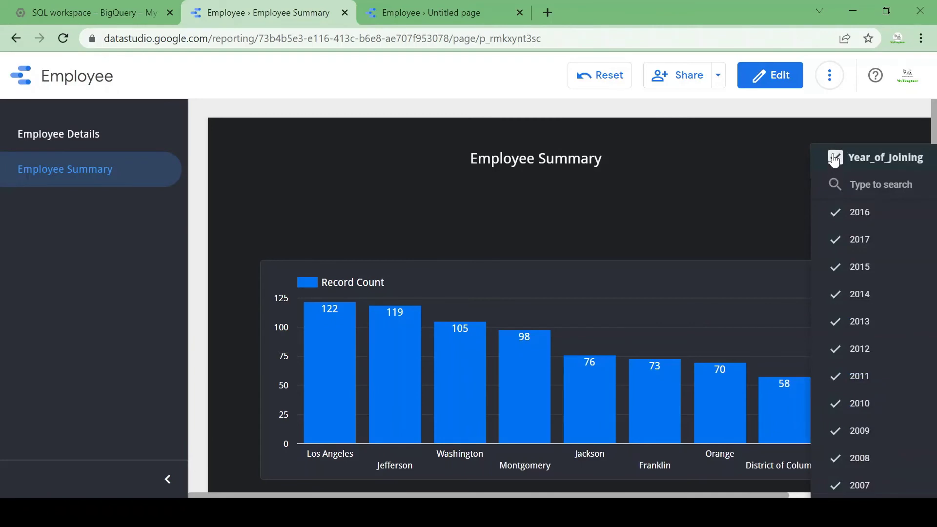
{"action": "left_click", "coordinate": [835, 322]}
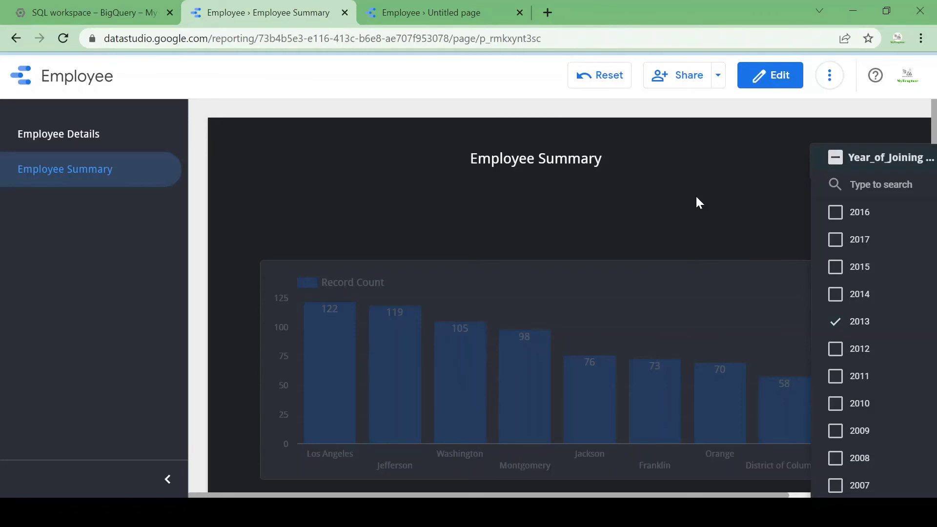
{"action": "left_click", "coordinate": [697, 202]}
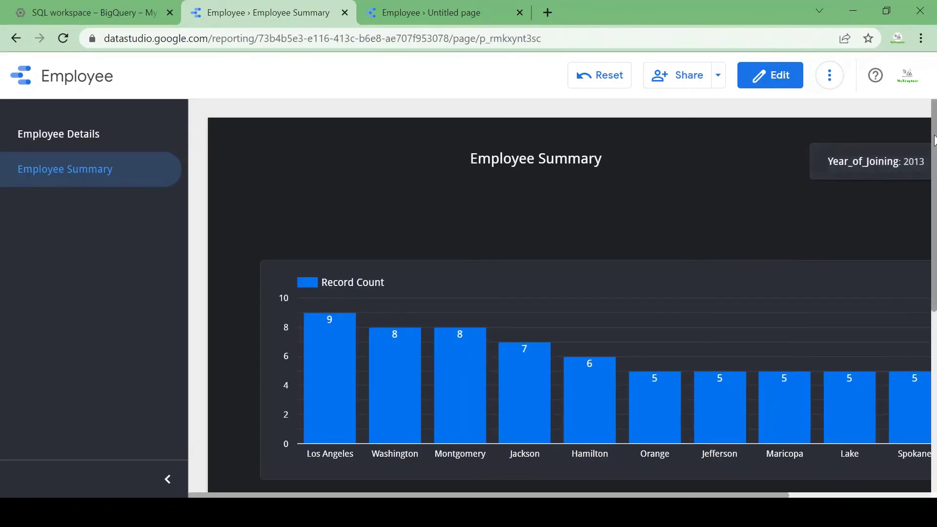
- Examine the gender pie chart slices, the record count line chart and the county bar chart on the filtered summary page
{"action": "scroll", "coordinate": [537, 293], "scroll_direction": "down", "scroll_amount": 4}
{"action": "scroll", "coordinate": [461, 318], "scroll_direction": "down", "scroll_amount": 1}
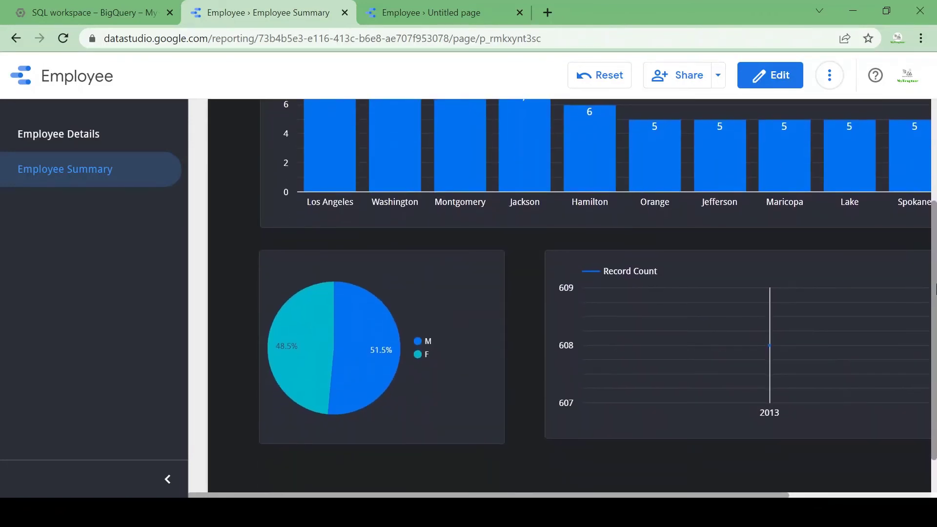
{"action": "mouse_move", "coordinate": [364, 321]}
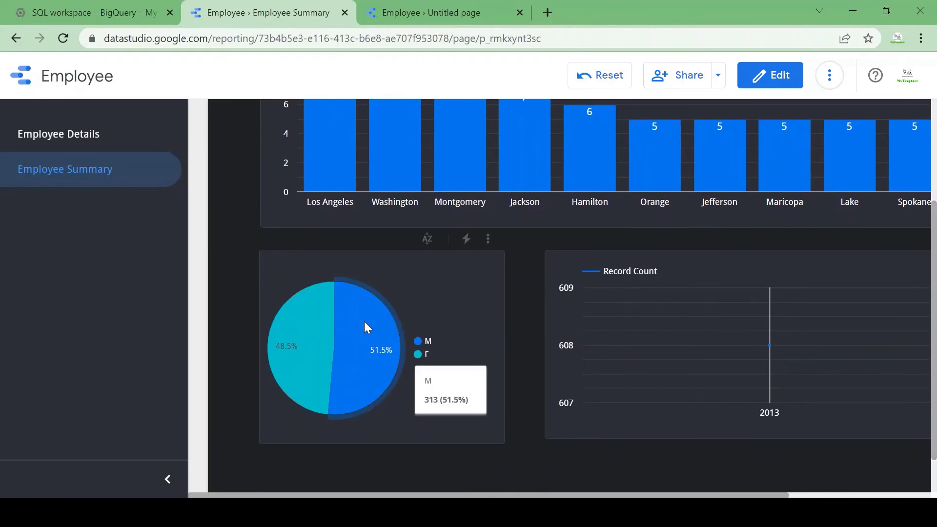
{"action": "mouse_move", "coordinate": [303, 330]}
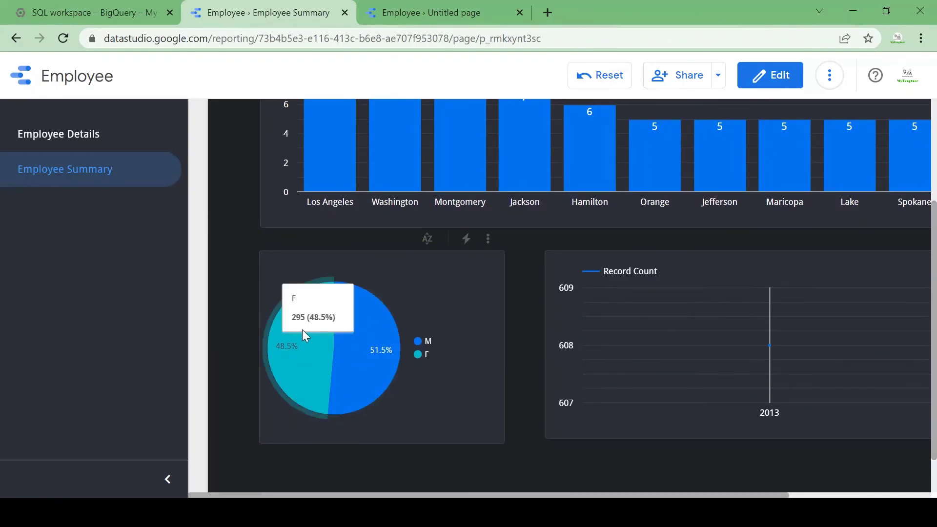
{"action": "mouse_move", "coordinate": [813, 339]}
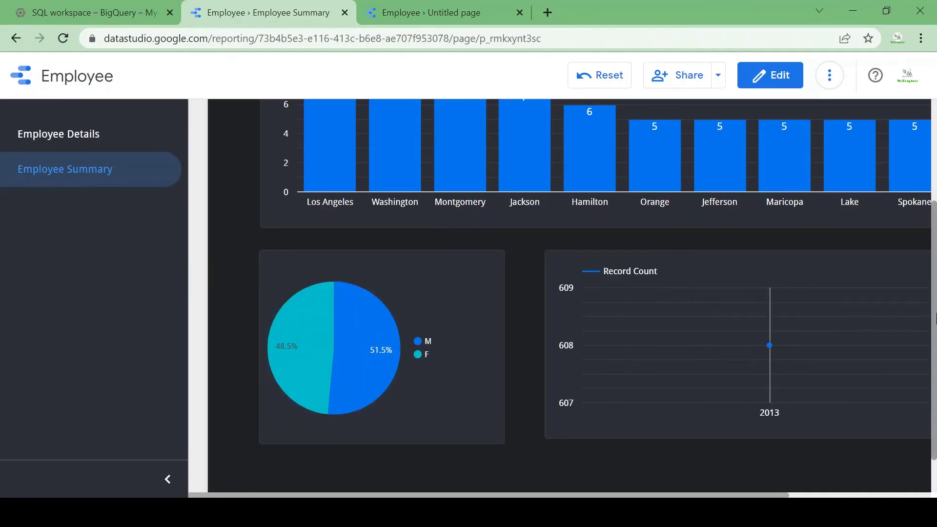
{"action": "scroll", "coordinate": [541, 165], "scroll_direction": "up", "scroll_amount": 2}
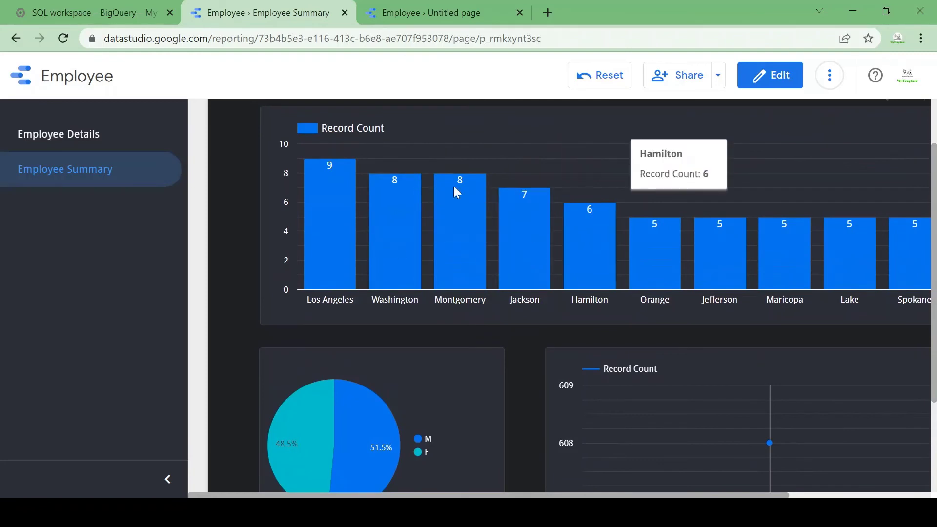
- Return to the Employee Details page and reopen the report for editing with the employee table selected
{"action": "left_click", "coordinate": [68, 135]}
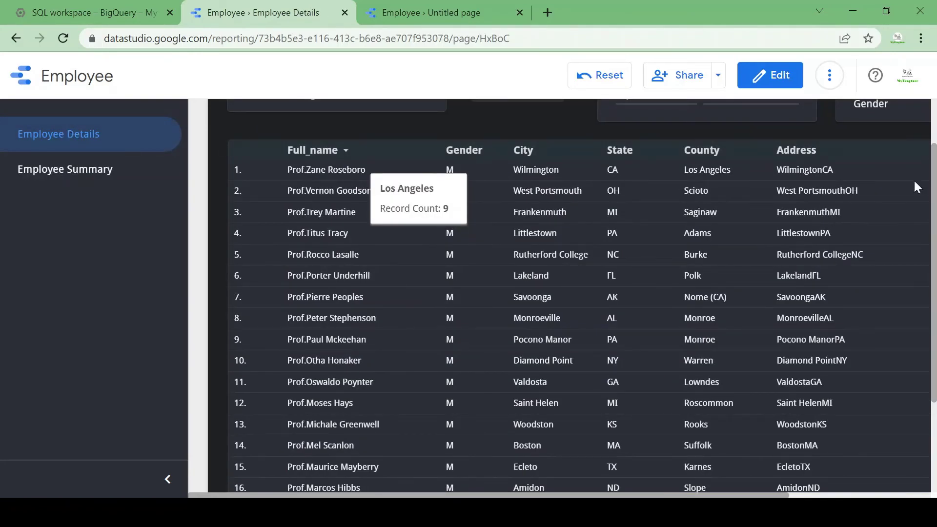
{"action": "scroll", "coordinate": [934, 148], "scroll_direction": "up", "scroll_amount": 1}
{"action": "scroll", "coordinate": [934, 149], "scroll_direction": "up", "scroll_amount": 3}
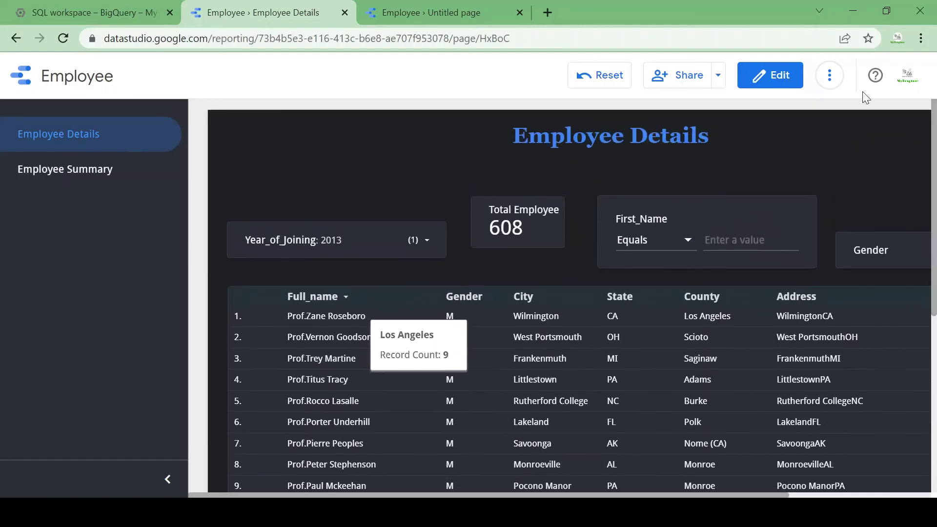
{"action": "left_click", "coordinate": [769, 81]}
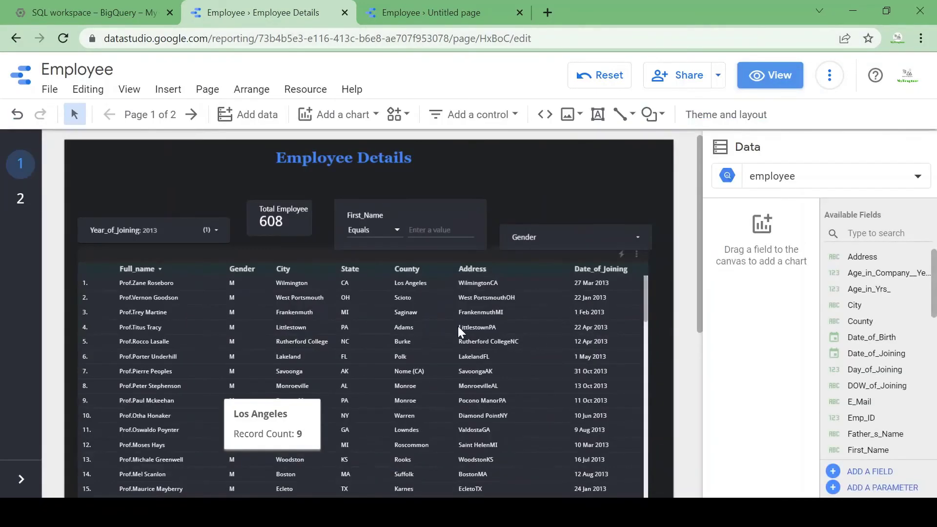
{"action": "left_click", "coordinate": [424, 318]}
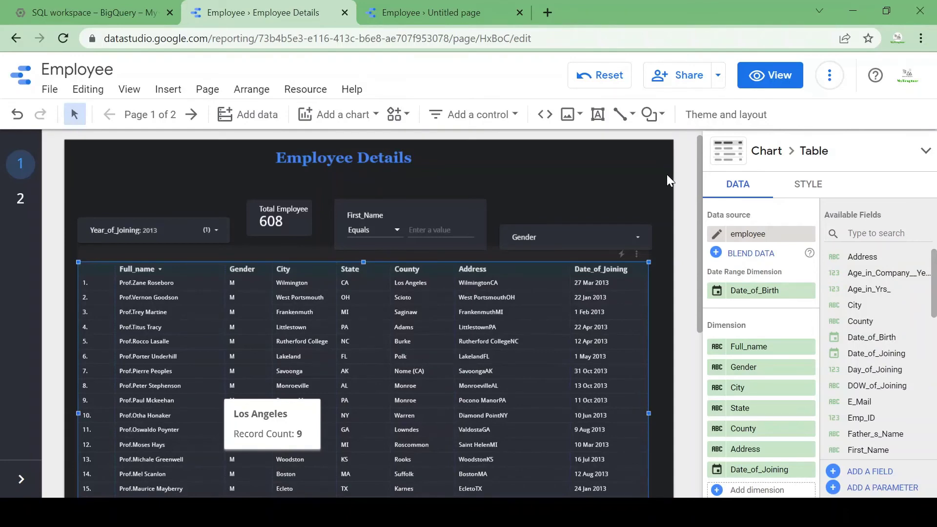
- Examine the report's sharing options, including the recipient entry and the view and edit permissions, and leave without sending an invitation
{"action": "left_click", "coordinate": [682, 77]}
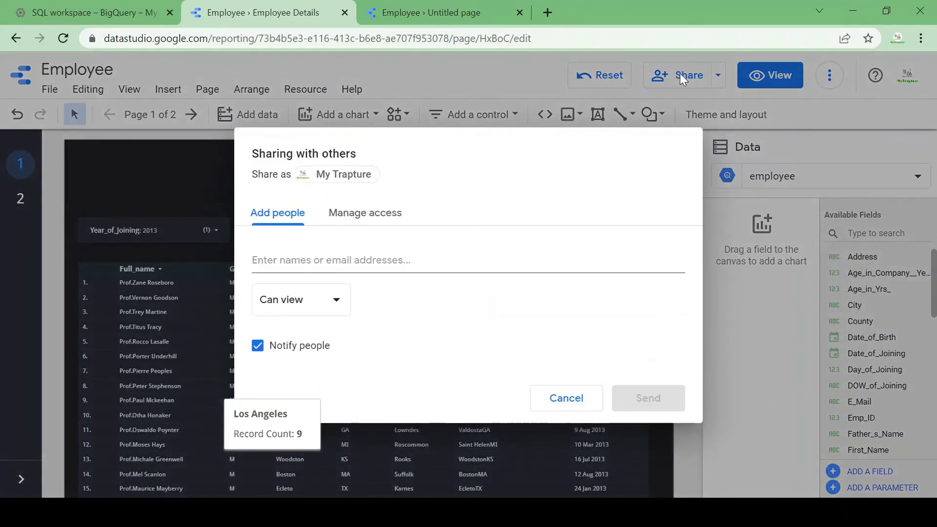
{"action": "left_click", "coordinate": [317, 260]}
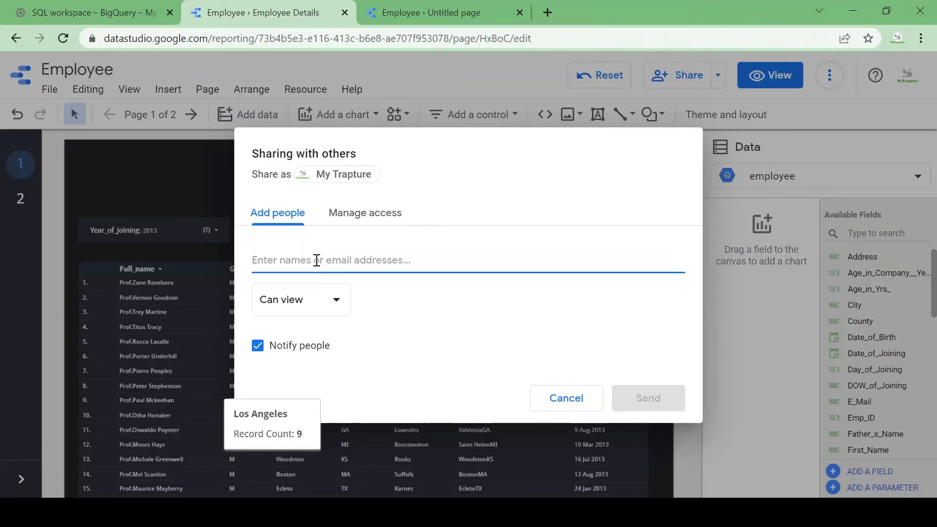
{"action": "left_click", "coordinate": [313, 306]}
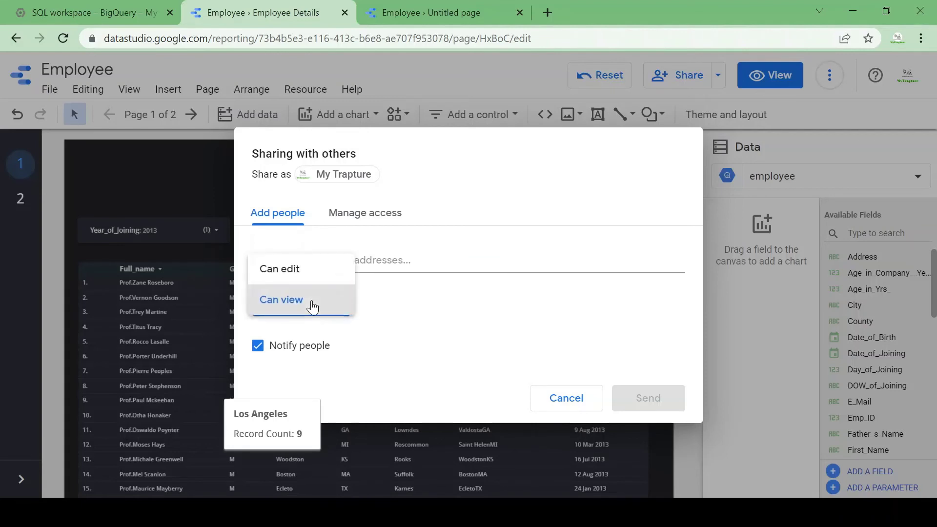
{"action": "left_click", "coordinate": [399, 263]}
{"action": "left_click", "coordinate": [378, 264]}
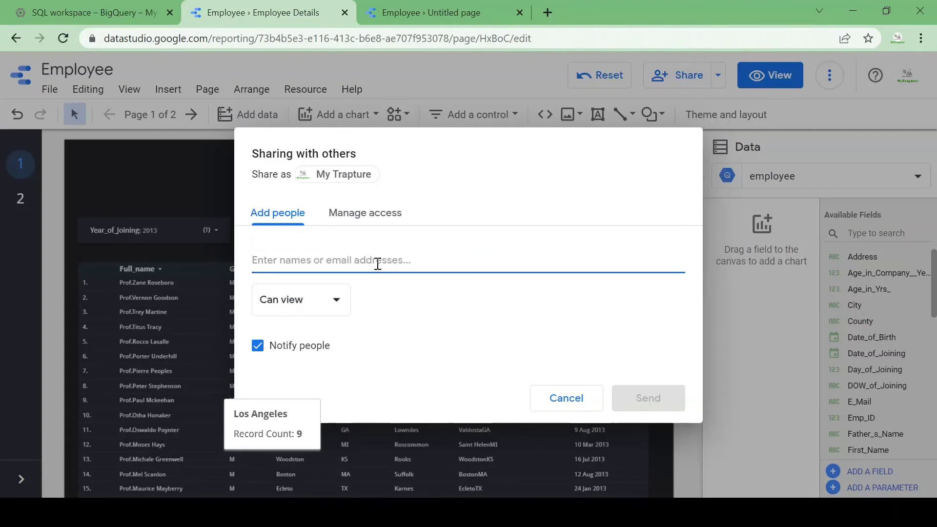
{"action": "left_click", "coordinate": [576, 394]}
- On the Employee Details page of the viewing copy, export the employee table as CSV under the name Employee_Employee Details_Table
{"action": "left_click", "coordinate": [444, 5]}
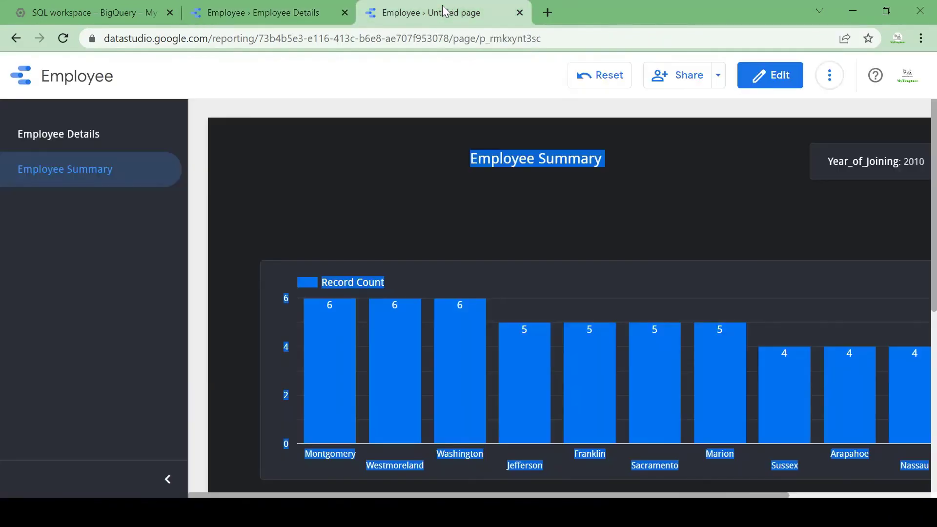
{"action": "left_click", "coordinate": [83, 138]}
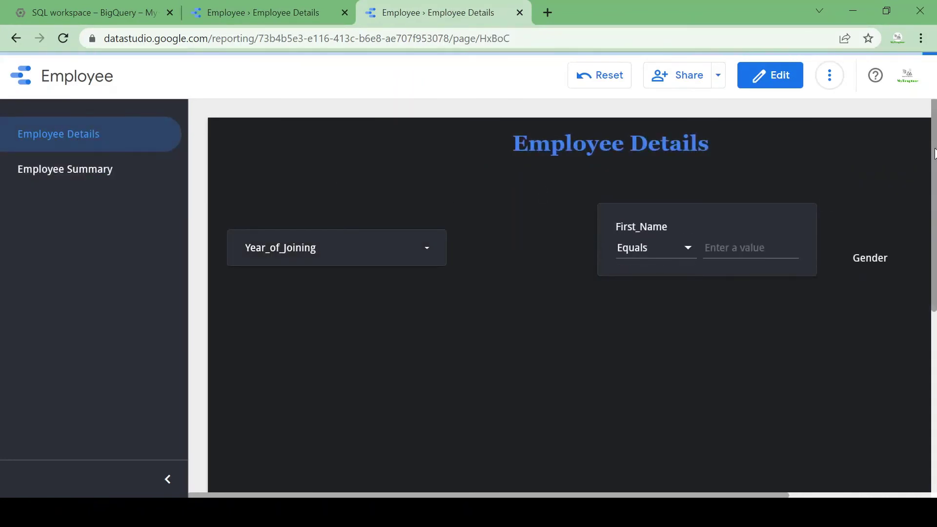
{"action": "scroll", "coordinate": [520, 256], "scroll_direction": "down", "scroll_amount": 3}
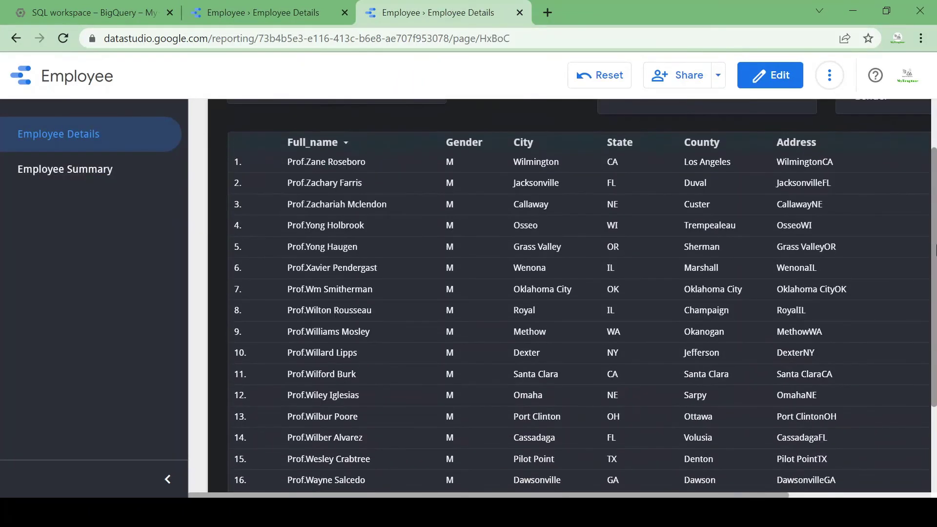
{"action": "right_click", "coordinate": [383, 256]}
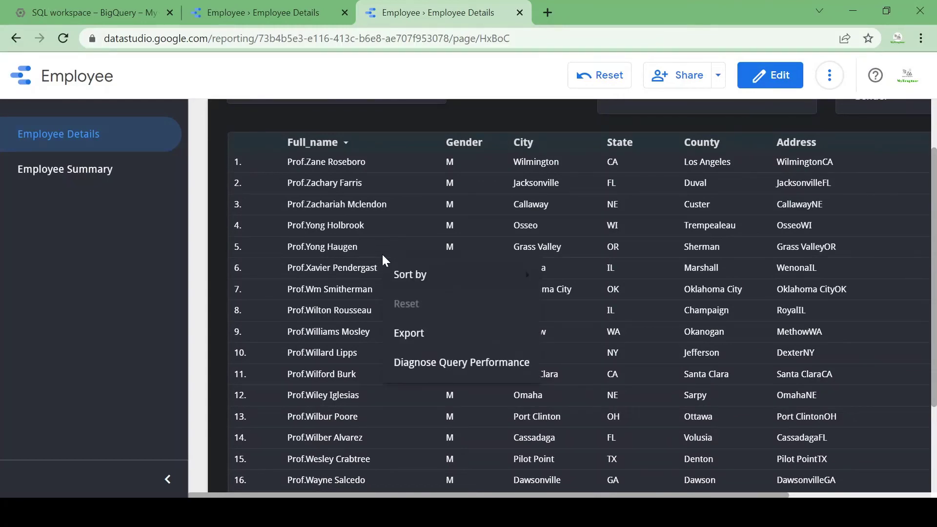
{"action": "left_click", "coordinate": [424, 332]}
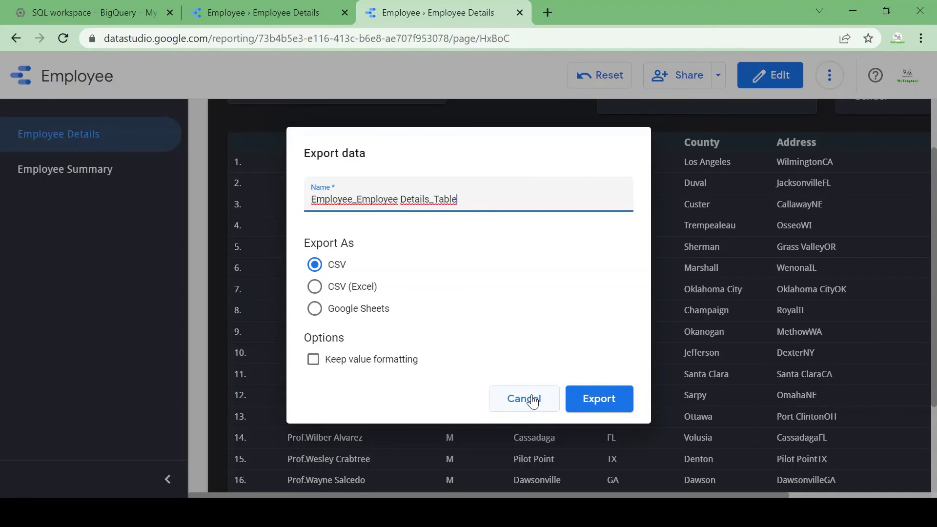
{"action": "left_click", "coordinate": [591, 406]}
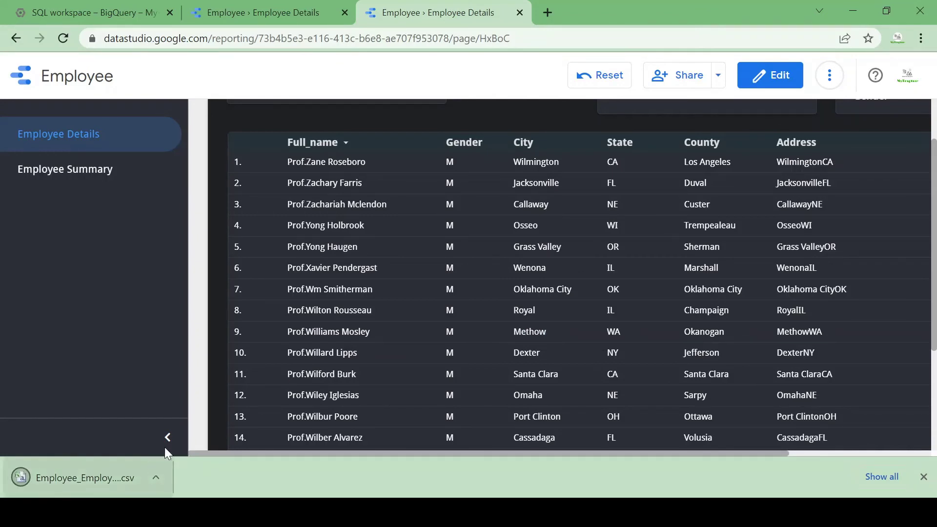
- Schedule daily email delivery of the Employee Details and Employee Summary pages, starting 16/03/2022 at 17:00
{"action": "left_click", "coordinate": [718, 76]}
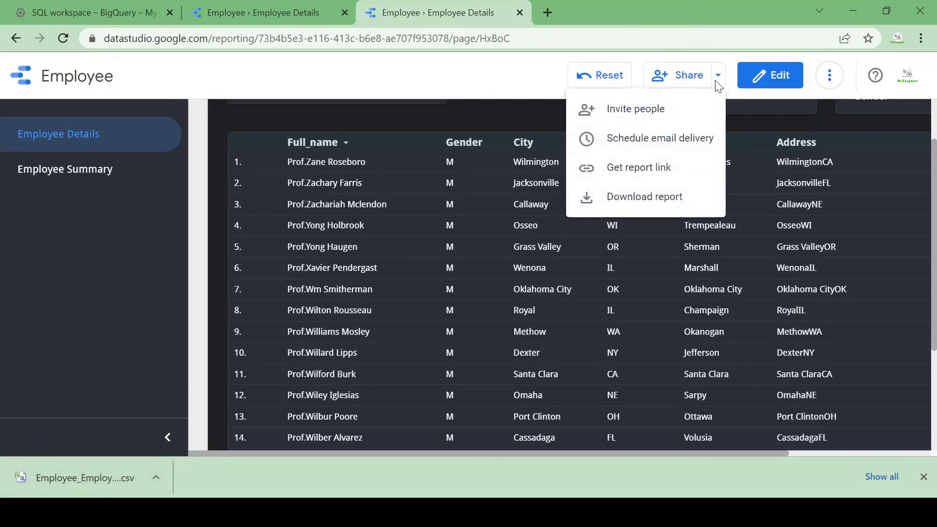
{"action": "left_click", "coordinate": [682, 142]}
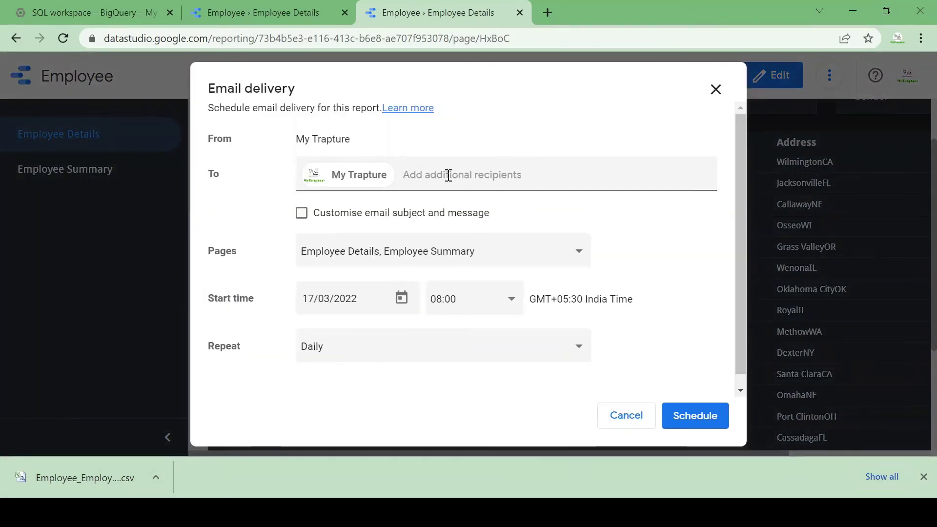
{"action": "left_click", "coordinate": [445, 175]}
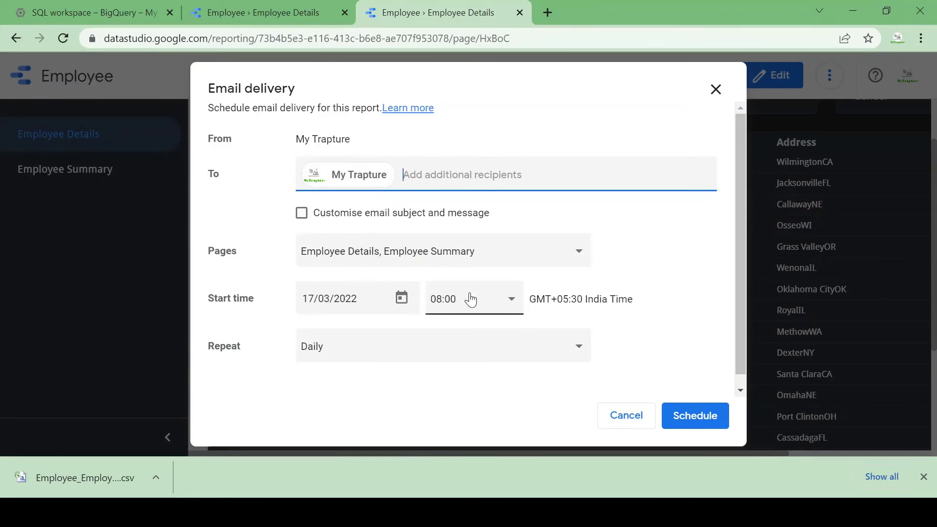
{"action": "left_click", "coordinate": [406, 304]}
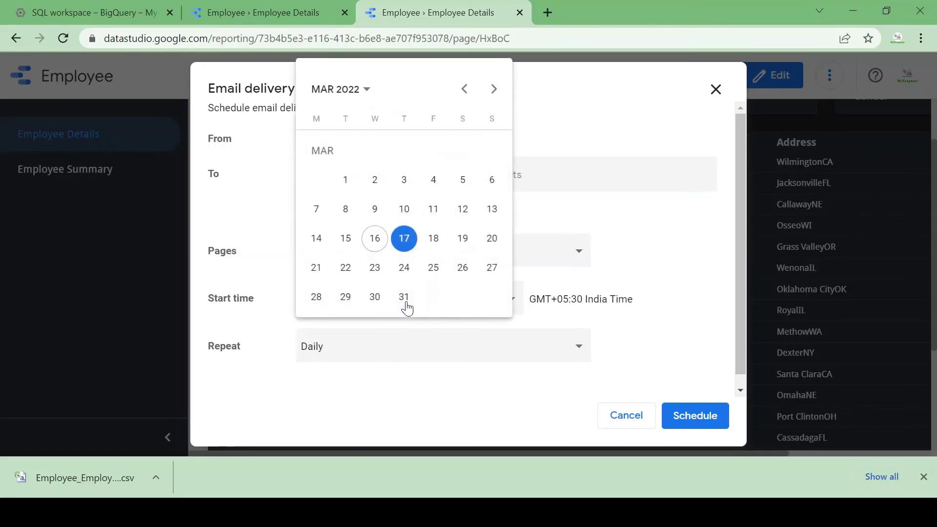
{"action": "left_click", "coordinate": [374, 239]}
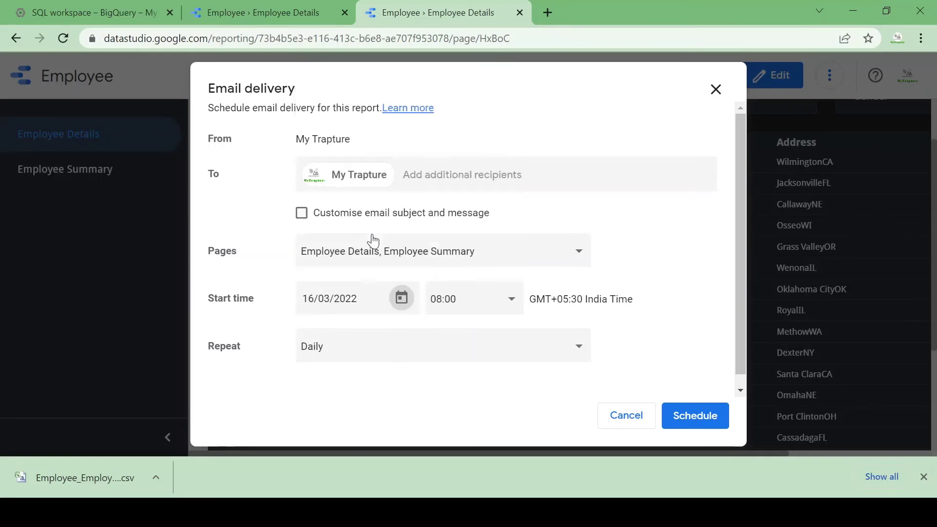
{"action": "left_click", "coordinate": [453, 308]}
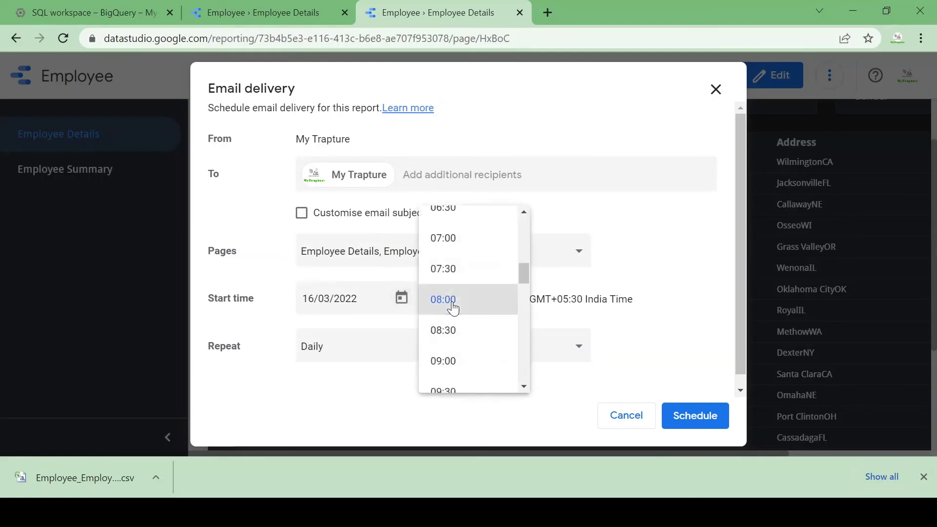
{"action": "left_click_drag", "start_coordinate": [522, 272], "coordinate": [531, 330]}
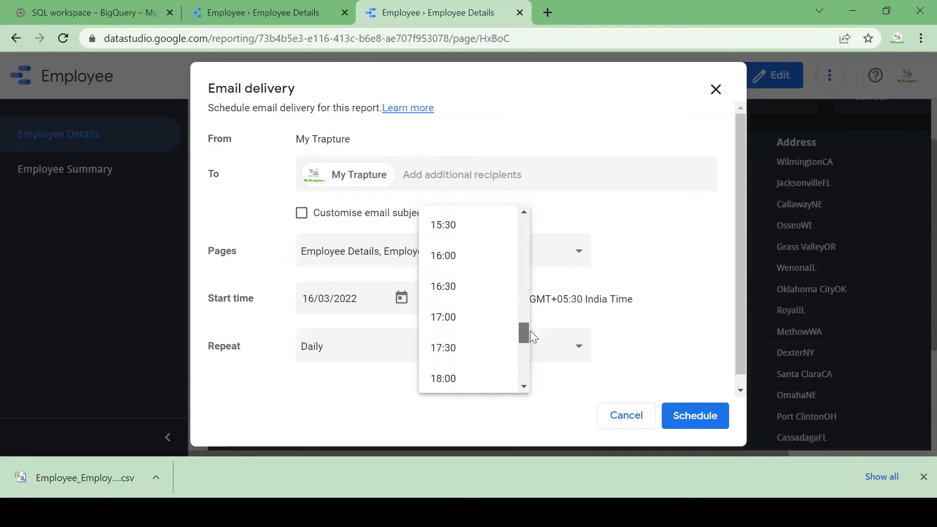
{"action": "left_click", "coordinate": [475, 322]}
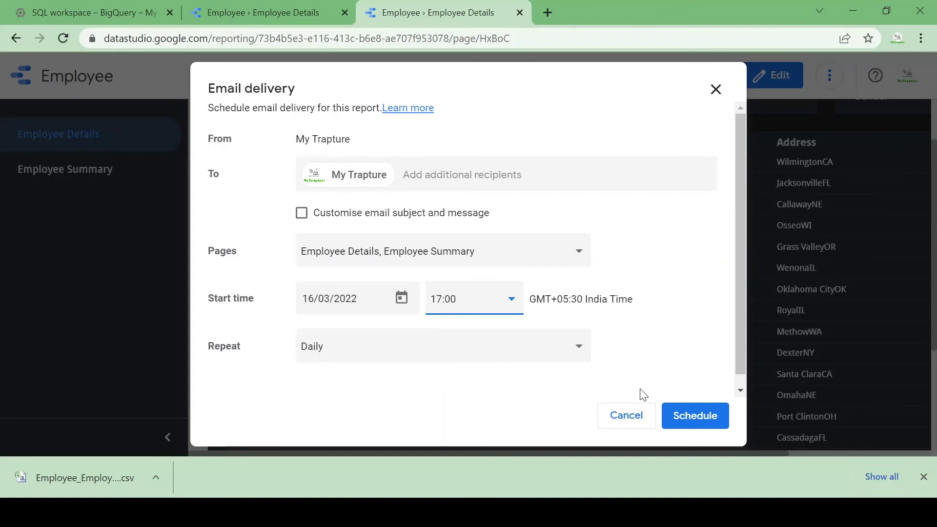
{"action": "left_click", "coordinate": [699, 427]}
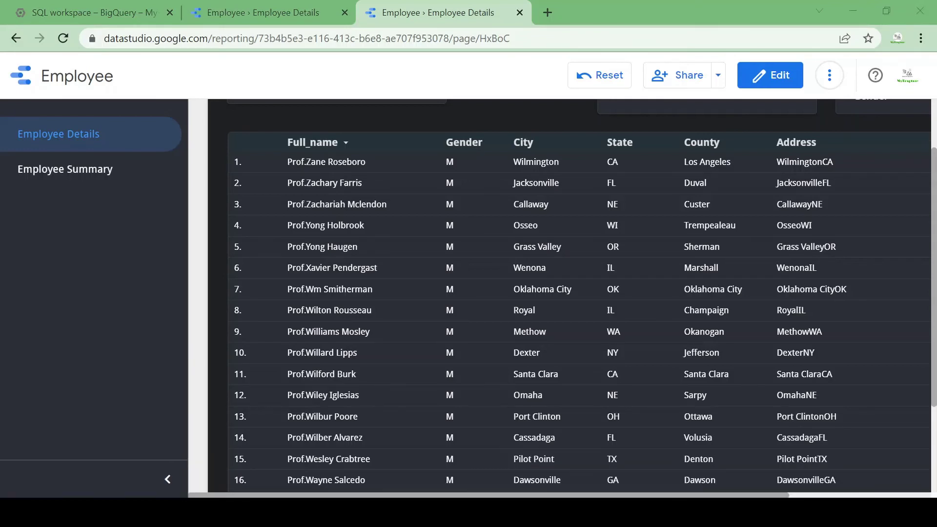
- Switch to Gmail in a new browser tab and open the scheduled report email "Employee - Mar 16, 2022"
{"action": "key", "text": "alt+Tab"}
{"action": "left_click", "coordinate": [549, 13]}
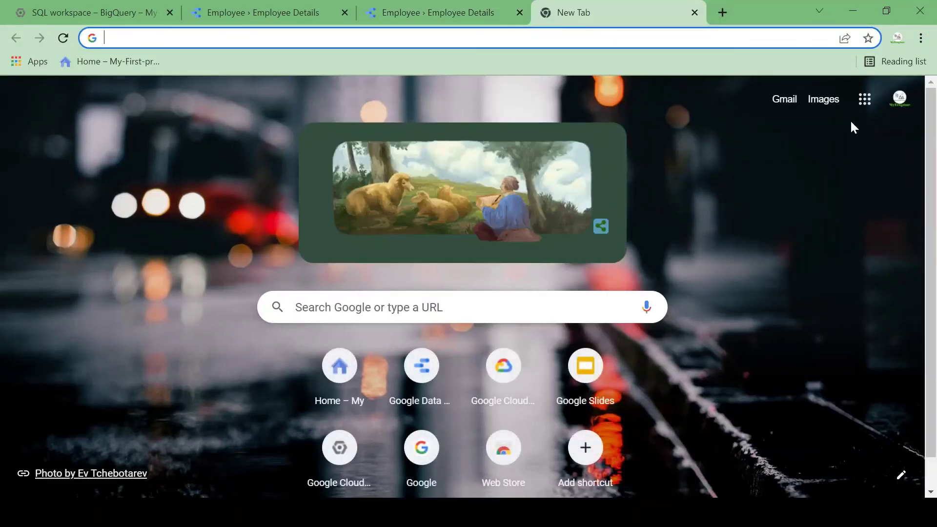
{"action": "left_click", "coordinate": [784, 100]}
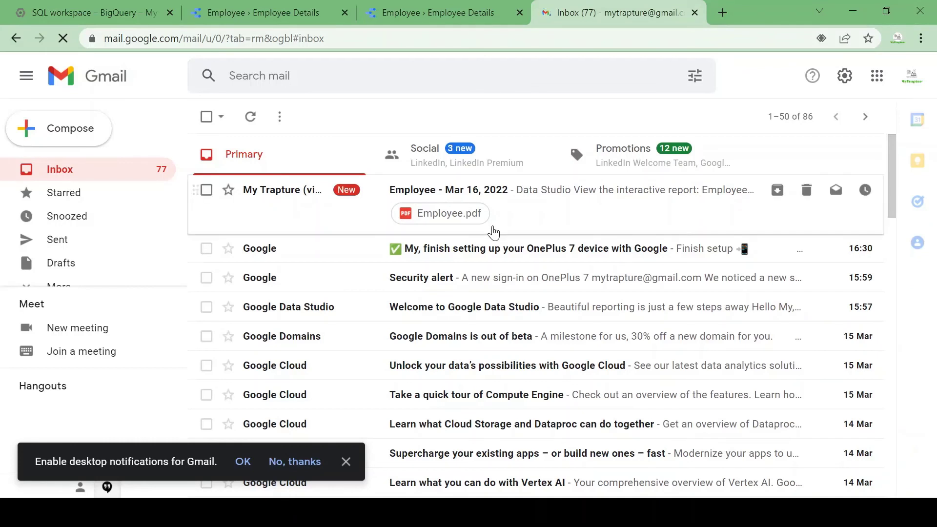
{"action": "left_click", "coordinate": [320, 201]}
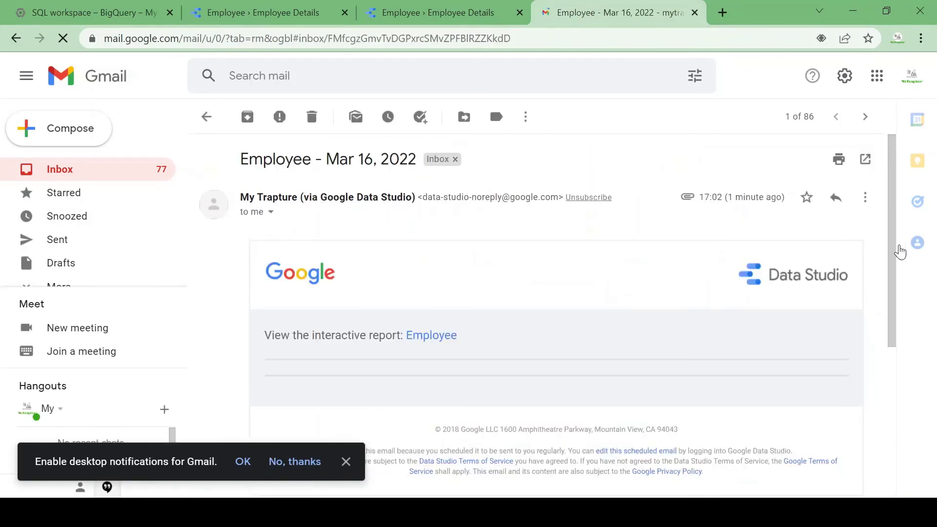
- Examine the email's sender, its embedded report pages and the Employee.pdf attachment, and close the mailbox
{"action": "left_click_drag", "start_coordinate": [891, 164], "coordinate": [892, 175]}
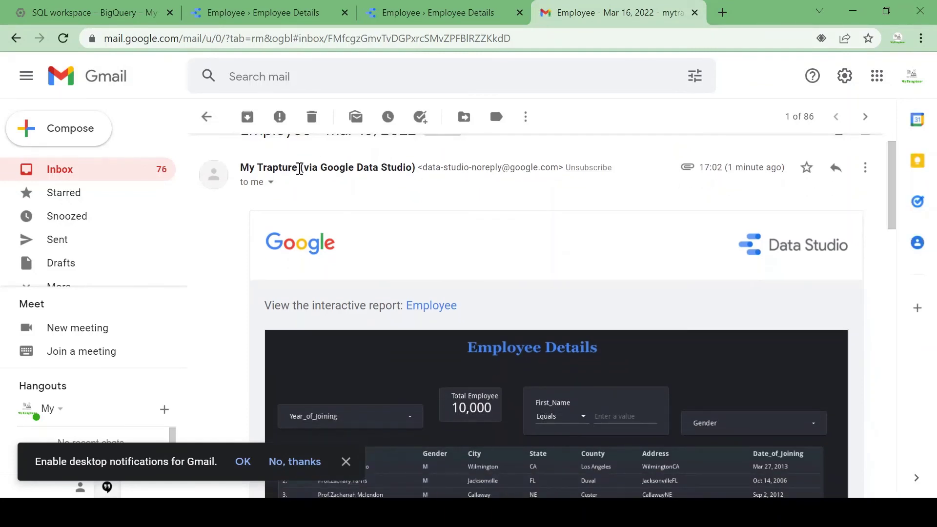
{"action": "left_click_drag", "start_coordinate": [320, 168], "coordinate": [620, 171]}
{"action": "mouse_move", "coordinate": [894, 185]}
{"action": "left_mouse_down"}
{"action": "mouse_move", "coordinate": [897, 236]}
{"action": "mouse_move", "coordinate": [898, 201]}
{"action": "left_mouse_up"}
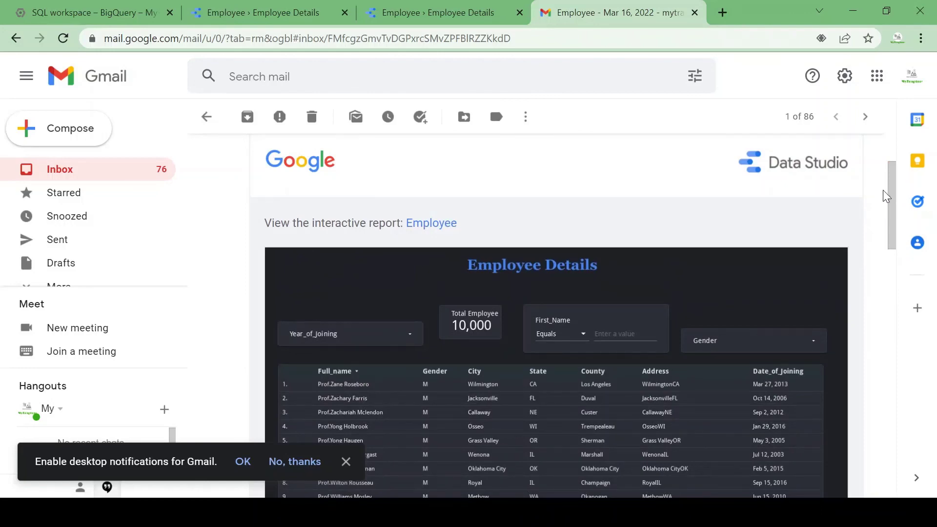
{"action": "left_click_drag", "start_coordinate": [889, 199], "coordinate": [896, 452]}
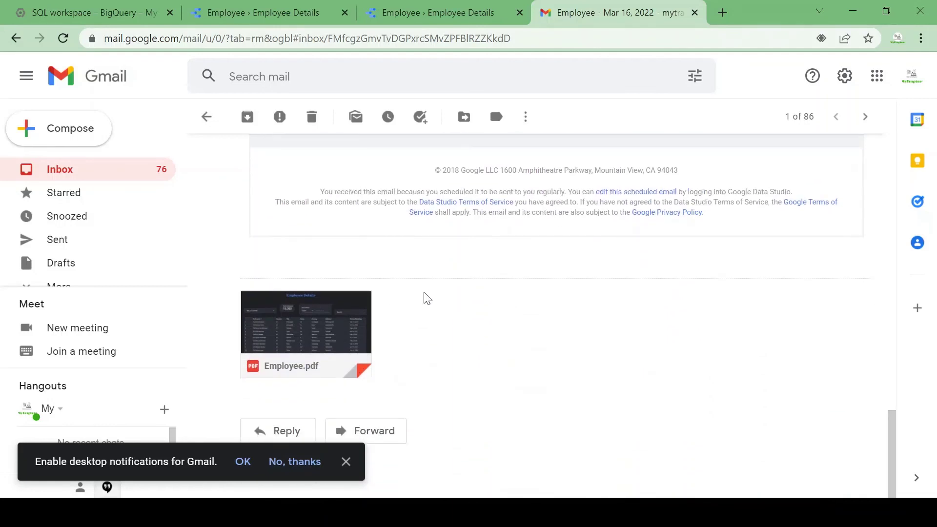
{"action": "mouse_move", "coordinate": [329, 322]}
{"action": "left_click", "coordinate": [695, 13]}
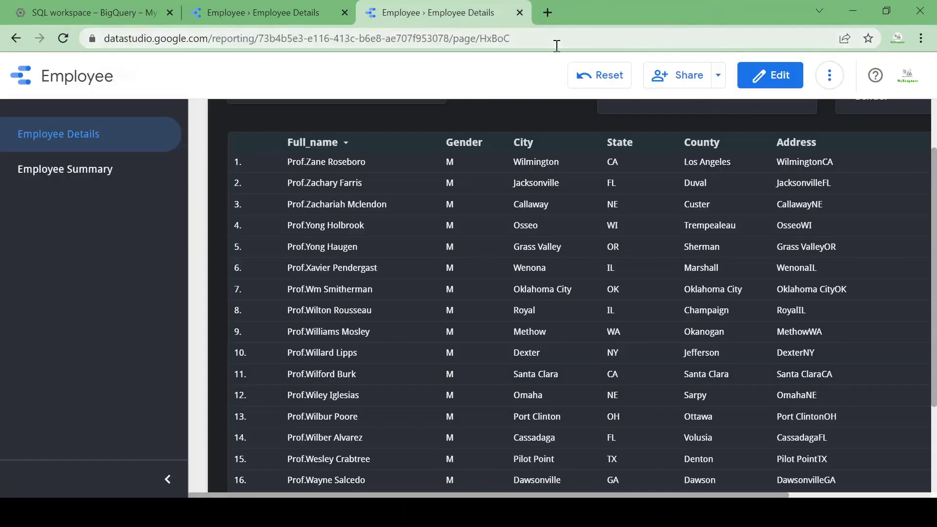
- In the report being edited, start adding BigQuery data through a custom query with My-First-project as the billing project
{"action": "left_click", "coordinate": [289, 11]}
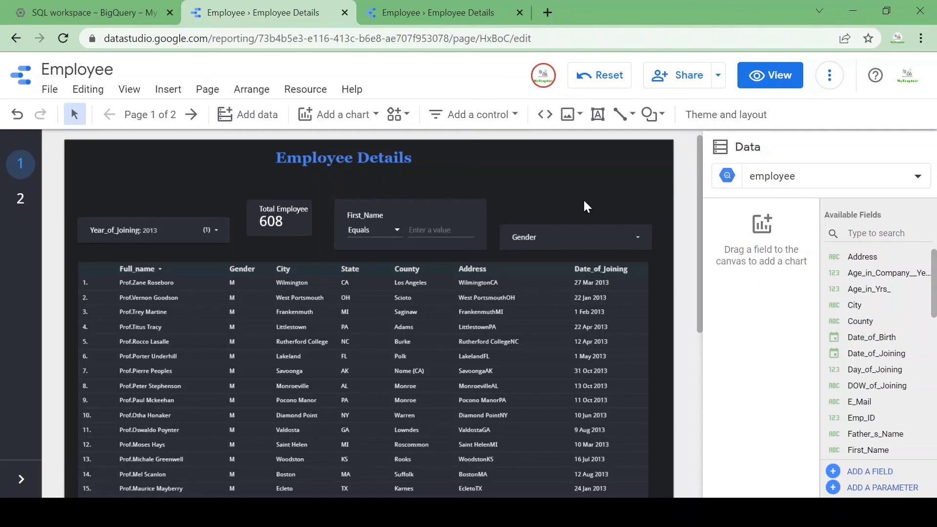
{"action": "left_click", "coordinate": [212, 324]}
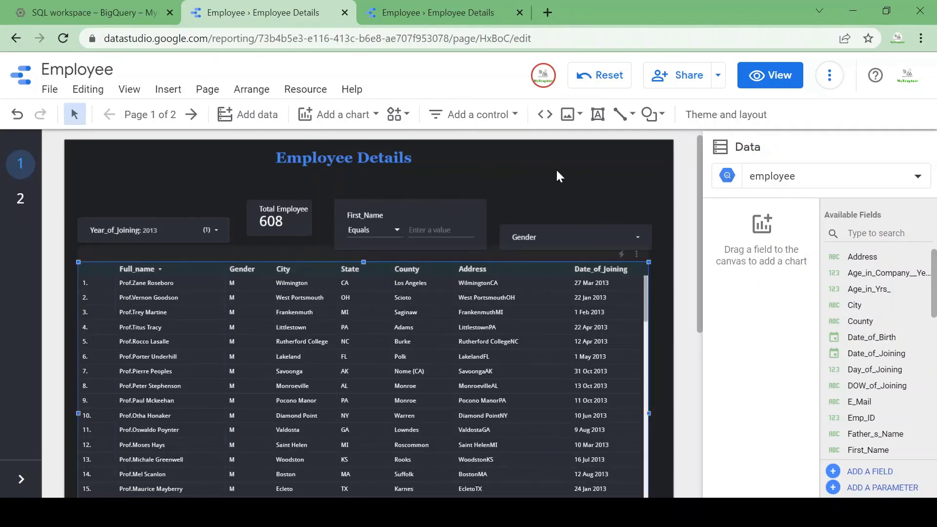
{"action": "left_click", "coordinate": [242, 117]}
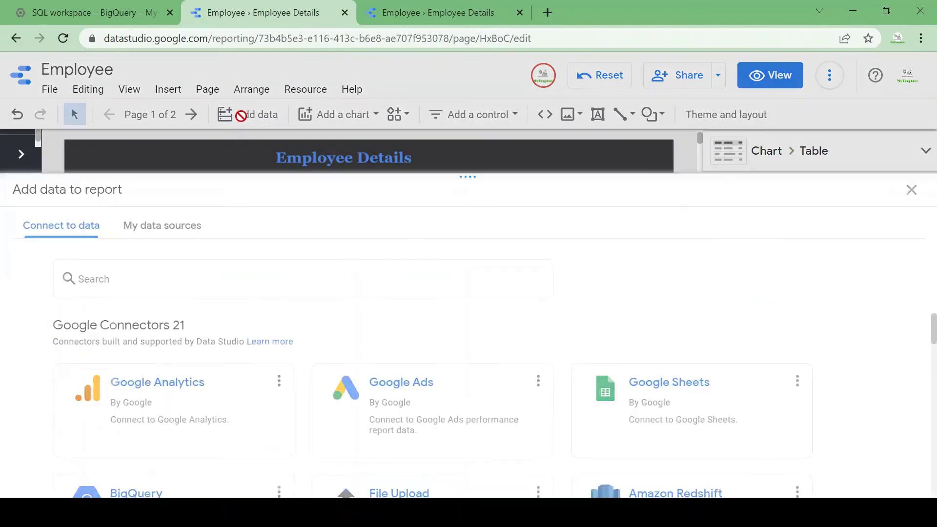
{"action": "left_click", "coordinate": [166, 489]}
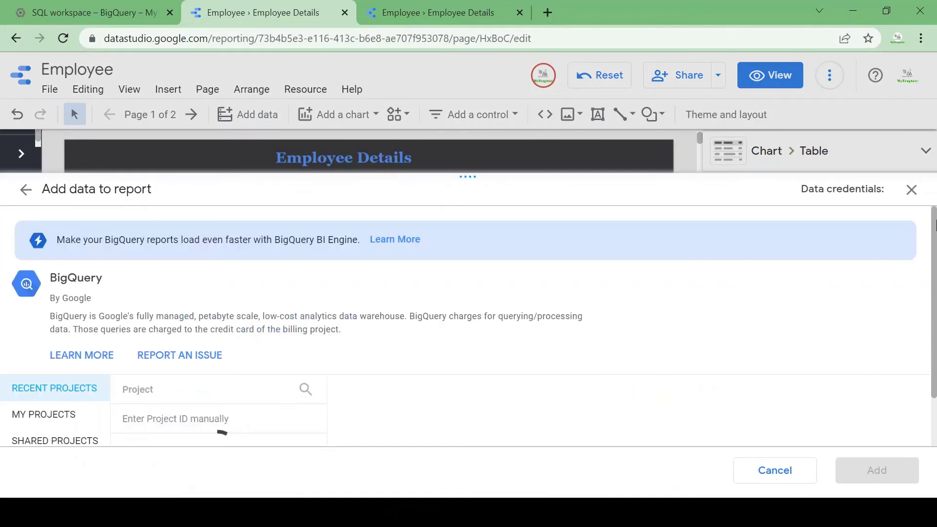
{"action": "left_click_drag", "start_coordinate": [933, 238], "coordinate": [935, 311]}
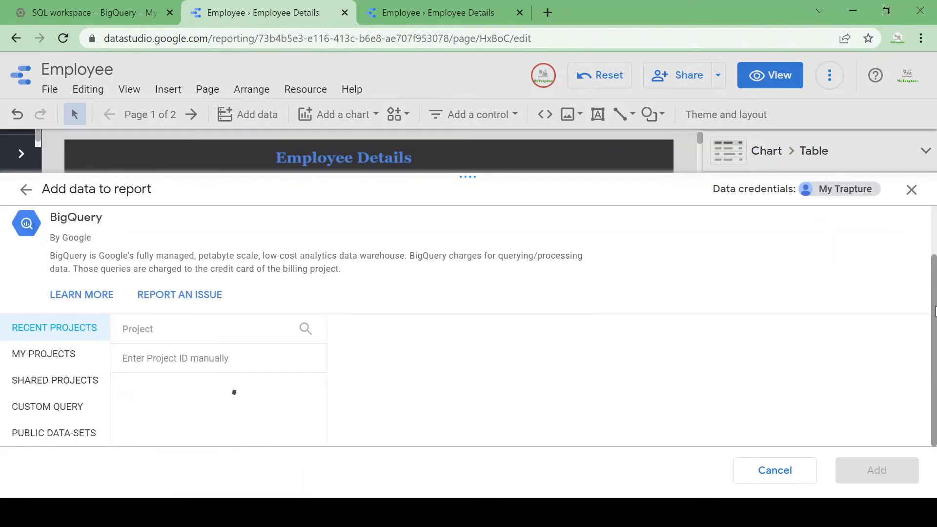
{"action": "left_click", "coordinate": [36, 412]}
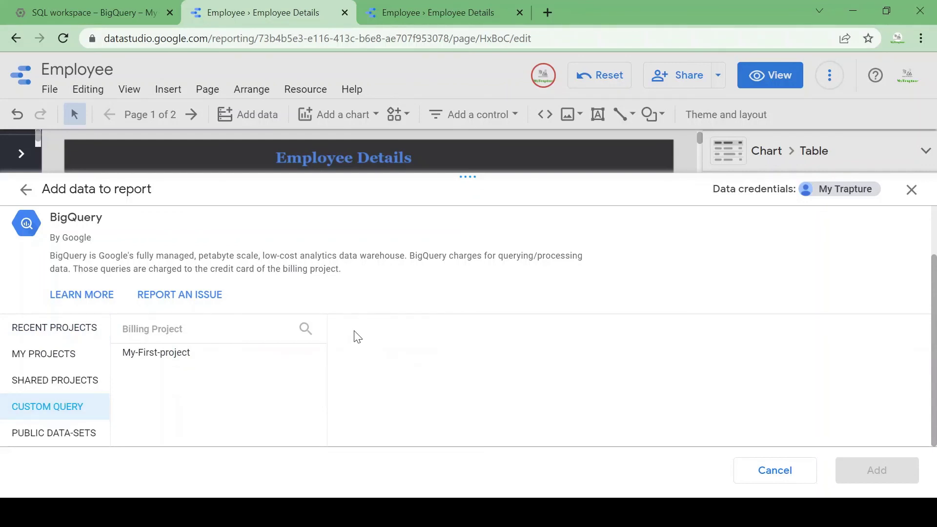
{"action": "left_click", "coordinate": [170, 358]}
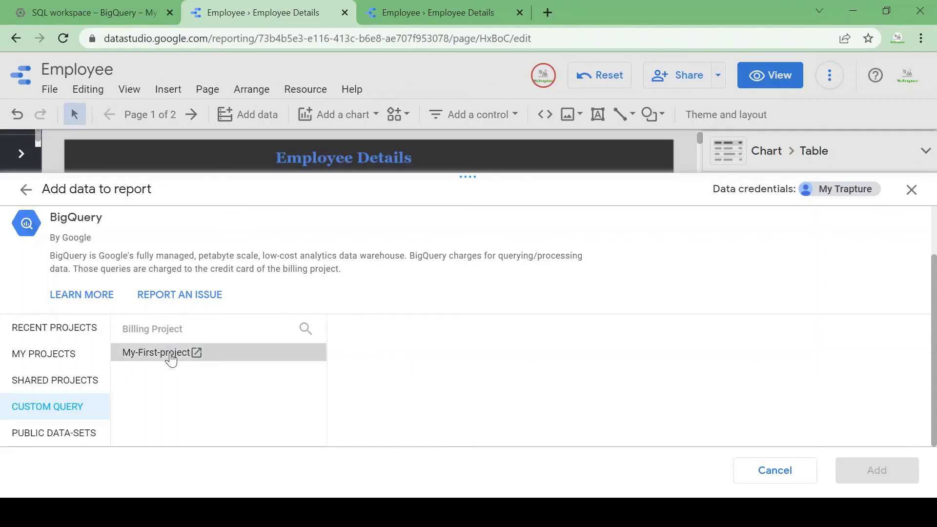
{"action": "left_click", "coordinate": [386, 342]}
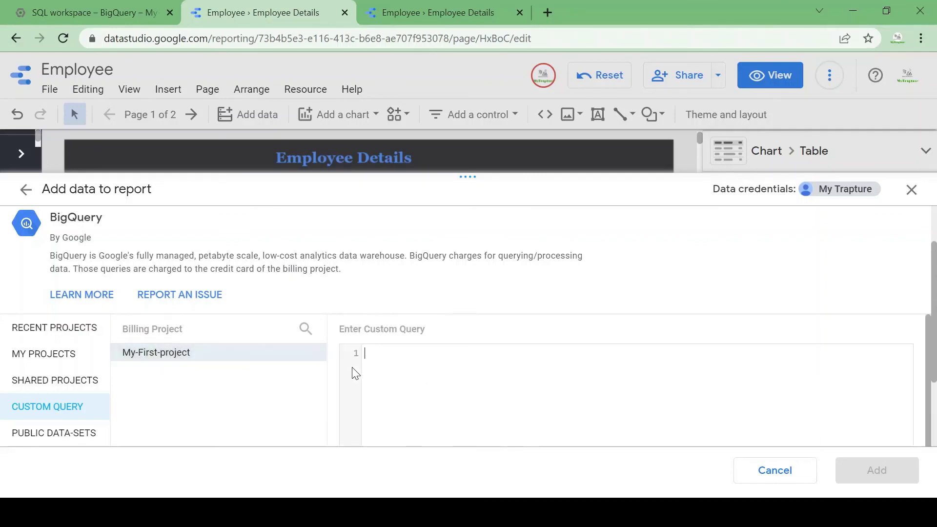
- Switch to the BigQuery SQL workspace, format the query joining employee and employee_first_login, and review its selected columns and join condition
{"action": "left_click", "coordinate": [121, 9]}
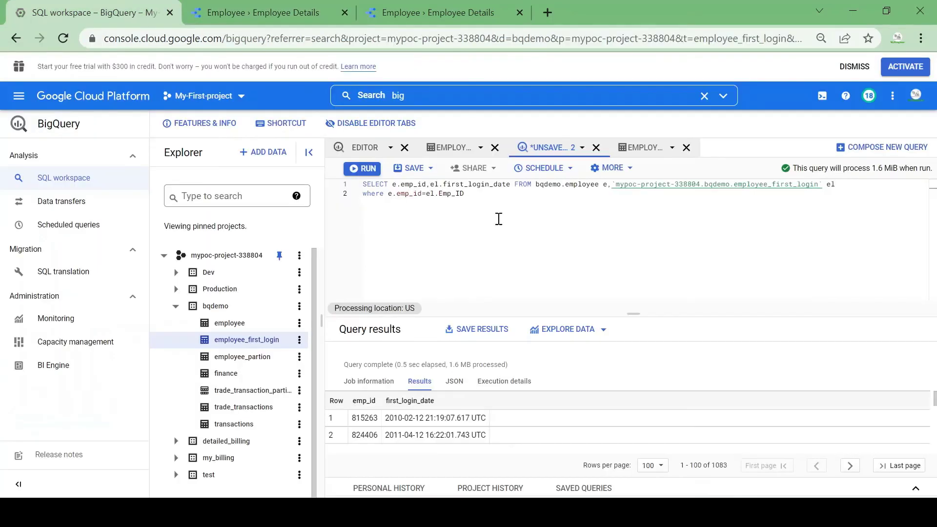
{"action": "left_click", "coordinate": [598, 167]}
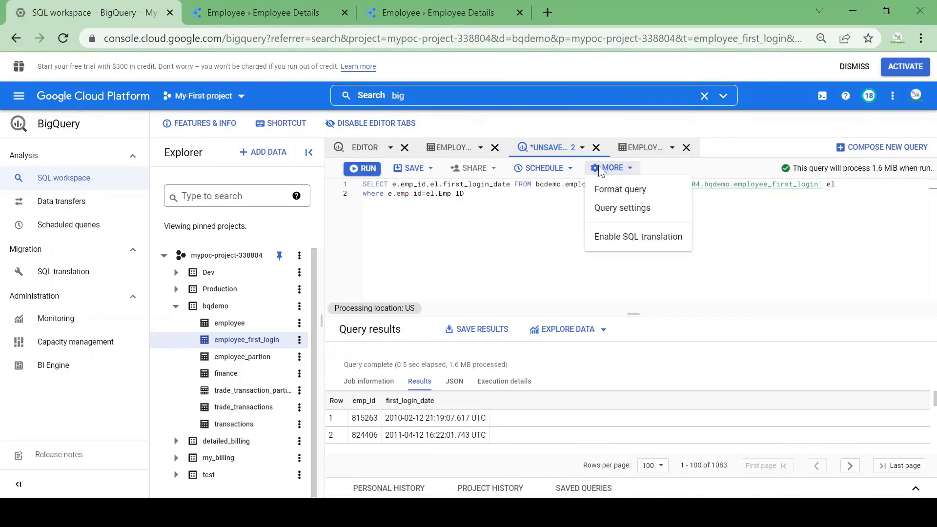
{"action": "left_click", "coordinate": [616, 190]}
{"action": "type", "text": ","}
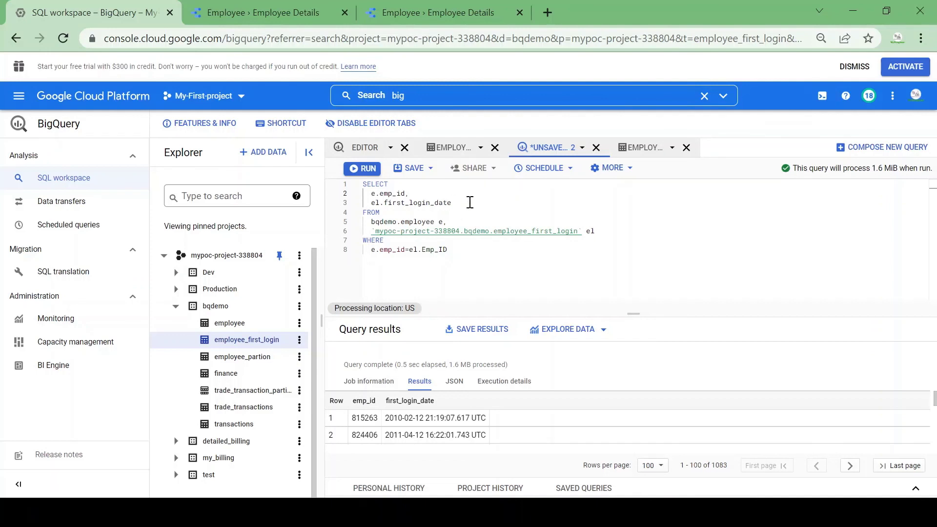
{"action": "left_click_drag", "start_coordinate": [459, 202], "coordinate": [387, 194]}
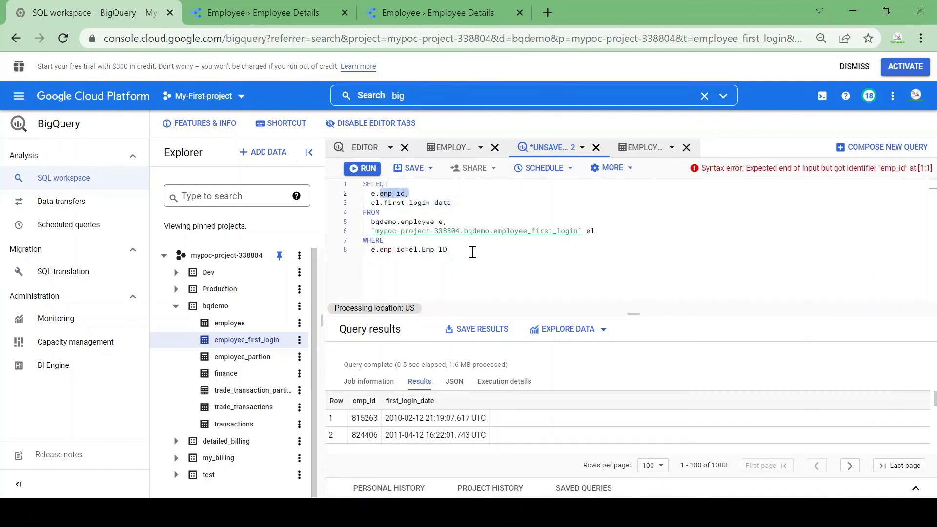
{"action": "left_click_drag", "start_coordinate": [460, 249], "coordinate": [382, 256]}
{"action": "left_click", "coordinate": [375, 256]}
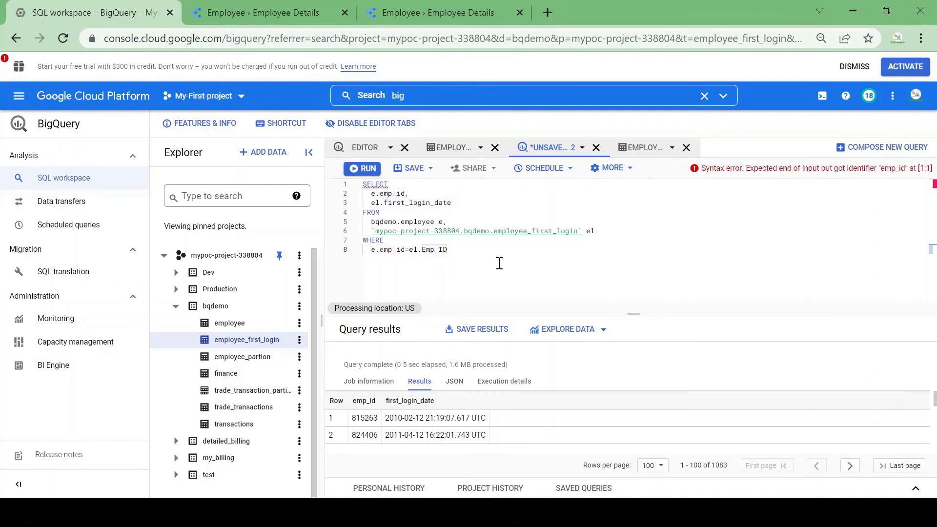
- Copy the BigQuery query joining employee and employee_first_login into the report's custom query for My-First-project and add it as data
{"action": "key", "text": "ctrl+a"}
{"action": "key", "text": "ctrl+c"}
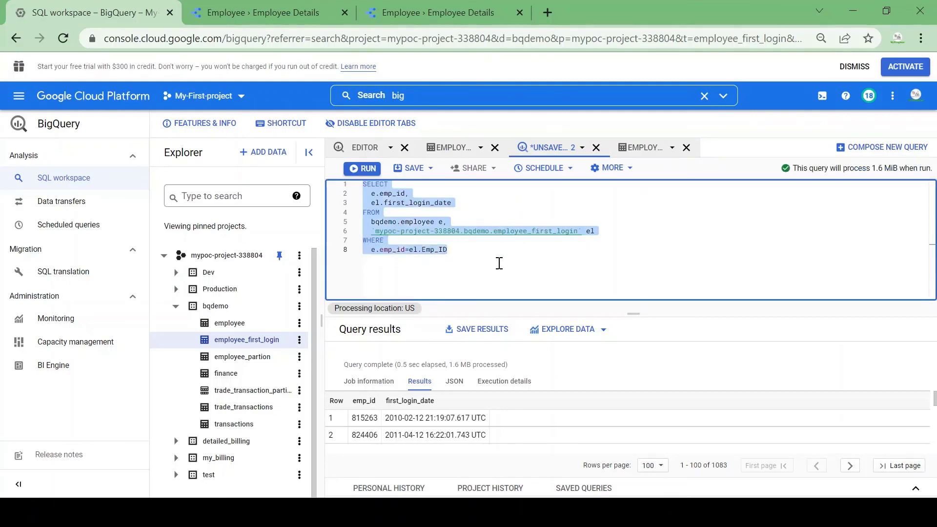
{"action": "left_click", "coordinate": [299, 7]}
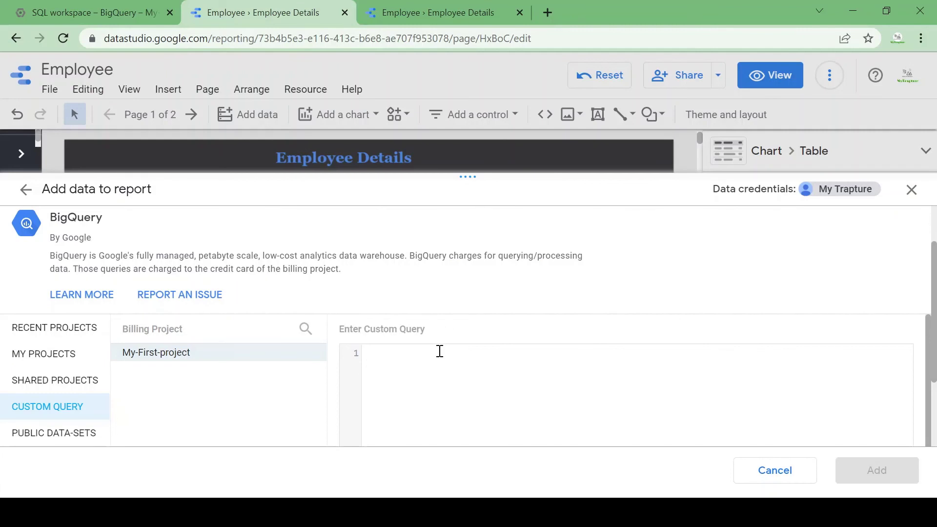
{"action": "key", "text": "ctrl+v"}
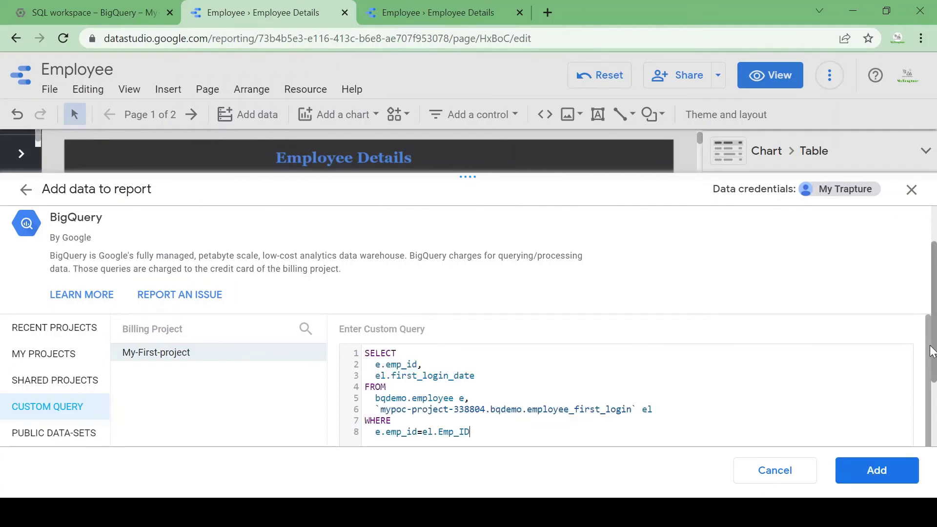
{"action": "left_click_drag", "start_coordinate": [932, 356], "coordinate": [933, 439]}
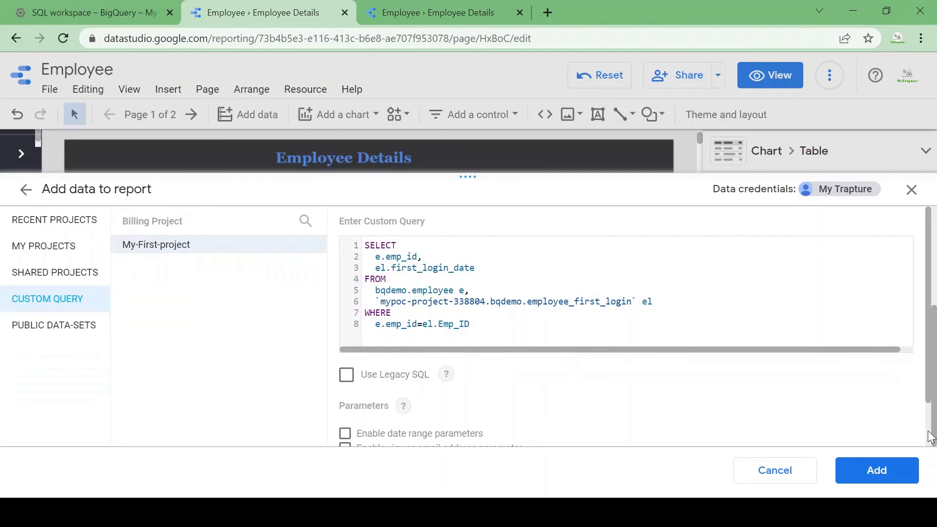
{"action": "left_click_drag", "start_coordinate": [929, 404], "coordinate": [932, 449]}
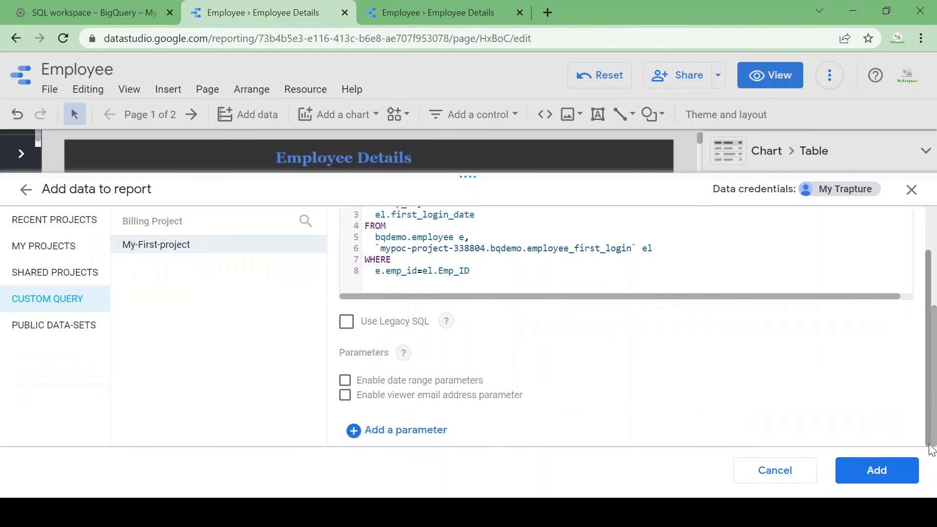
{"action": "left_click", "coordinate": [890, 476]}
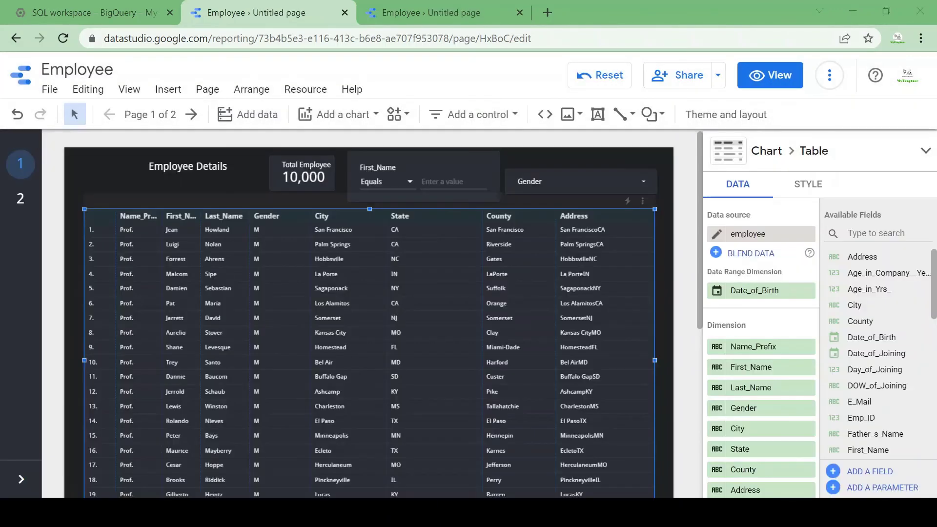
- Open the list of report pages and rename the first untitled page as Employee Details
{"action": "left_click", "coordinate": [149, 117]}
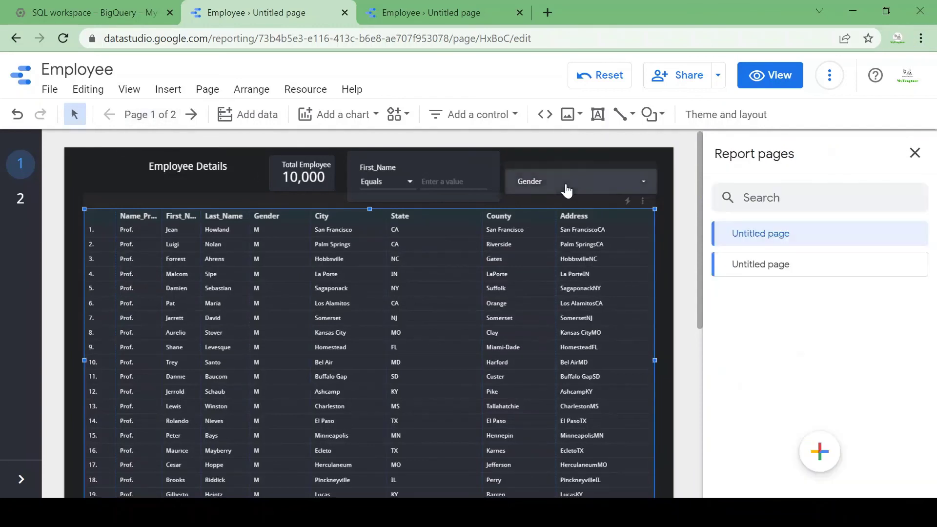
{"action": "double_click", "coordinate": [763, 233]}
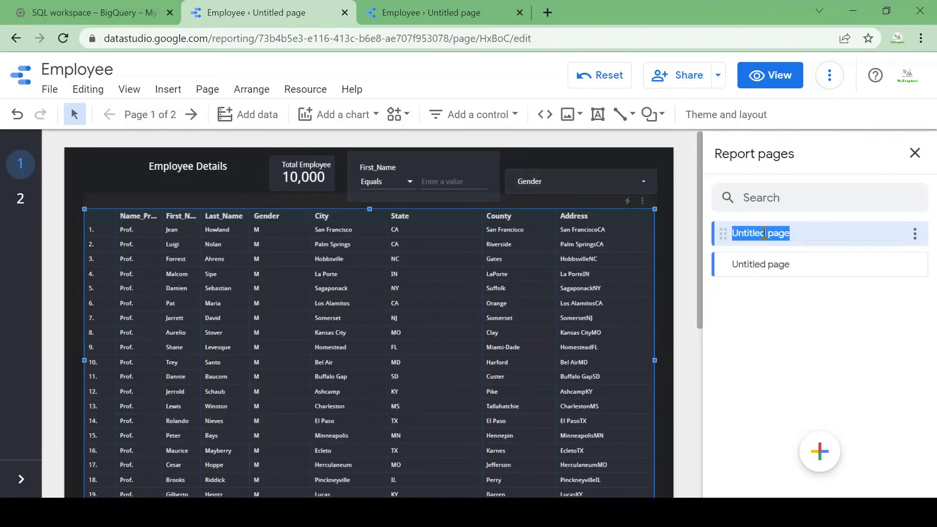
{"action": "key", "text": "BackSpace"}
{"action": "type", "text": "Emplo"}
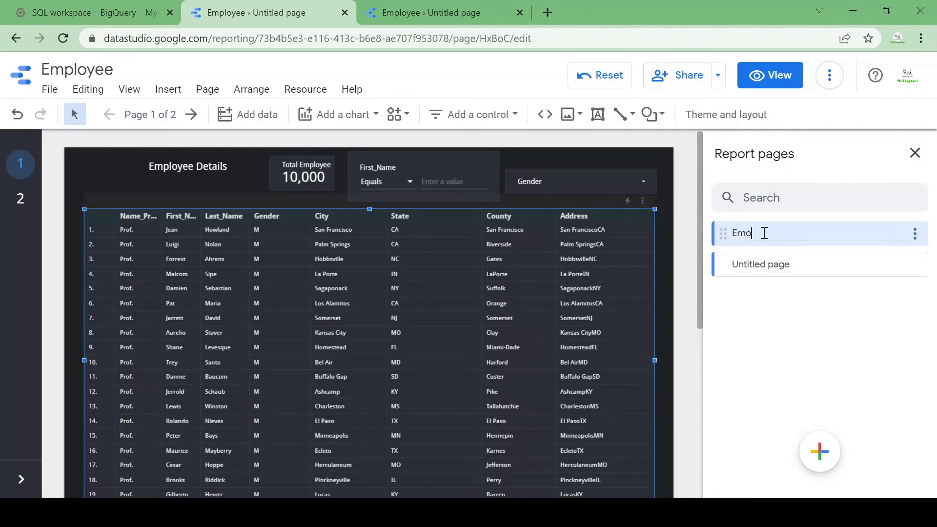
{"action": "type", "text": "yee Detaik"}
{"action": "key", "text": "Return"}
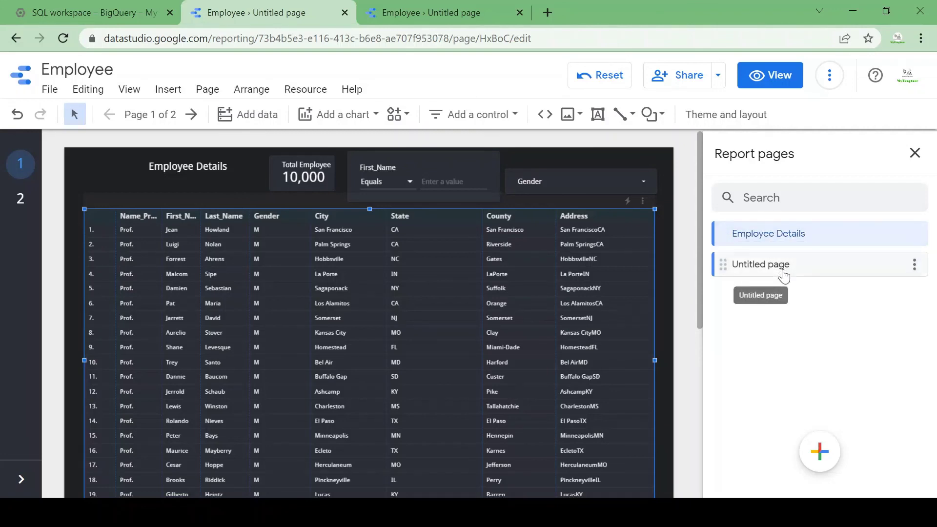
- Rename the second untitled report page as Employee Summary
{"action": "double_click", "coordinate": [752, 263]}
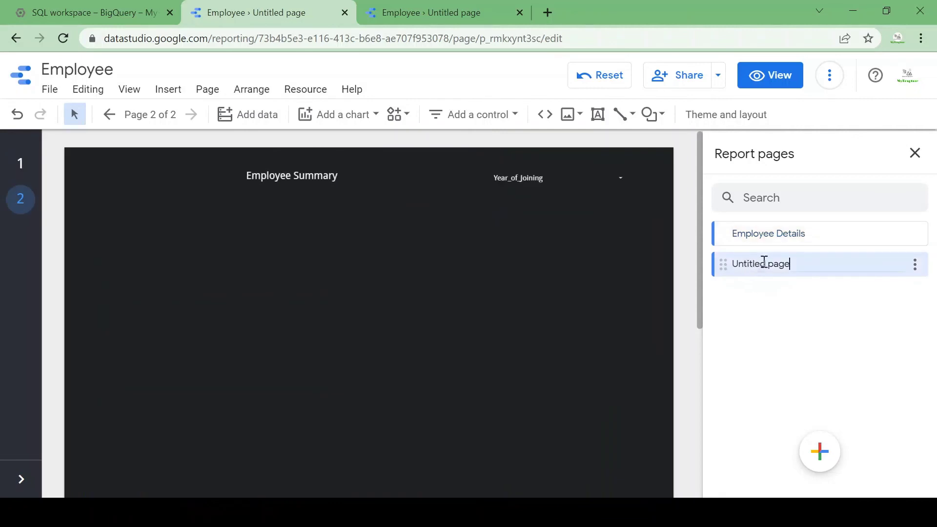
{"action": "key", "text": "BackSpace"}
{"action": "key", "text": "BackSpace"}
{"action": "key", "text": "BackSpace"}
{"action": "key", "text": "BackSpace"}
{"action": "key", "text": "BackSpace"}
{"action": "key", "text": "BackSpace"}
{"action": "key", "text": "BackSpace"}
{"action": "key", "text": "BackSpace"}
{"action": "key", "text": "BackSpace"}
{"action": "key", "text": "BackSpace"}
{"action": "key", "text": "BackSpace"}
{"action": "key", "text": "BackSpace"}
{"action": "key", "text": "BackSpace"}
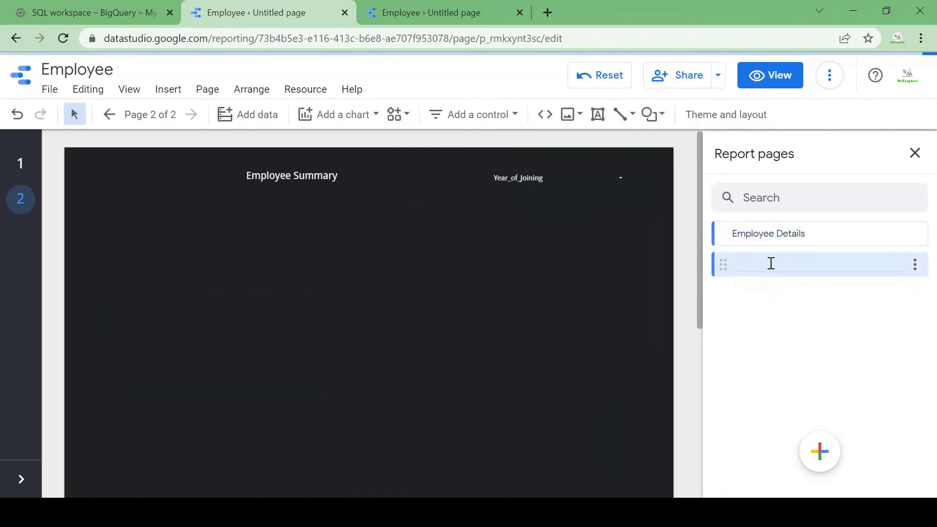
{"action": "type", "text": "Employee Summary"}
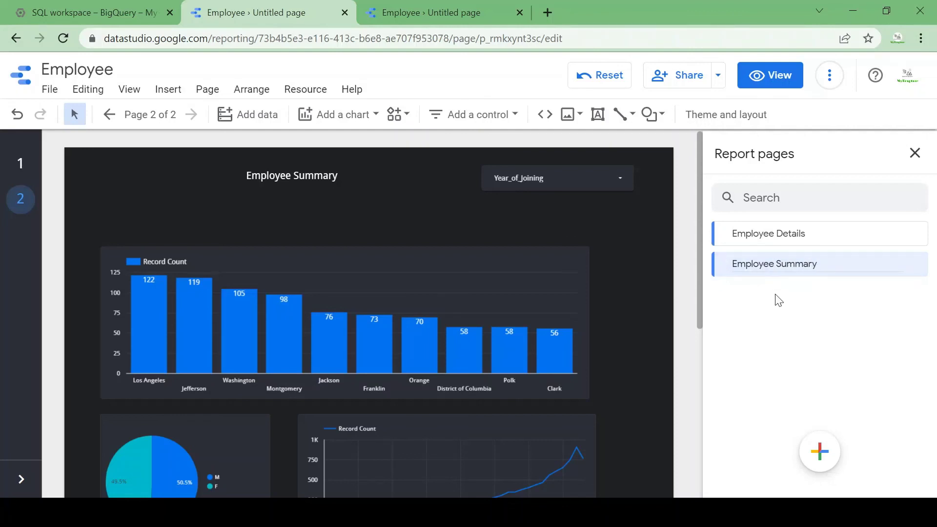
{"action": "key", "text": "Return"}
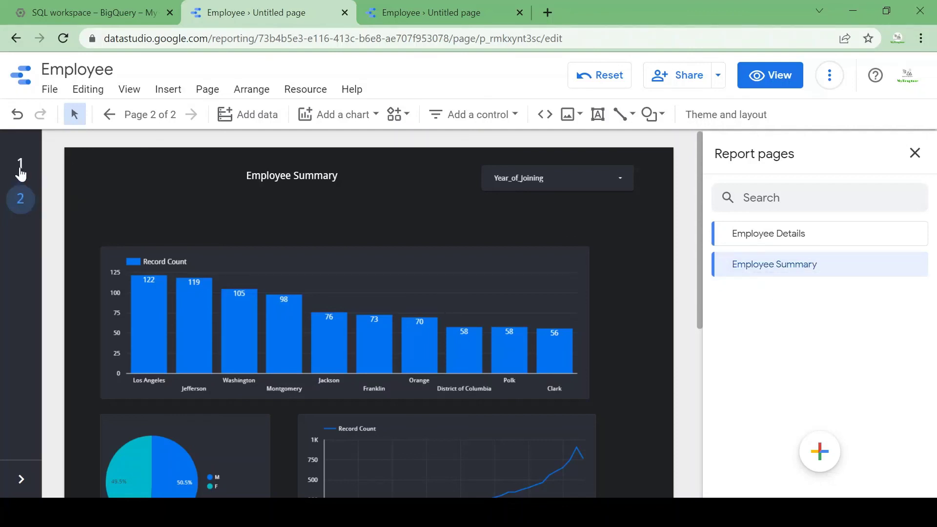
- Return to the Employee Details page and move the employee table down to free a row beneath the title and filters
{"action": "left_click", "coordinate": [21, 172]}
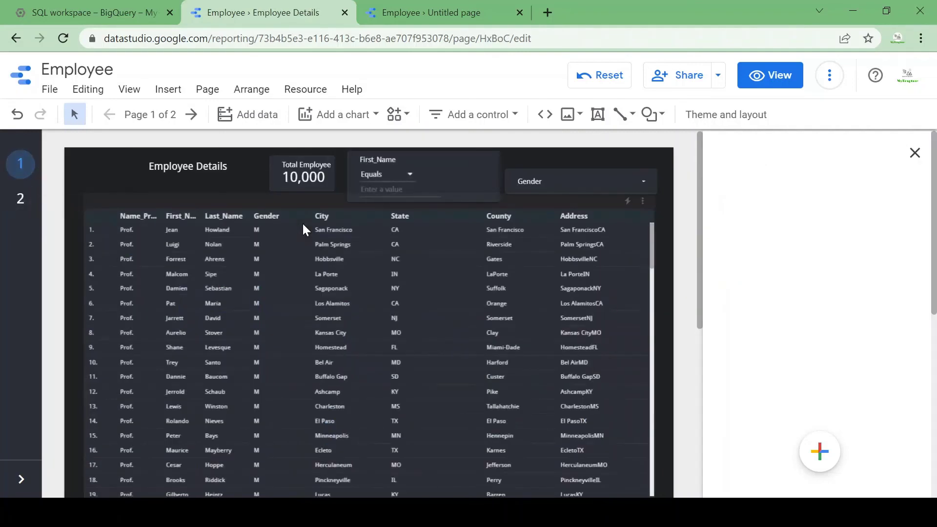
{"action": "left_click", "coordinate": [692, 169]}
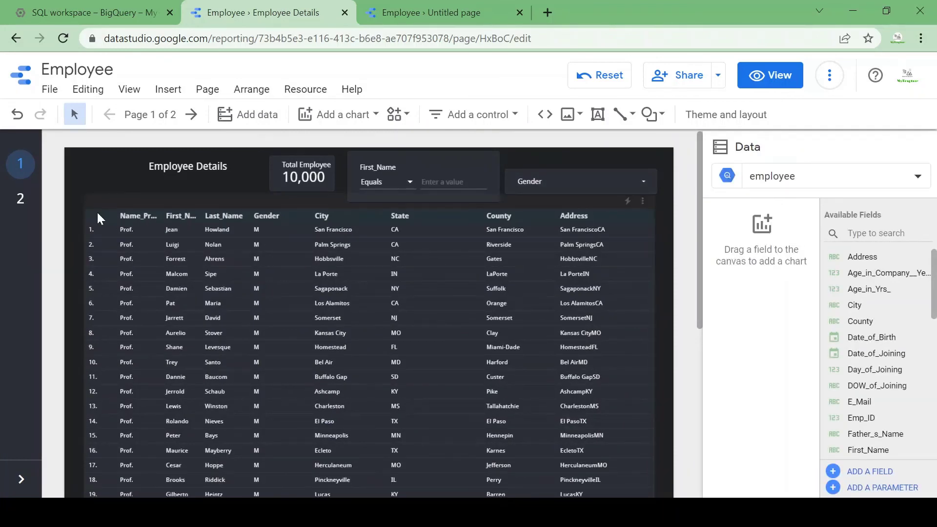
{"action": "left_click_drag", "start_coordinate": [98, 214], "coordinate": [96, 263]}
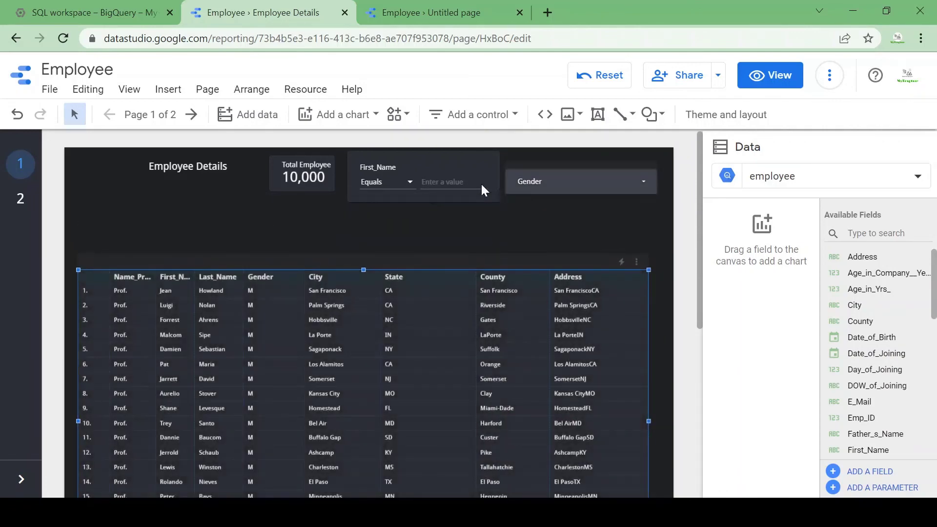
- Move the Gender filter, First_Name filter and Total Employee scorecard down into the empty row just above the employee table
{"action": "left_click", "coordinate": [596, 183]}
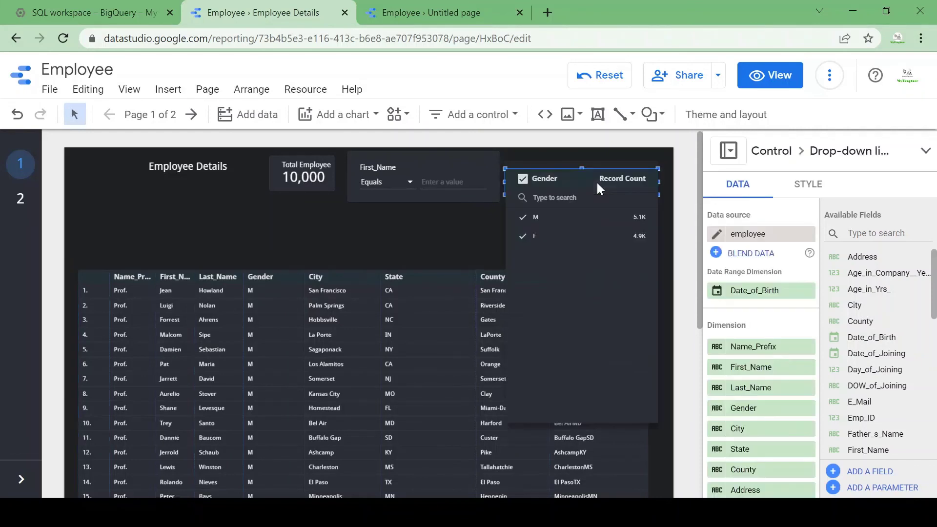
{"action": "left_click", "coordinate": [458, 237]}
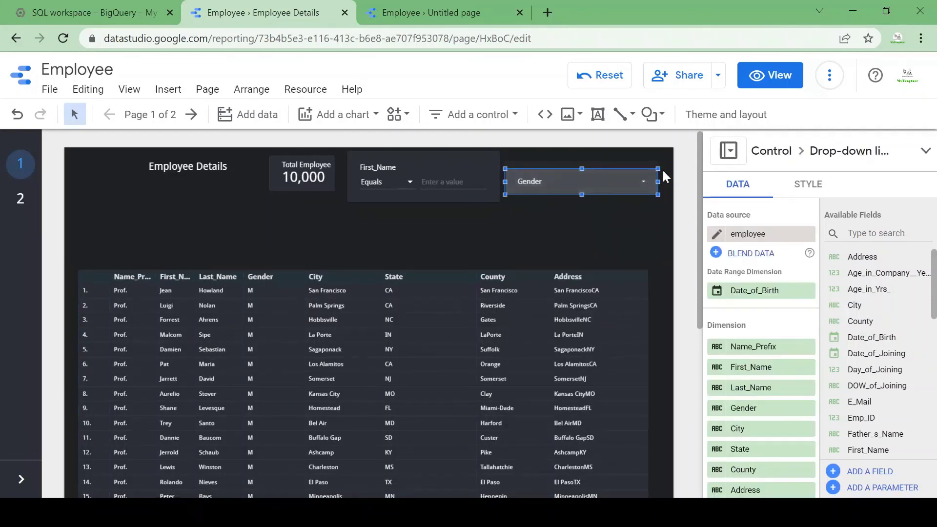
{"action": "left_click_drag", "start_coordinate": [617, 167], "coordinate": [613, 231]}
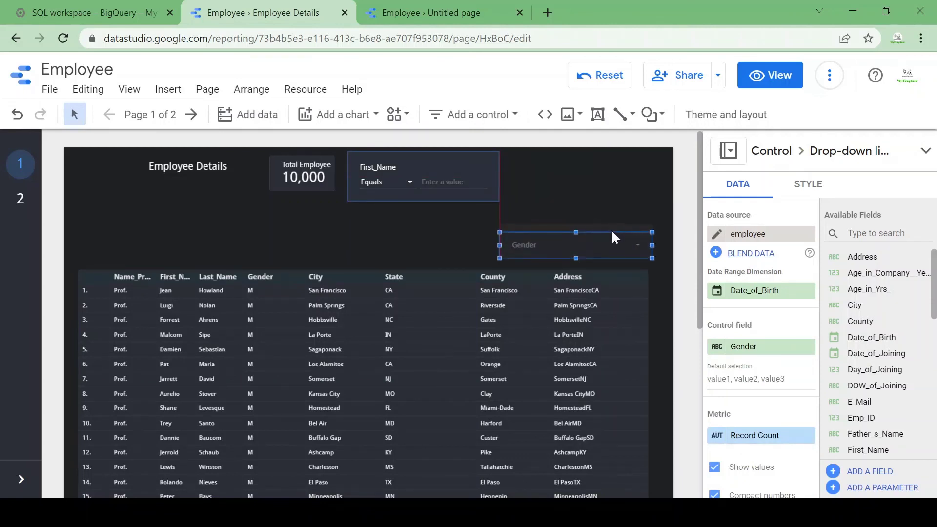
{"action": "left_click_drag", "start_coordinate": [460, 158], "coordinate": [446, 213]}
{"action": "left_click", "coordinate": [300, 166]}
{"action": "left_click_drag", "start_coordinate": [299, 167], "coordinate": [276, 221]}
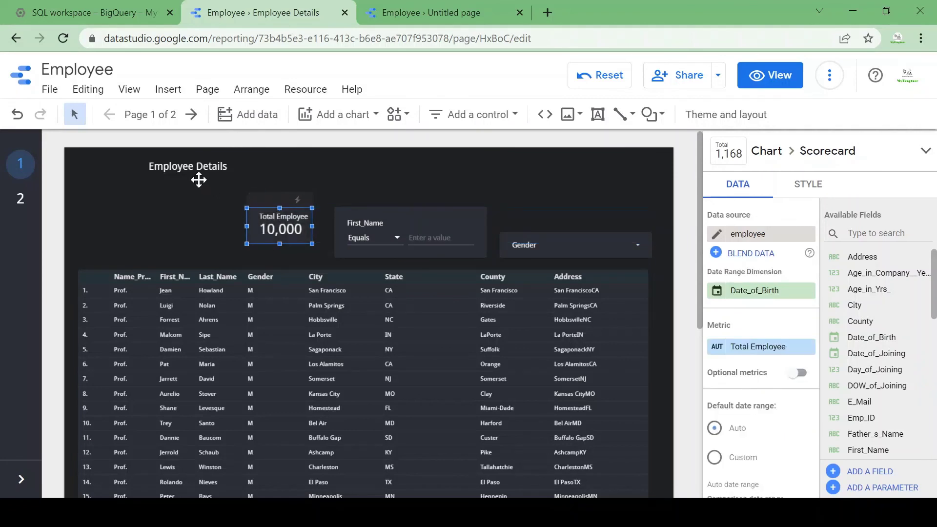
- Set the font size of the Employee Details title text to 30px
{"action": "left_click", "coordinate": [198, 179]}
{"action": "left_click", "coordinate": [801, 196]}
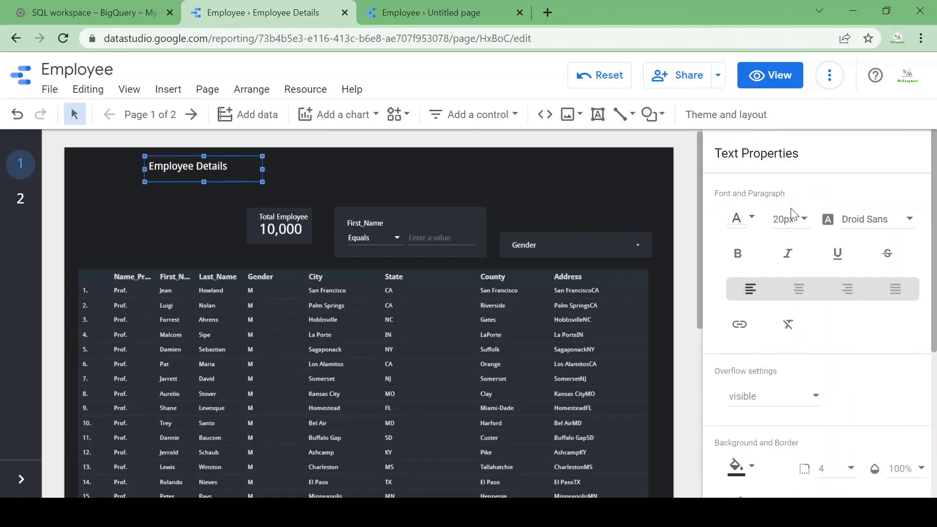
{"action": "left_click", "coordinate": [805, 222]}
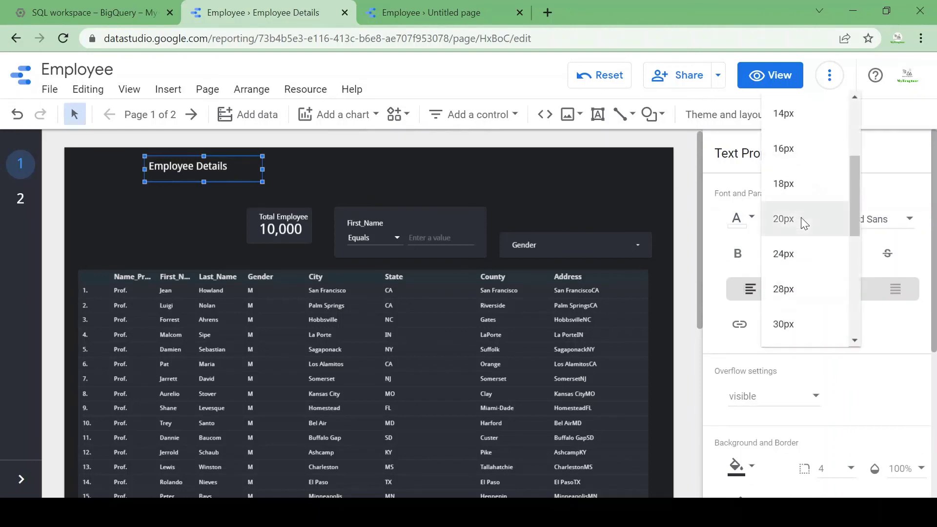
{"action": "left_click", "coordinate": [806, 325]}
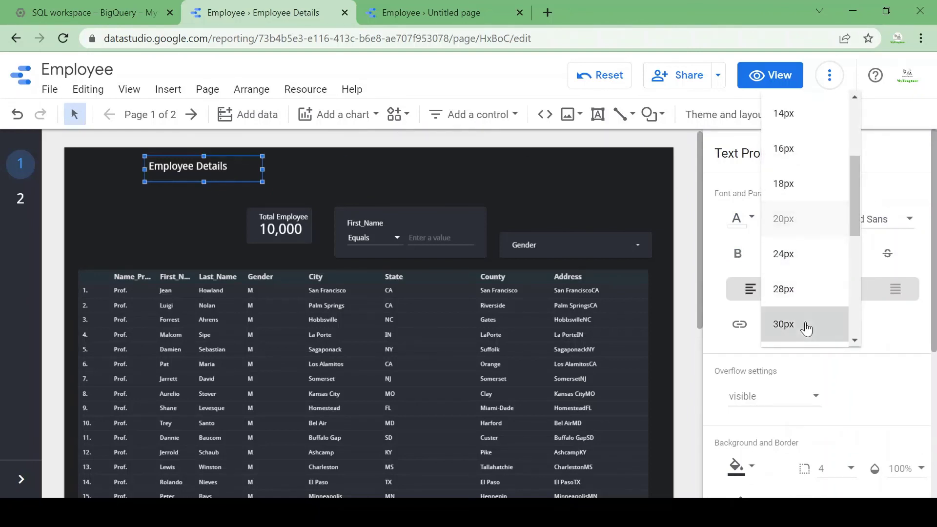